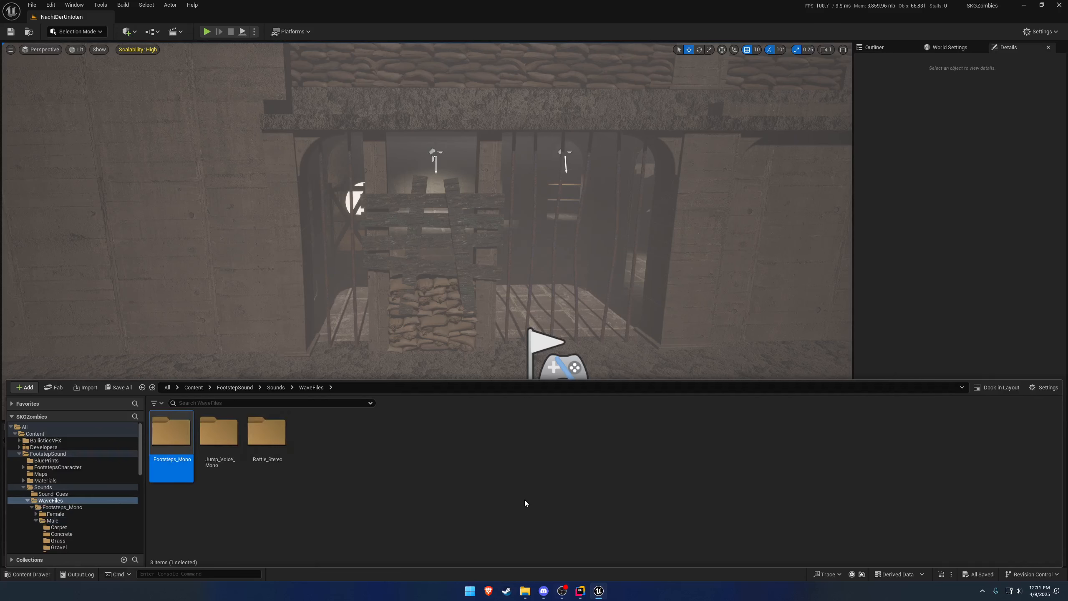
- Select floor pieces inside the building to examine their meshes and assigned materials
click(193, 387)
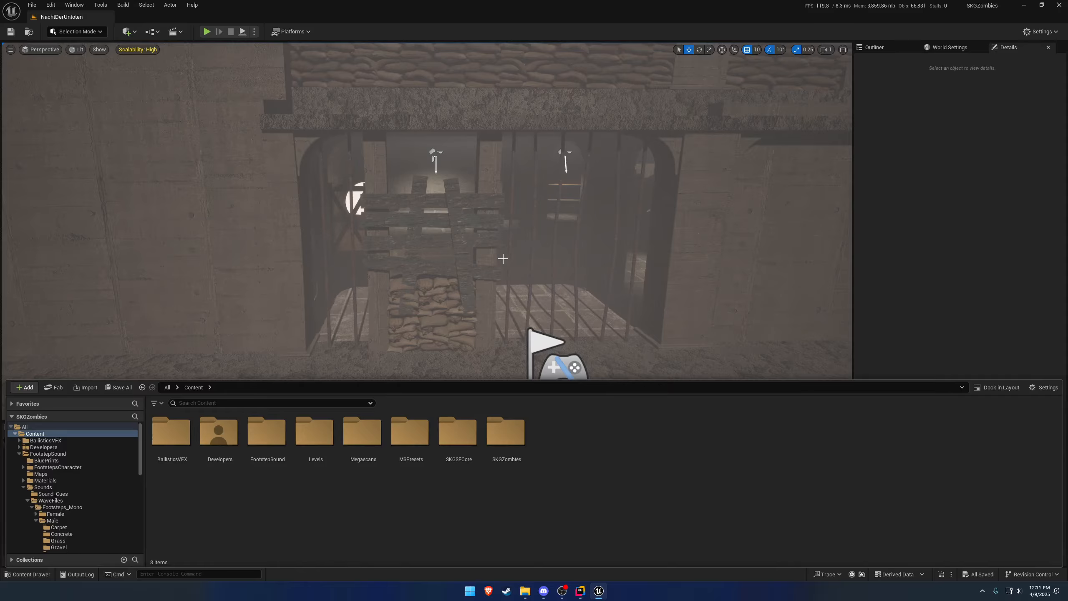
right_drag(503, 258, 515, 321)
key(w)
key(s)
click(506, 324)
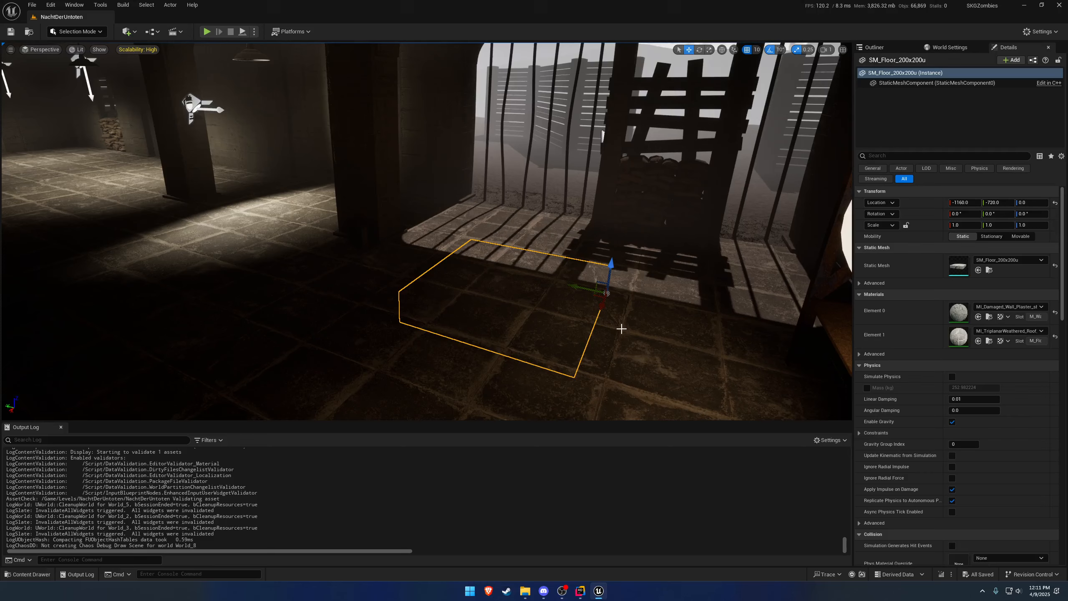
right_drag(528, 284, 604, 327)
click(474, 164)
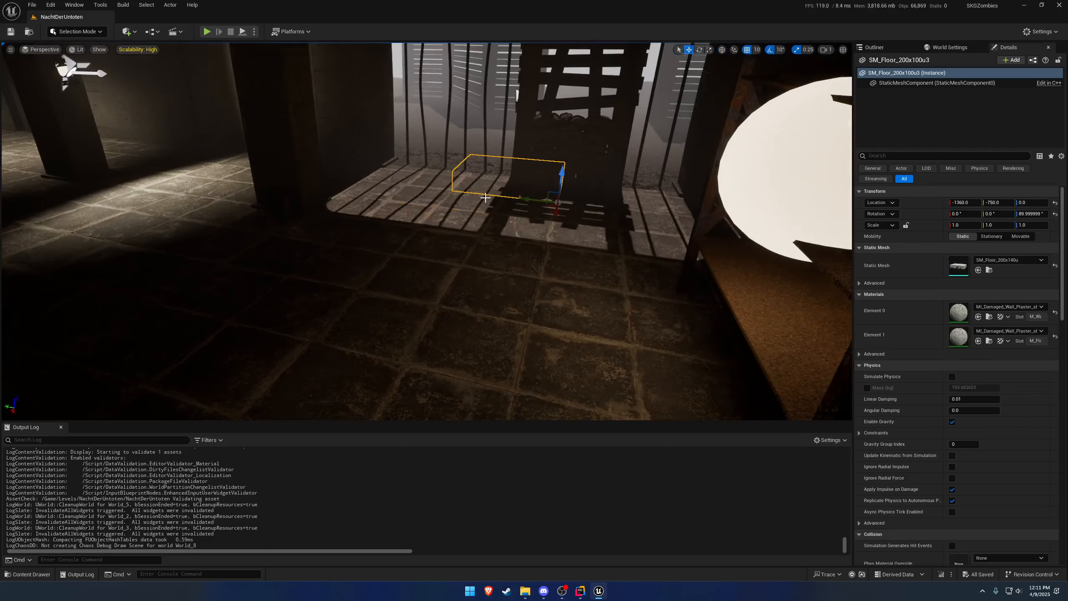
- Select the landscape ground outside the building and view its properties
mouse_move(485, 198)
right_down()
mouse_move(492, 179)
mouse_move(470, 197)
right_up()
key(w)
click(470, 197)
scroll(469, 198, down, 6)
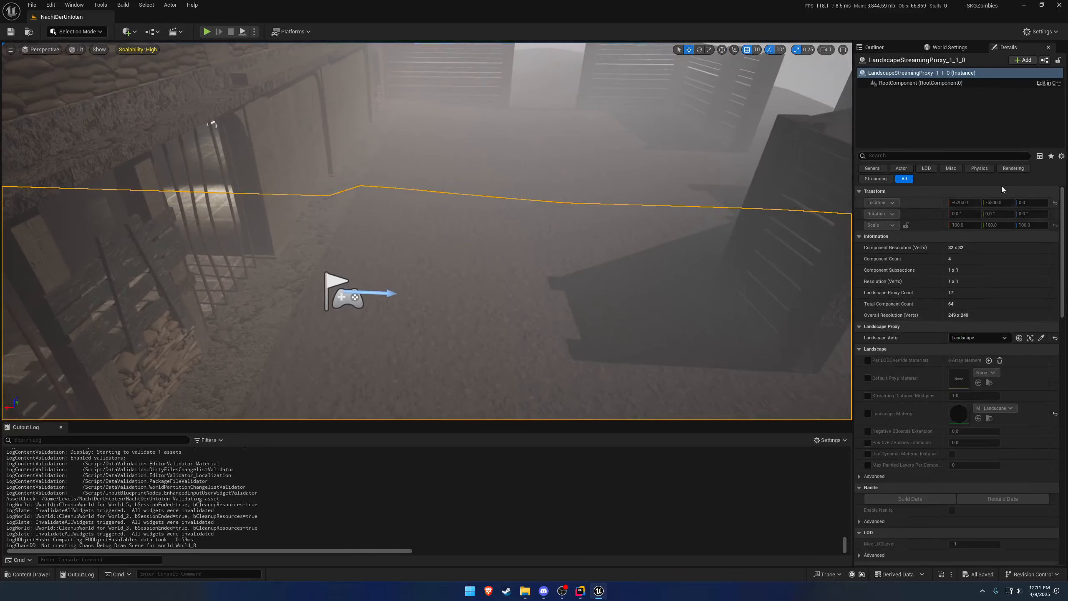
click(920, 83)
click(921, 73)
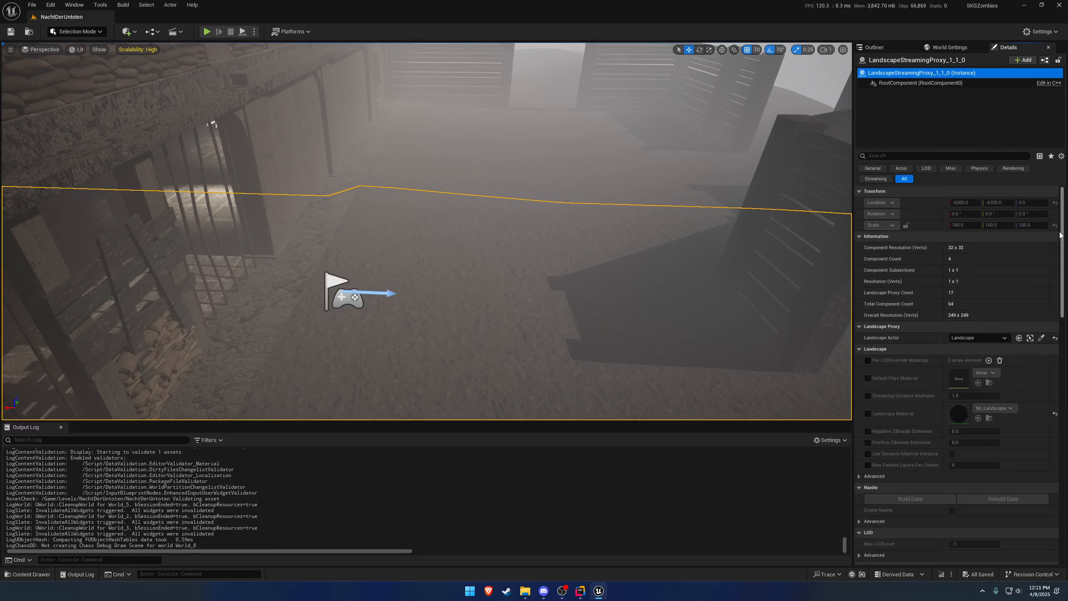
- Select the parent Landscape actor in the World folder and open its MI_Landscape material
click(874, 47)
click(905, 364)
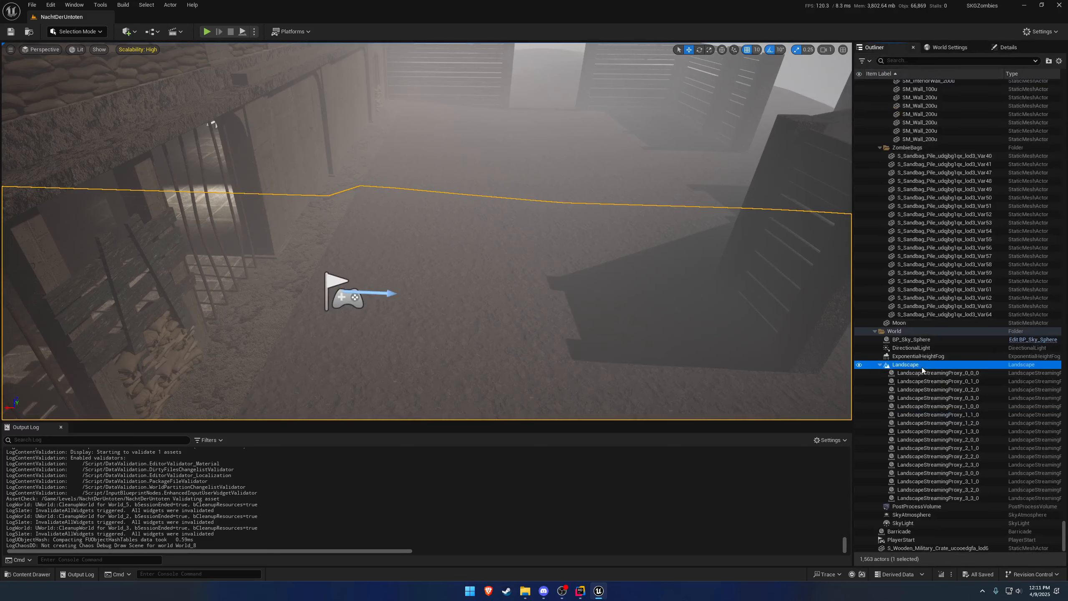
click(1008, 47)
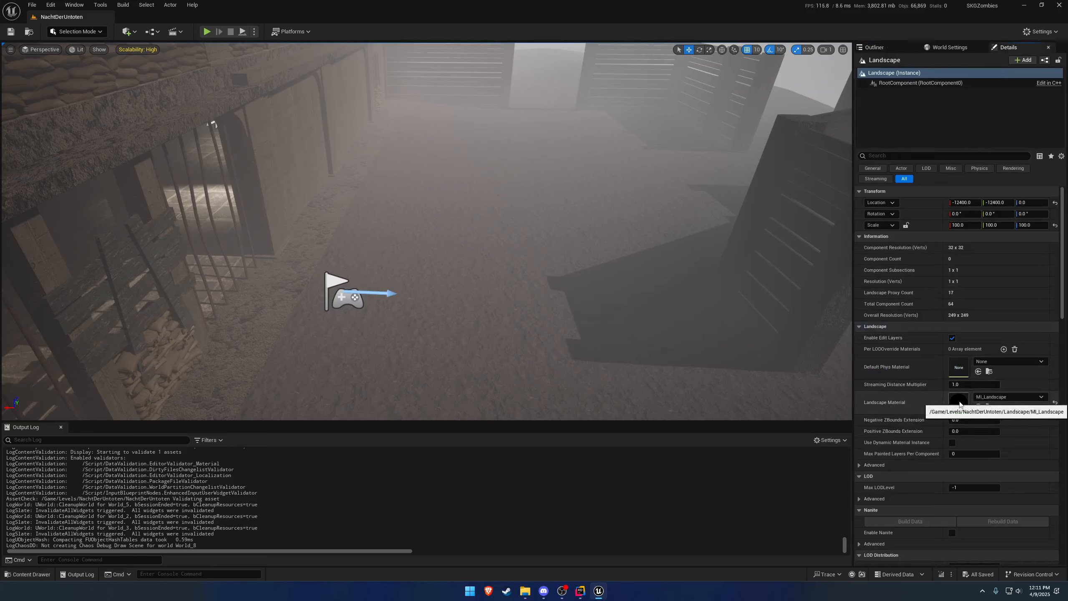
double_click(960, 405)
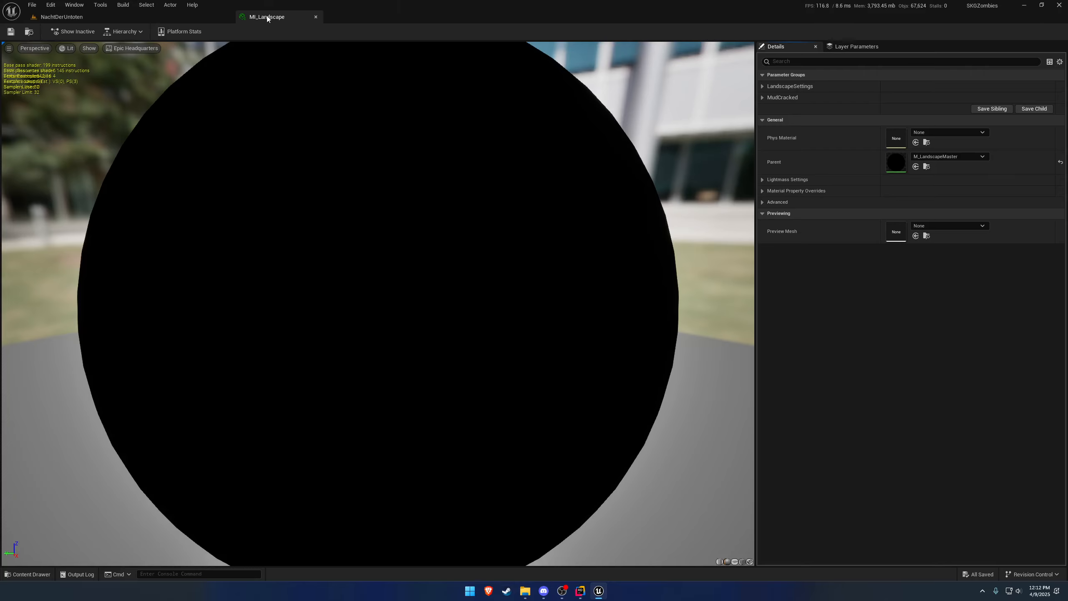
- Browse the physical materials available for MI_Landscape's Phys Material setting without changing it
click(945, 133)
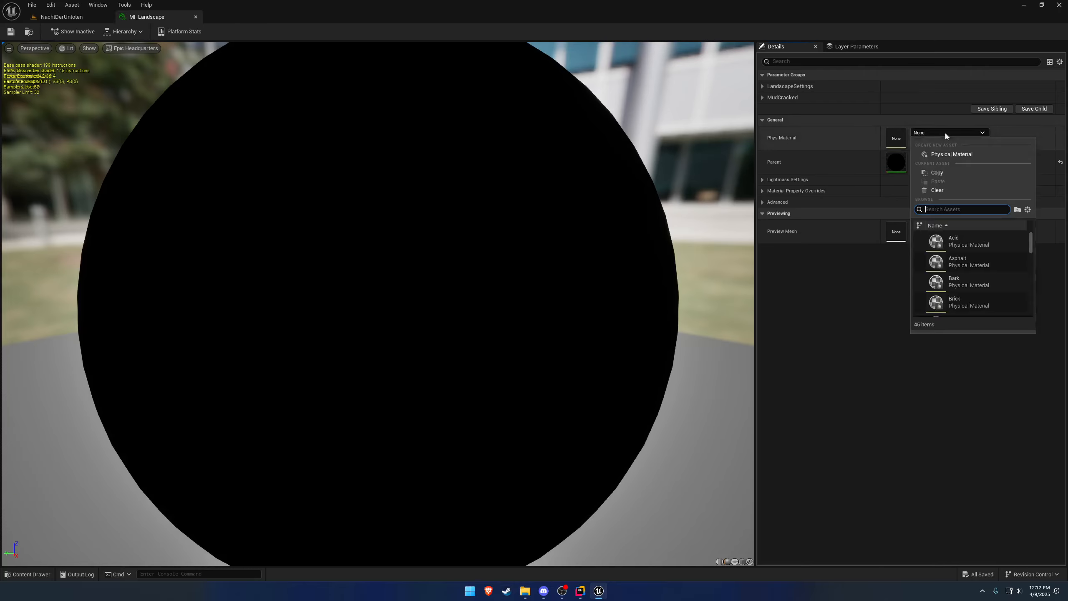
drag(1032, 239, 1034, 215)
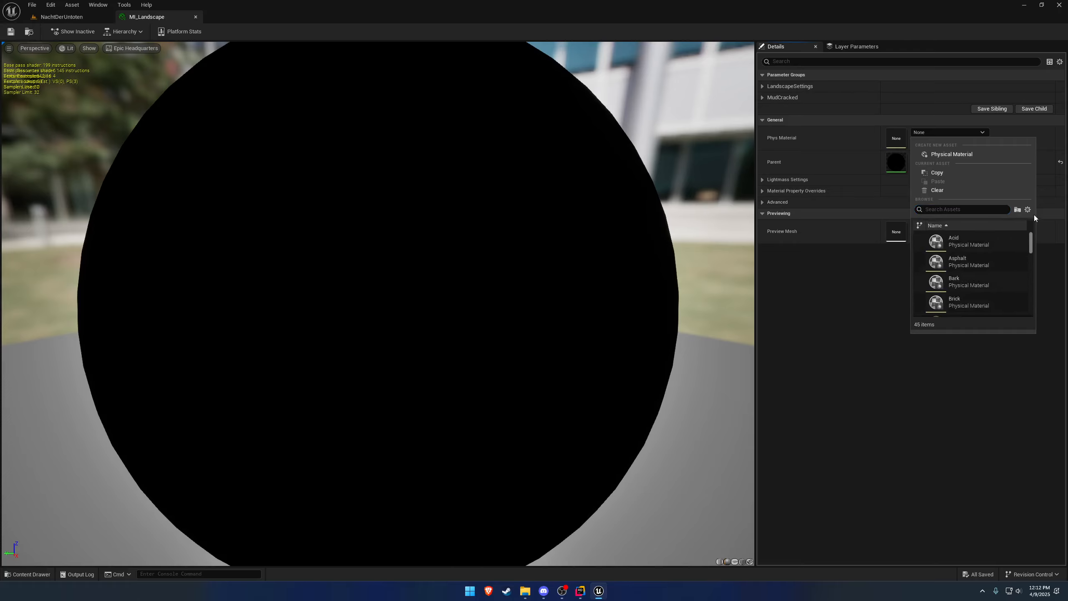
click(852, 293)
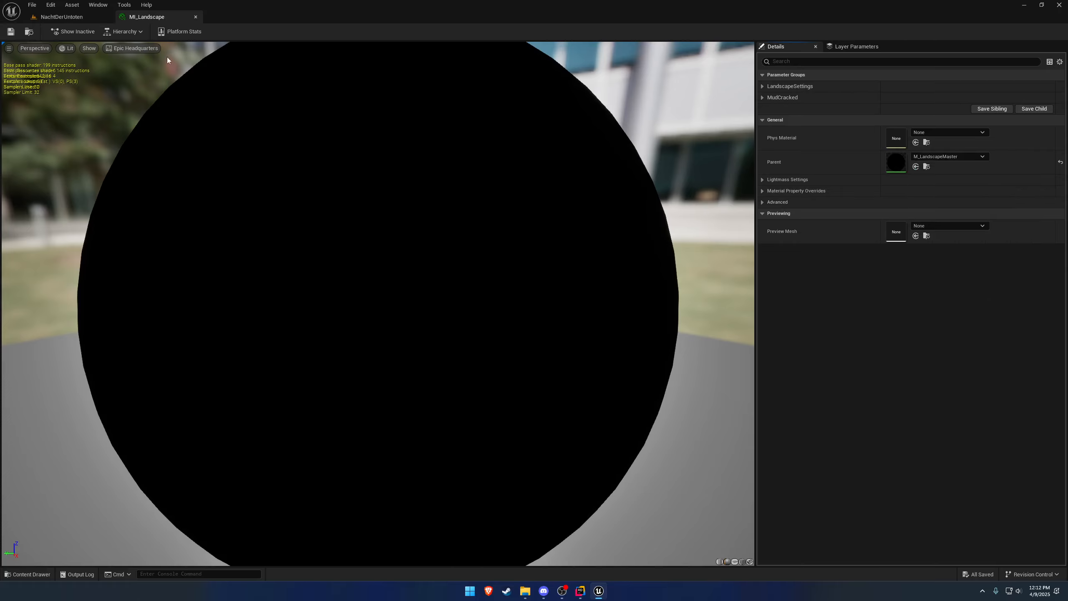
- Return to the NachtDerUntoten level and create a folder named PhysMaterials inside Content/SKGZombies/Data
click(80, 17)
key(ctrl+space)
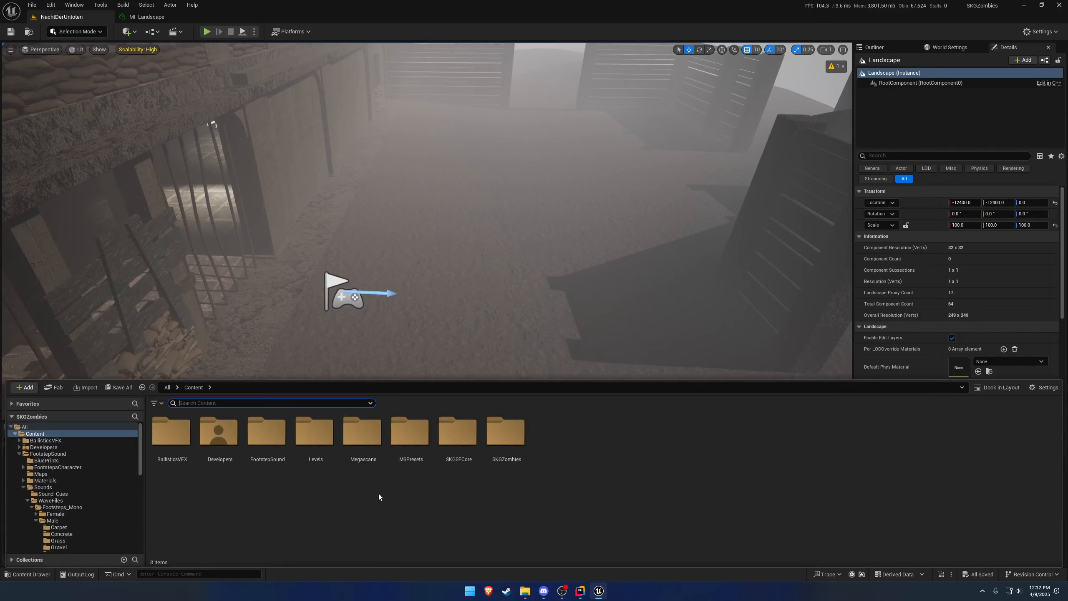
double_click(511, 441)
double_click(269, 438)
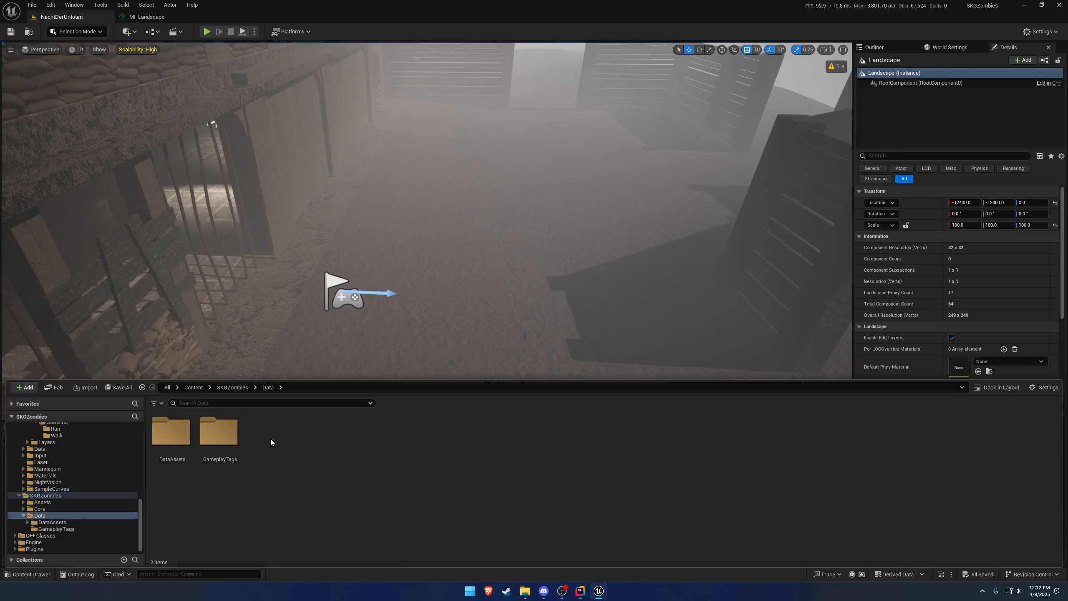
right_click(323, 447)
click(377, 163)
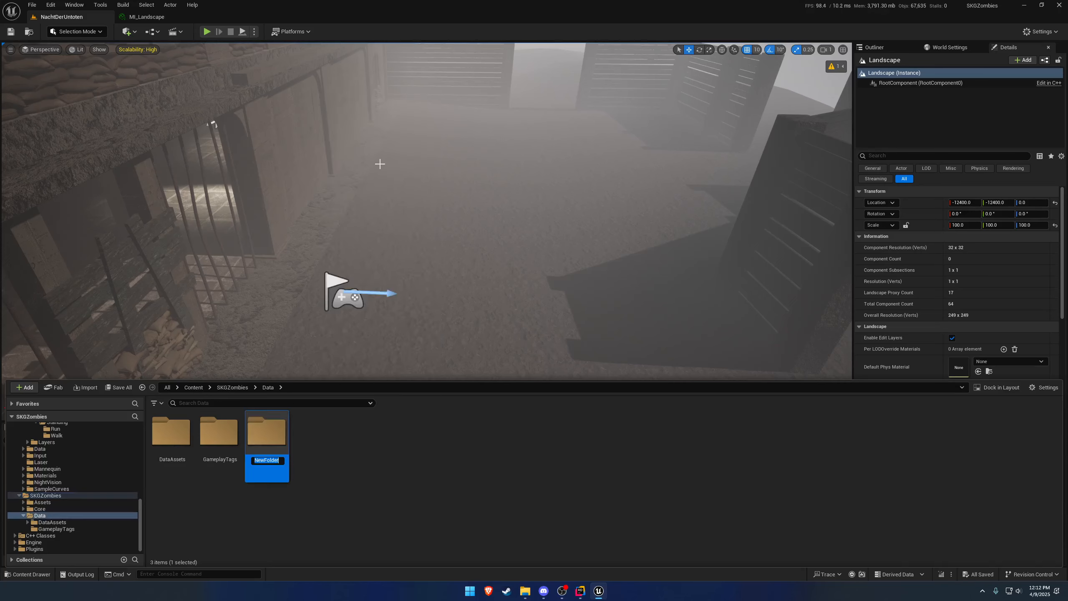
text(Ph)
text(ysicalM)
key(BackSpace)
key(BackSpace)
key(BackSpace)
key(BackSpace)
key(BackSpace)
text(Materials)
key(Return)
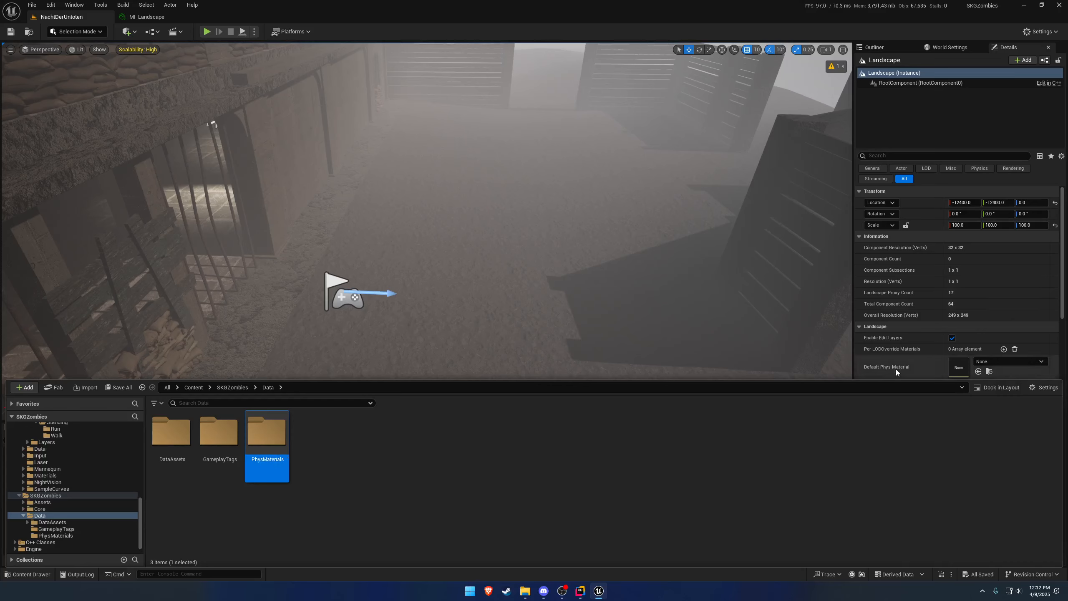
- Create a physical material of class SKGPhysicalMaterial in the PhysMaterials folder and name it PhysMat_Soil
double_click(276, 436)
right_click(295, 447)
mouse_move(320, 441)
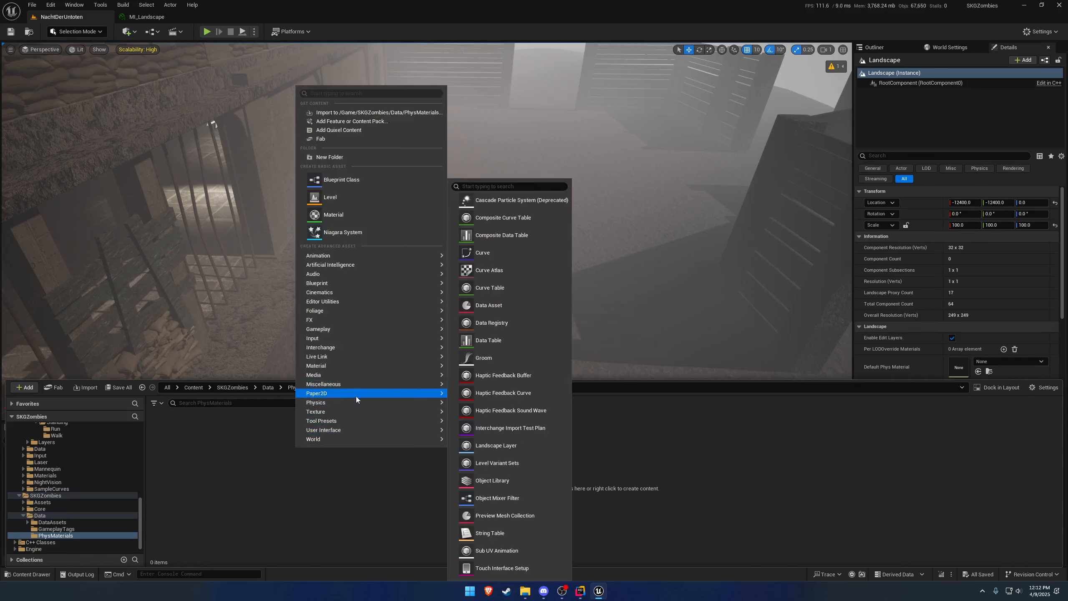
mouse_move(358, 402)
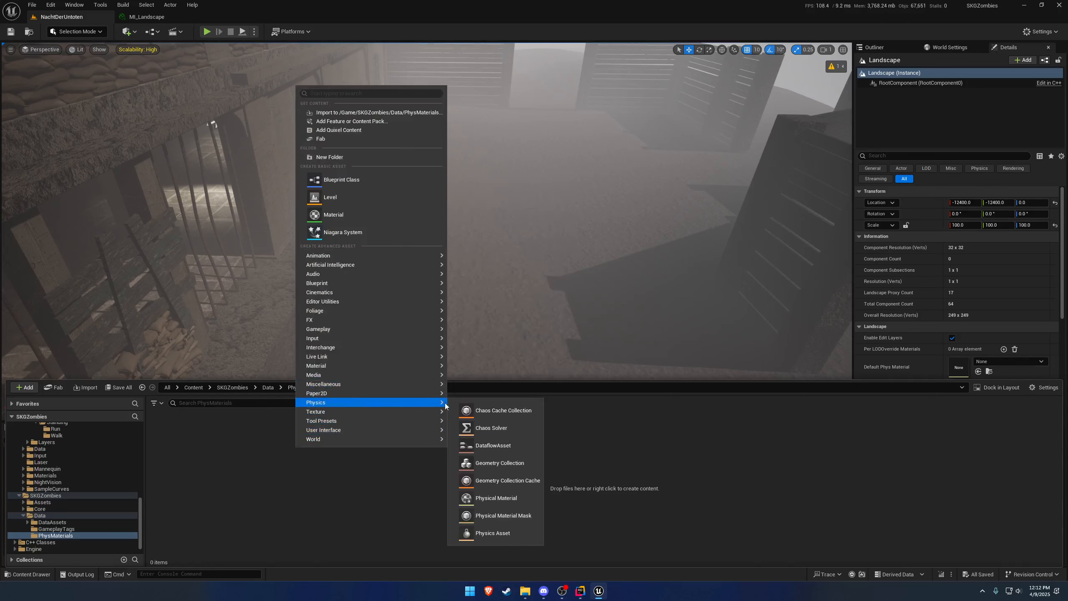
click(498, 498)
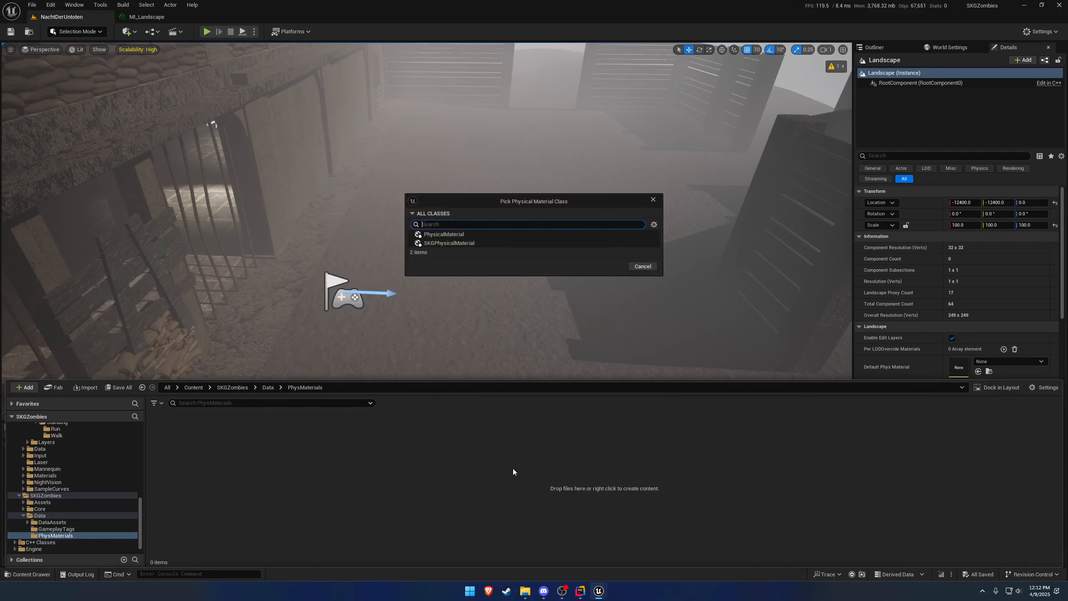
click(459, 244)
click(609, 267)
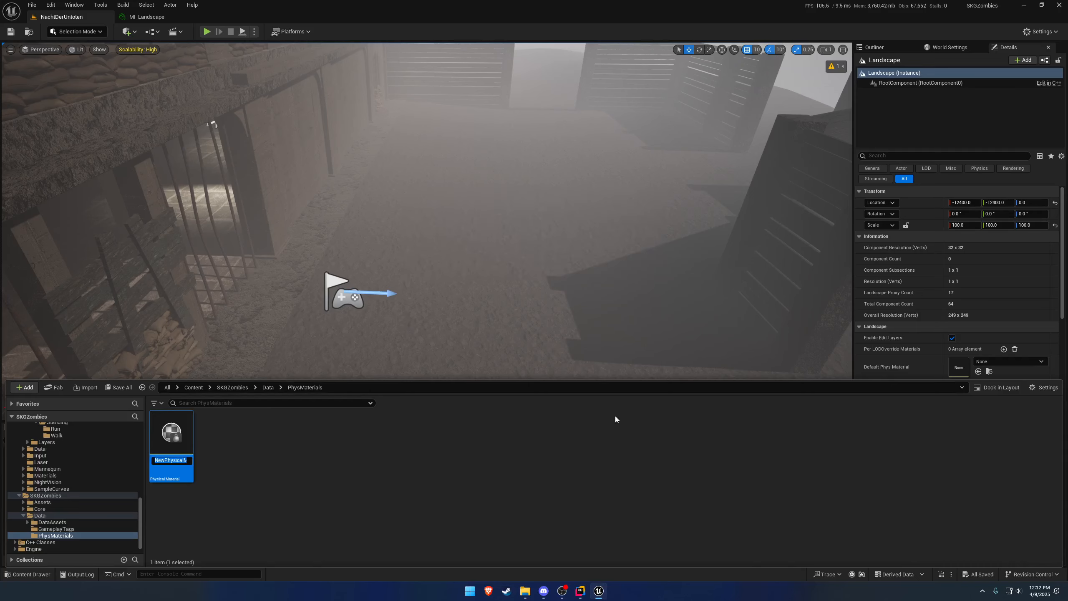
text(P)
key(Return)
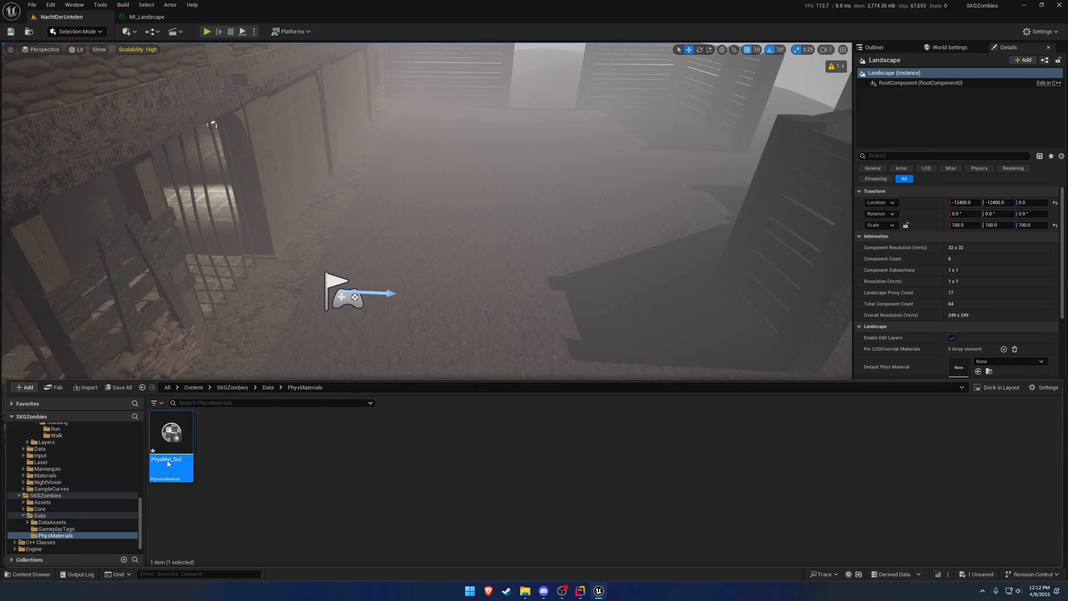
- Open PhysMat_Soil and add an Effects element with the gameplay tag Impact.Footstep
double_click(172, 438)
click(95, 15)
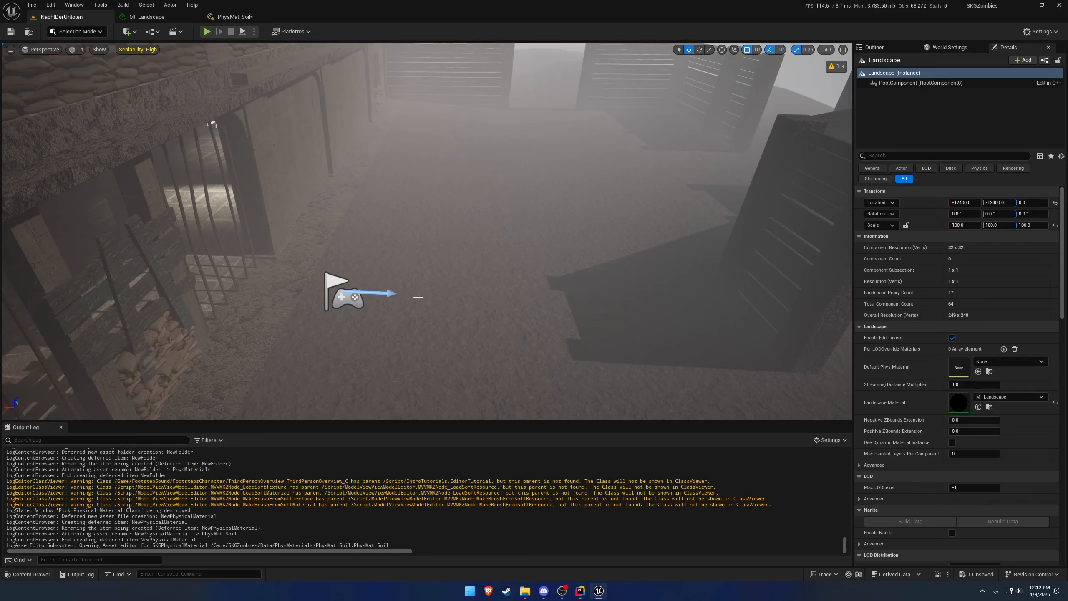
click(235, 17)
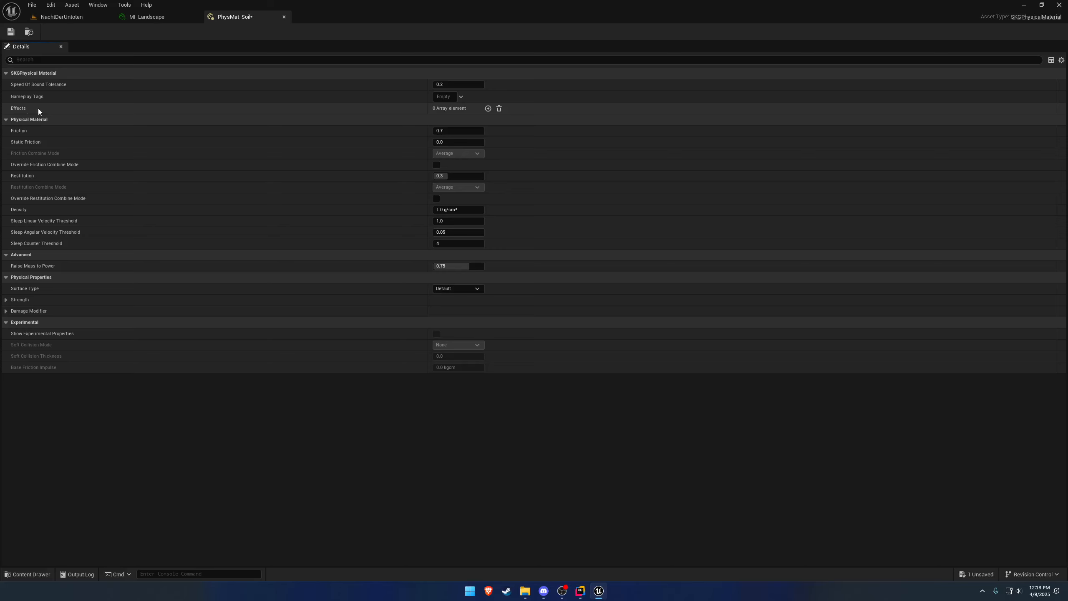
click(488, 108)
click(457, 121)
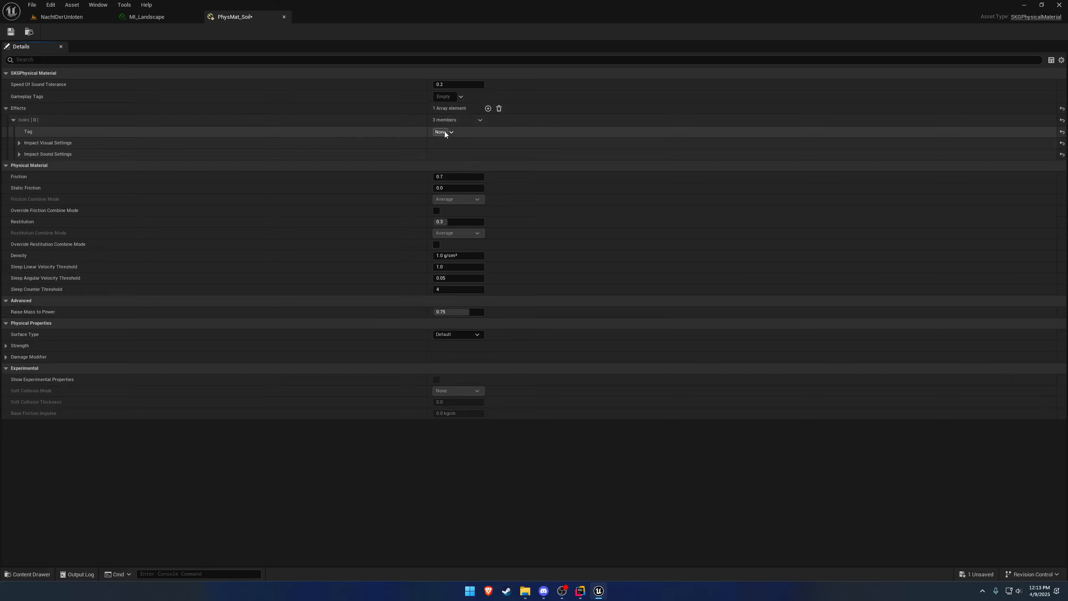
click(453, 132)
click(438, 224)
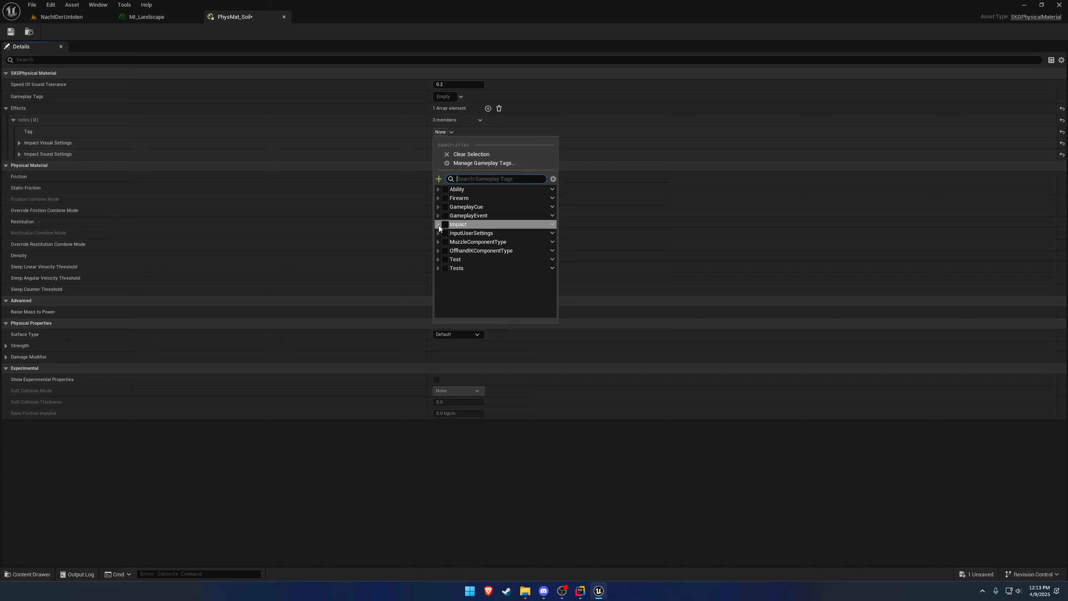
click(449, 233)
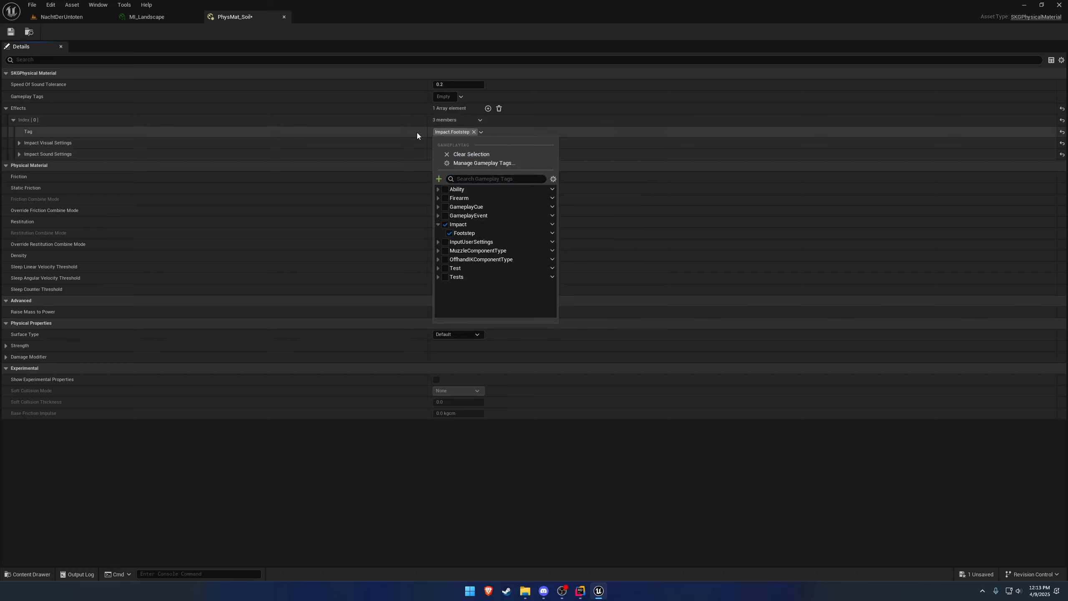
- Set the footstep effect's impact sound to 01-Glass and save PhysMat_Soil
click(18, 154)
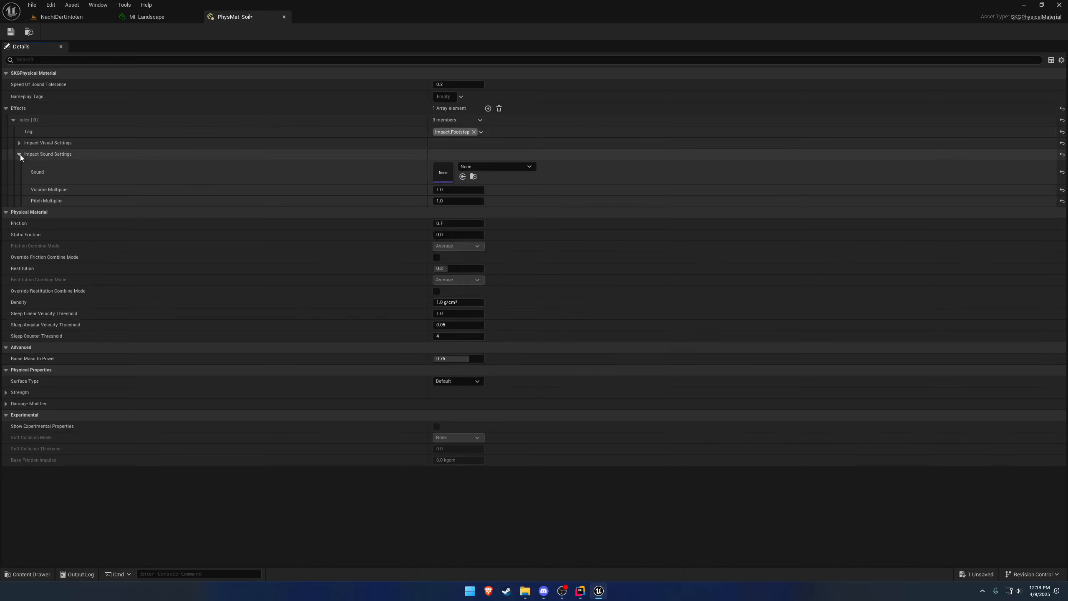
click(490, 167)
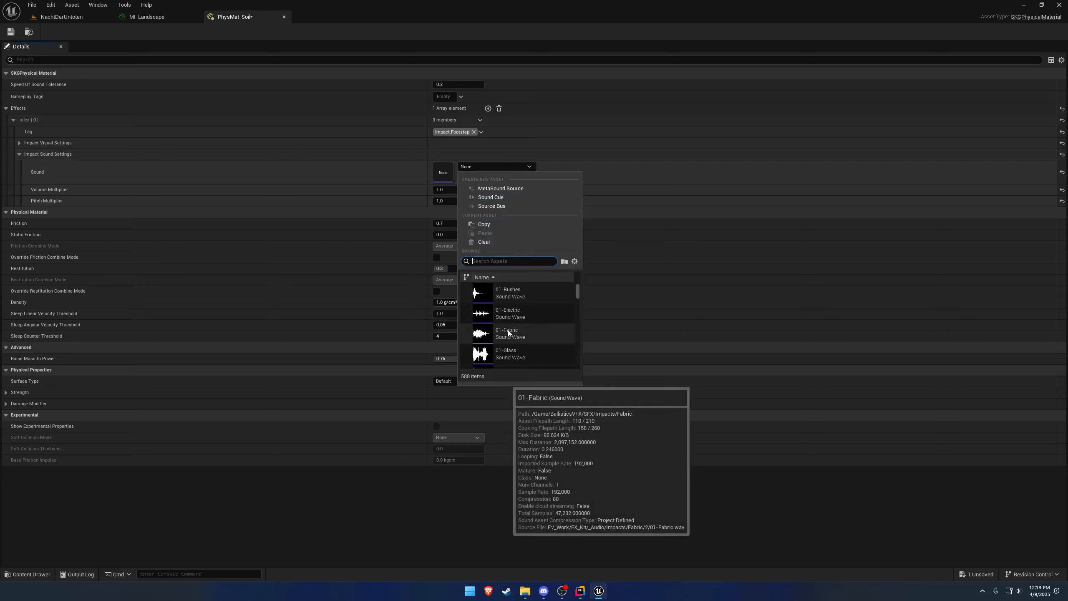
click(511, 352)
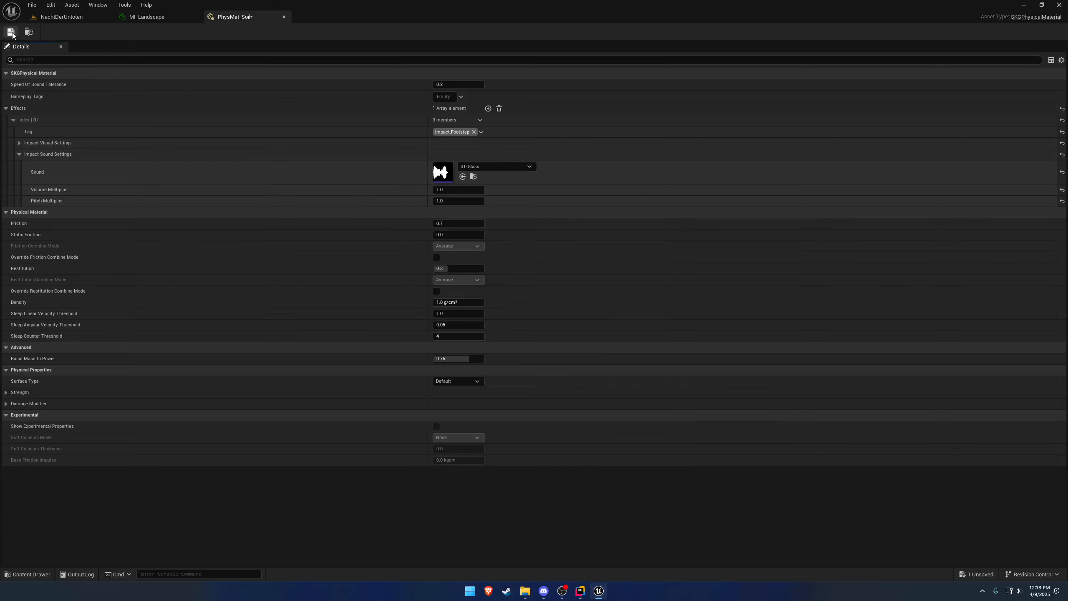
- Assign PhysMat_Soil as the physical material of MI_Landscape and save the material instance
click(160, 16)
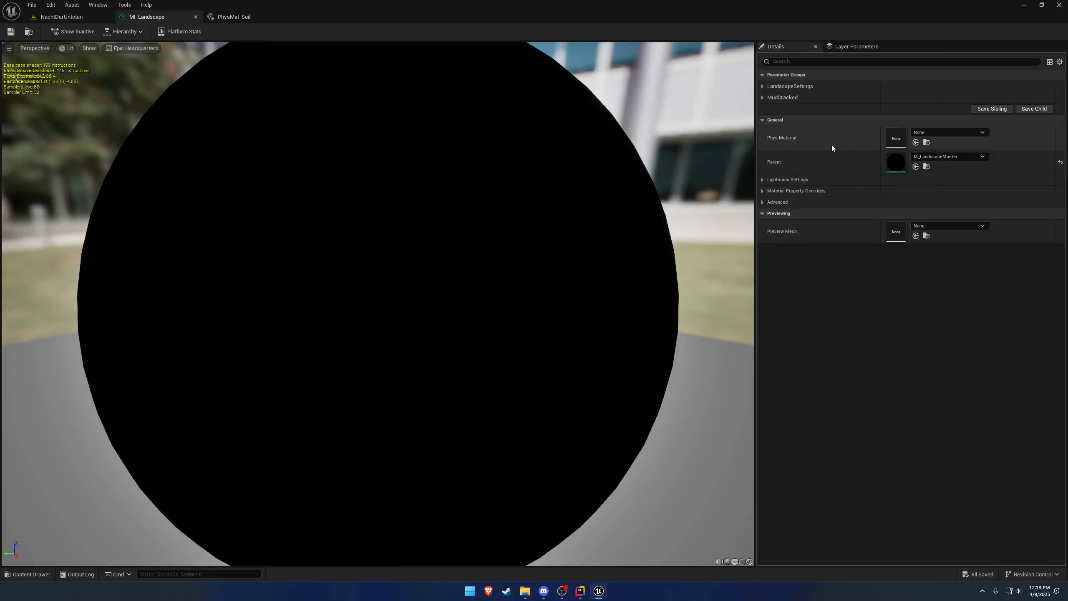
click(915, 143)
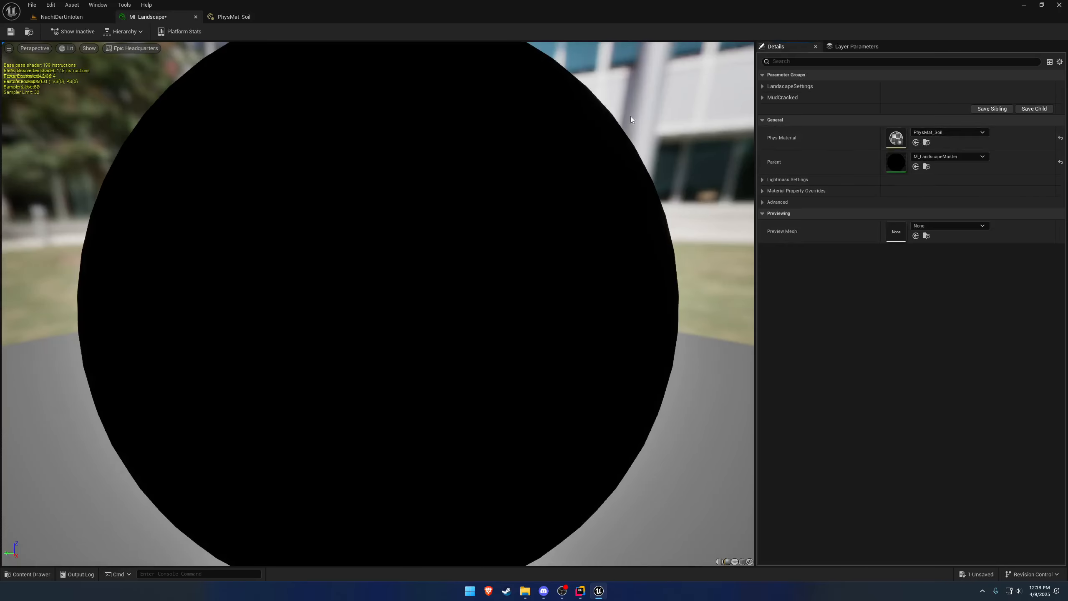
click(10, 31)
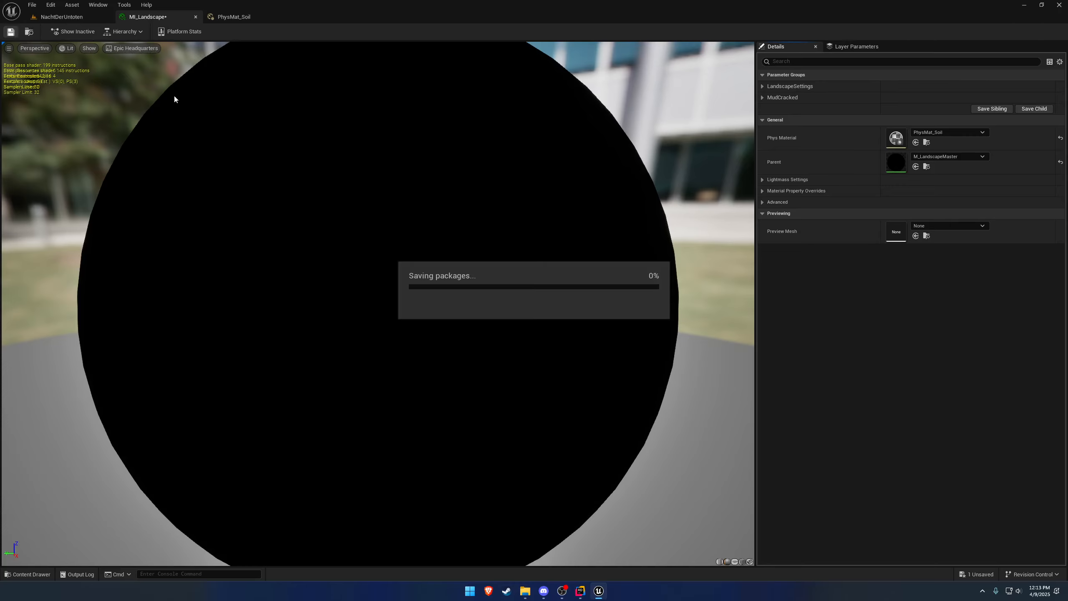
- Play-test the NachtDerUntoten level to check the footstep effect on the landscape
click(105, 18)
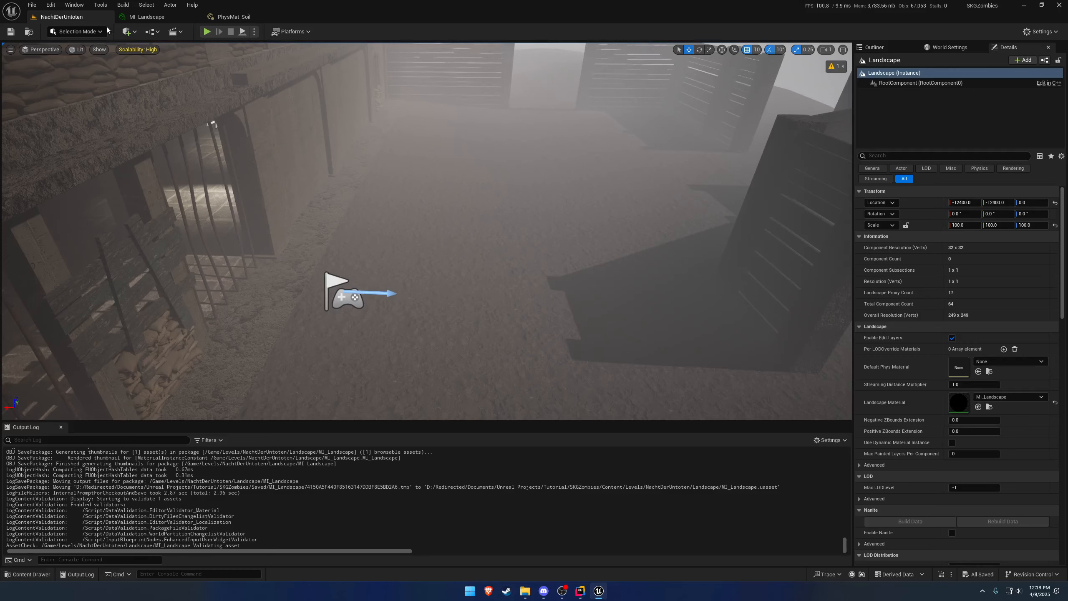
click(206, 32)
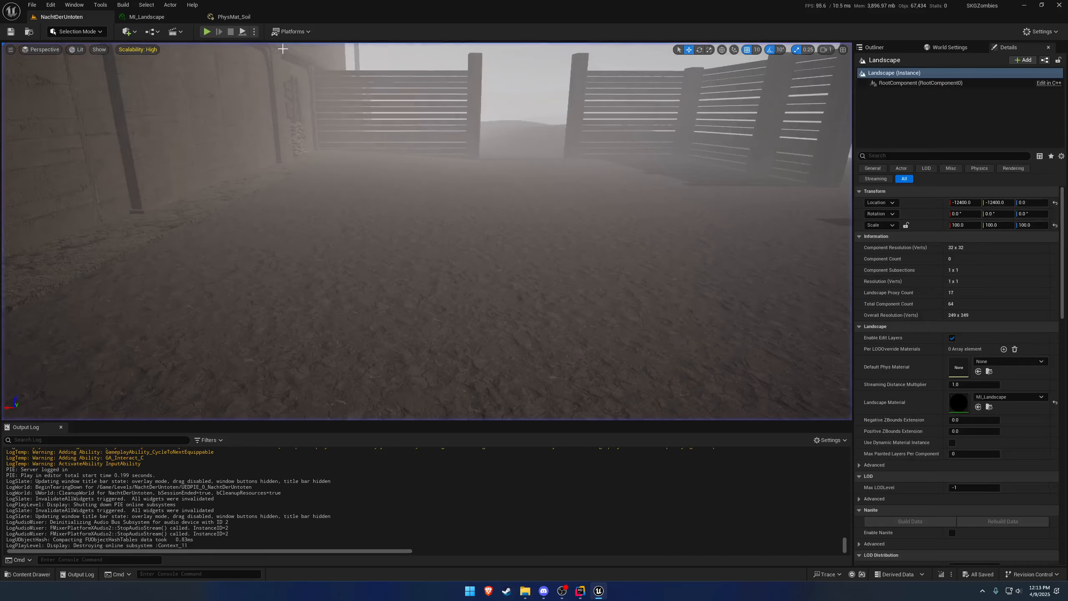
- Open the 01-Glass sound wave assigned in PhysMat_Soil's impact sound settings
click(234, 17)
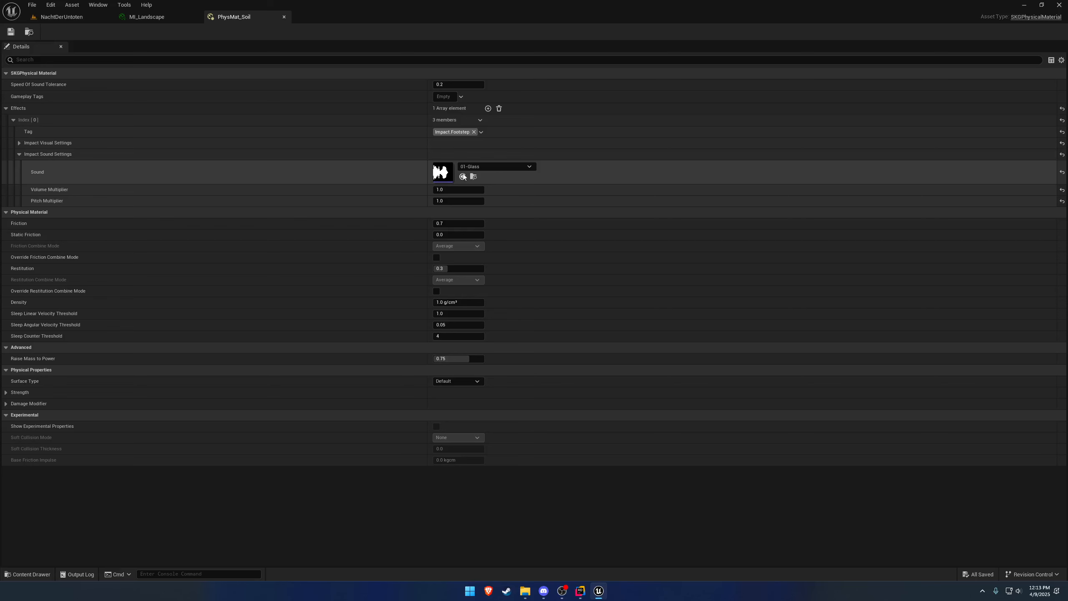
double_click(443, 171)
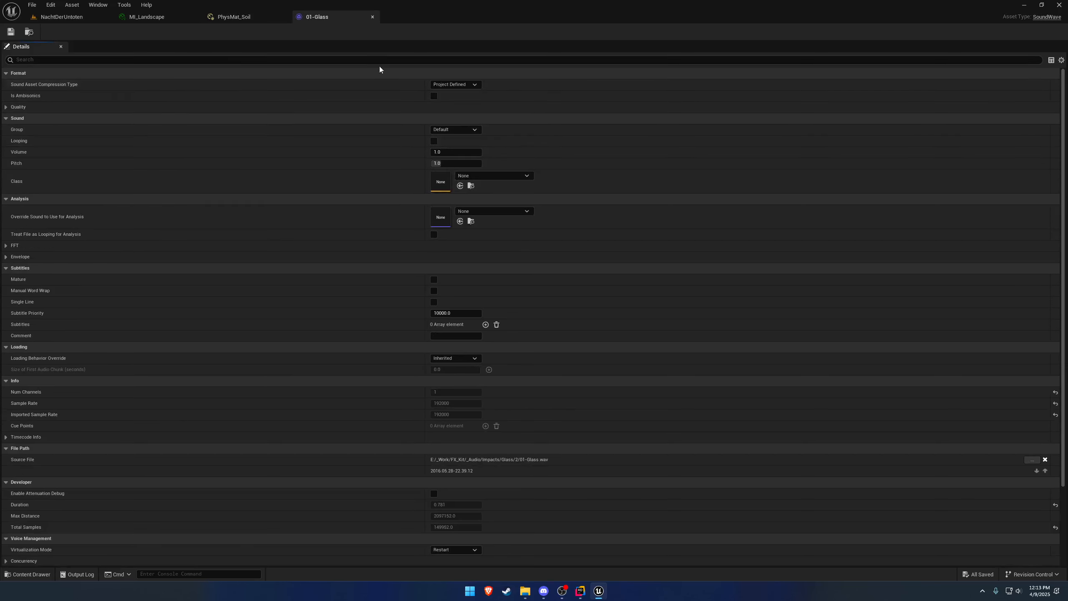
- Locate PhysMat_Soil's impact sound asset in the Glass2 content folder and close the 01-Glass sound wave editor
click(262, 16)
click(473, 177)
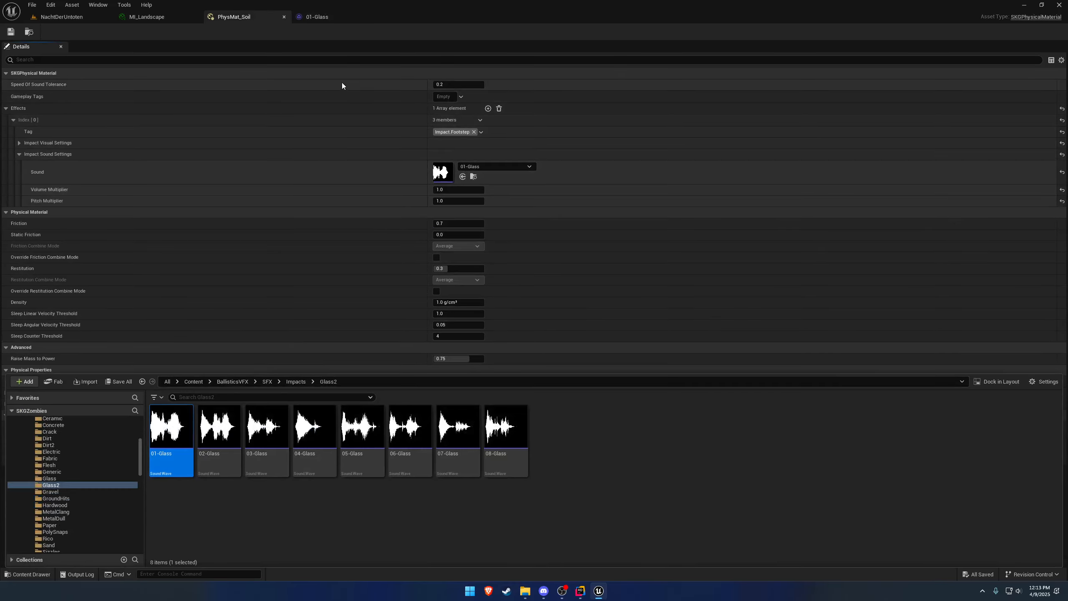
click(373, 16)
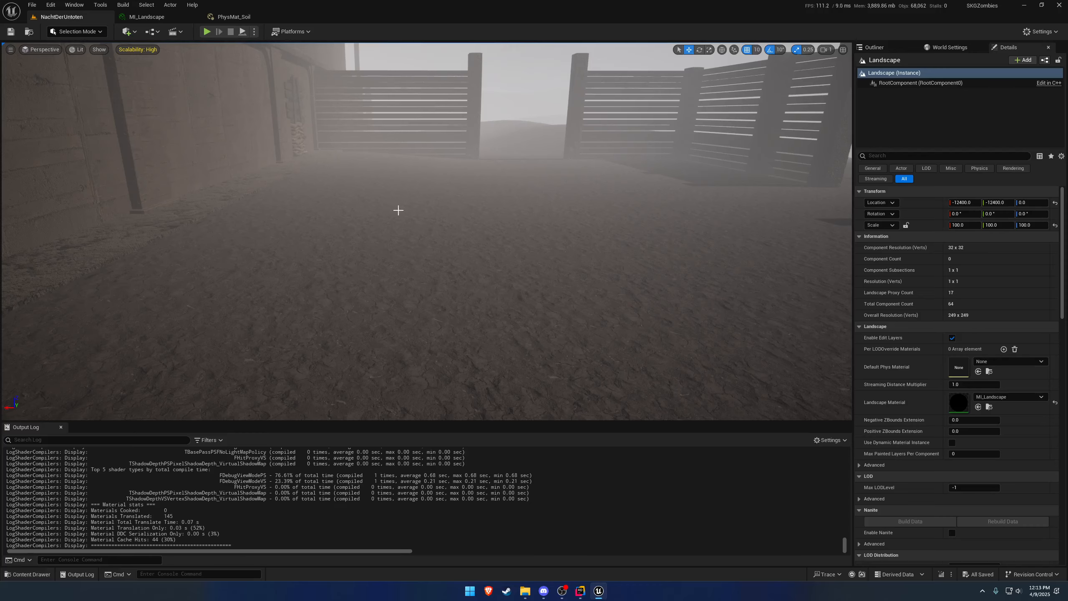
- Select the SM_Floor_200x200u piece at the barricaded window and open its Element 0 damaged wall plaster material instance
key(w)
right_drag(398, 210, 269, 225)
click(382, 281)
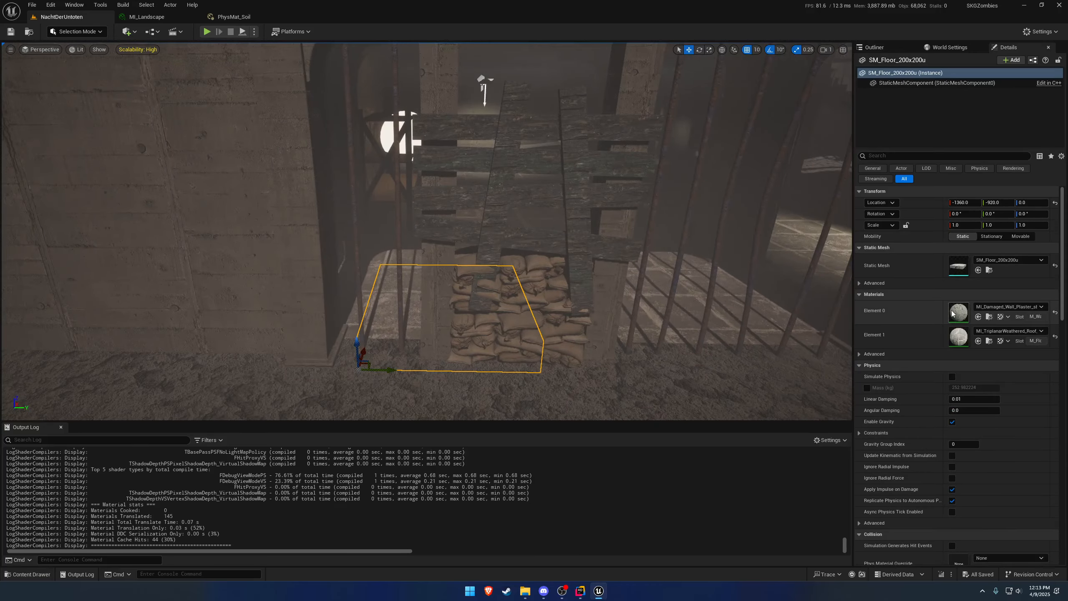
double_click(964, 314)
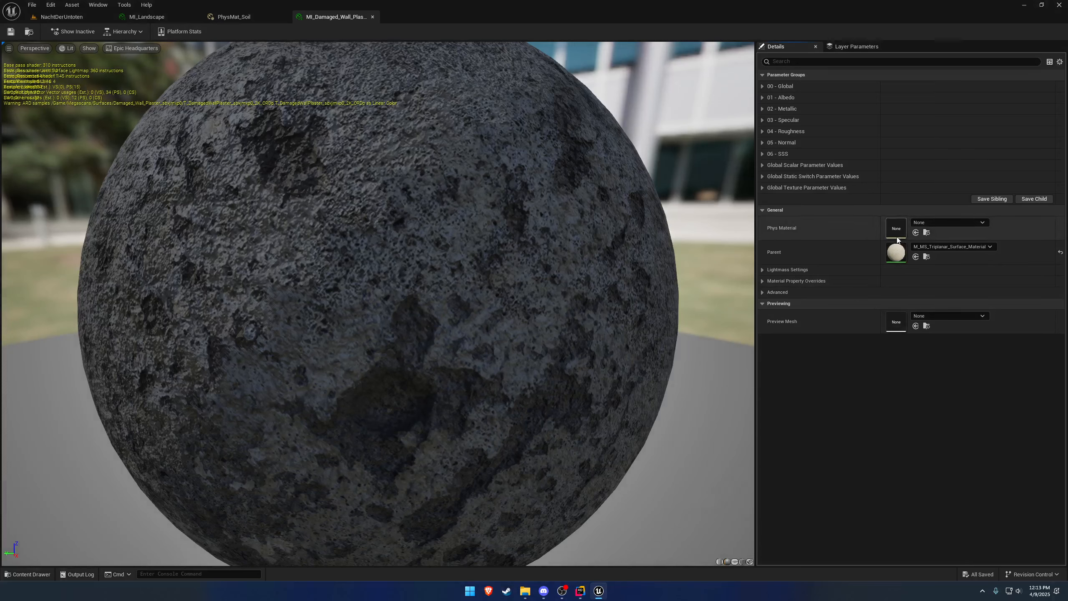
- Assign PhysMat_Soil as the physical material of the damaged wall plaster material instance and save it
click(928, 223)
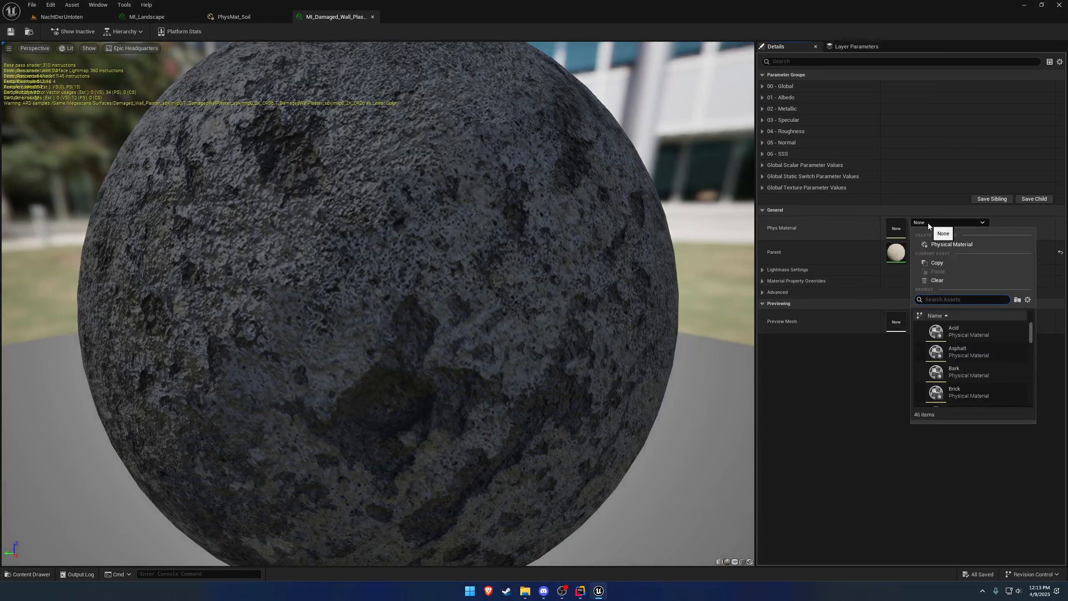
text(soil)
click(941, 332)
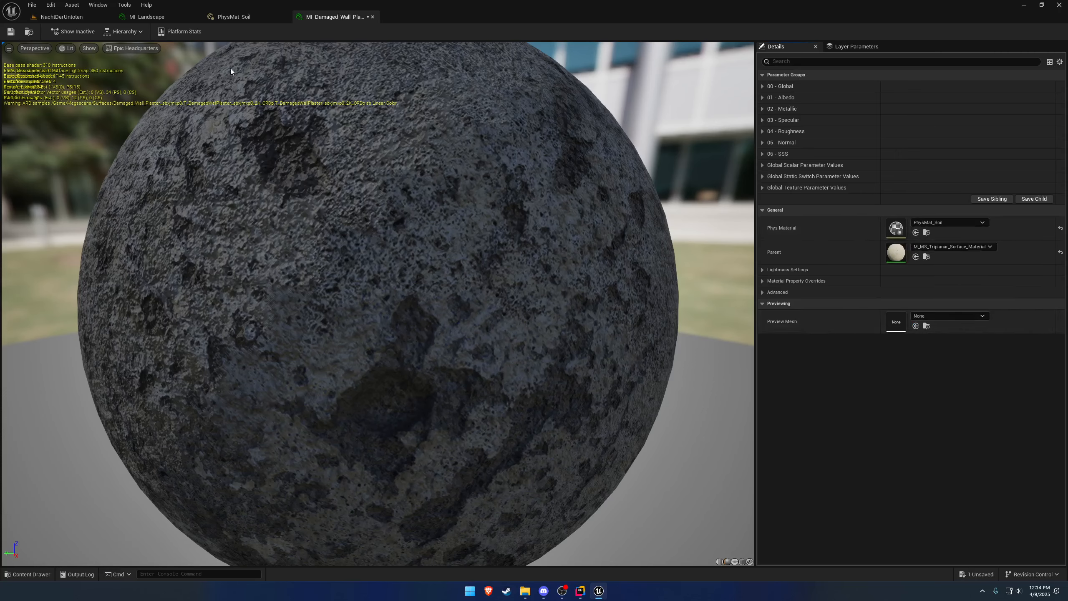
click(10, 31)
- Play-test the NachtDerUntoten level, walking over the indoor stone floor to check its footstep sound, and end the session
click(62, 19)
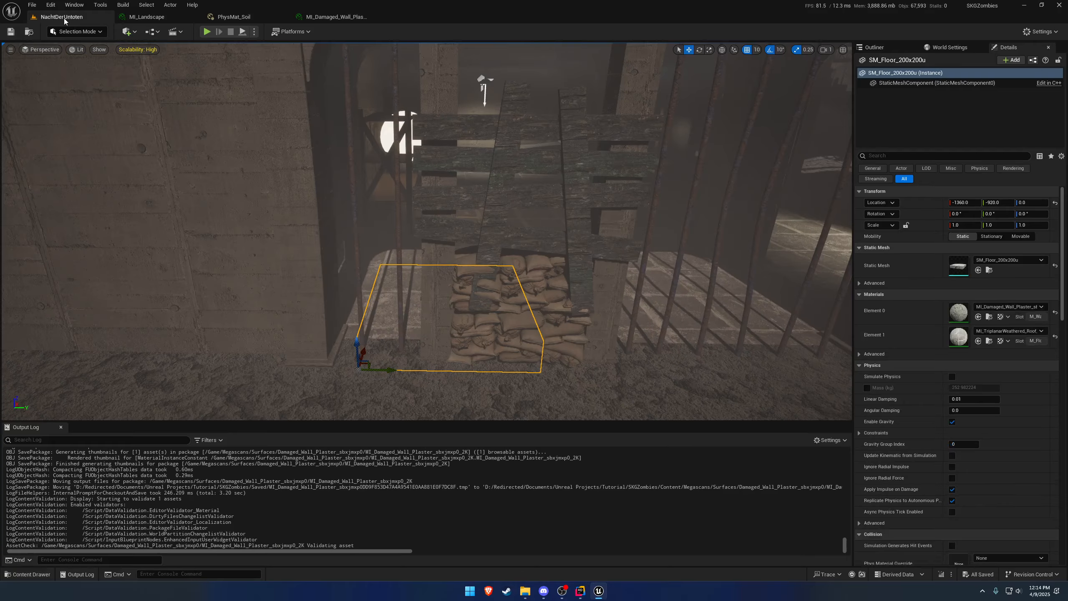
click(207, 32)
key(w)
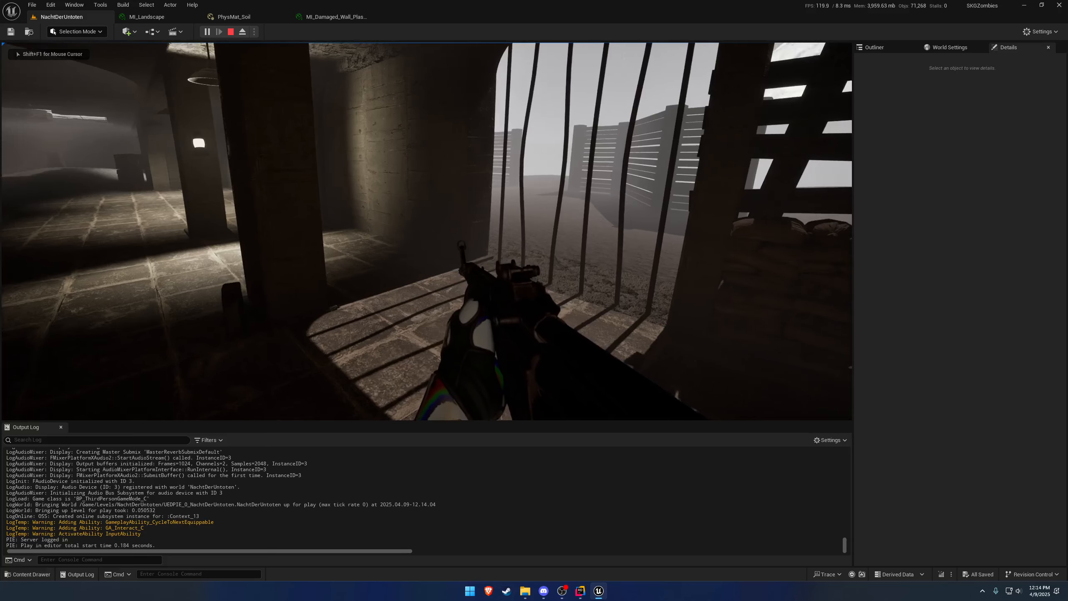
key(shift+F1)
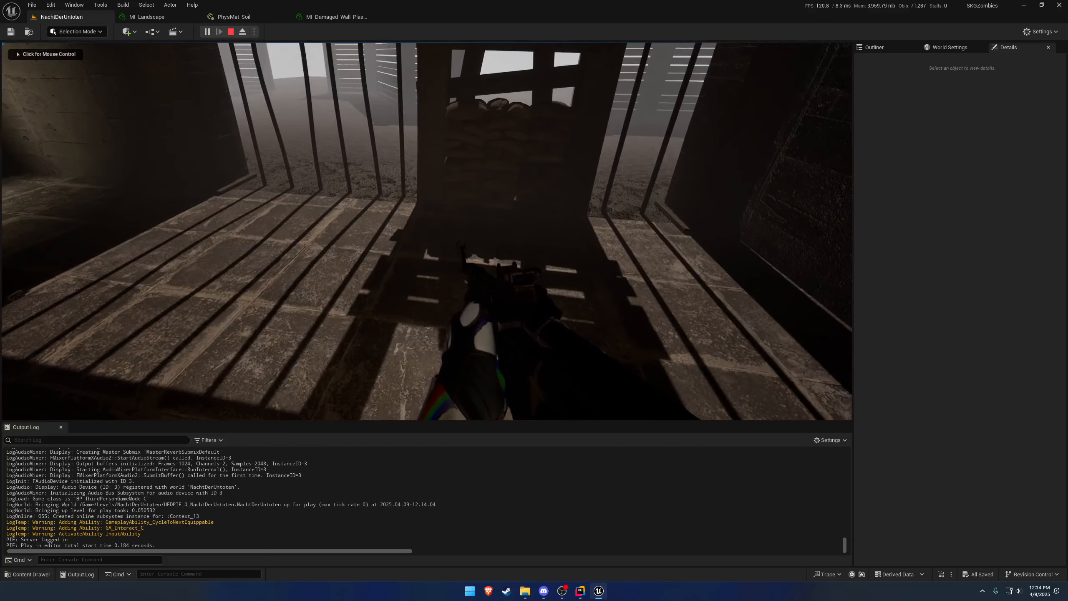
click(515, 198)
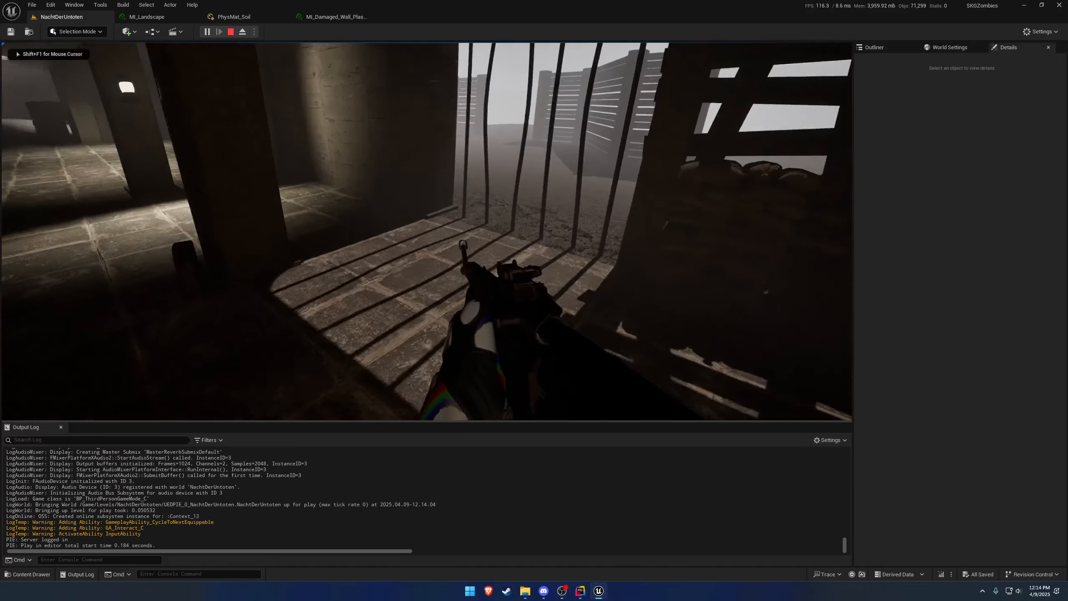
key(w)
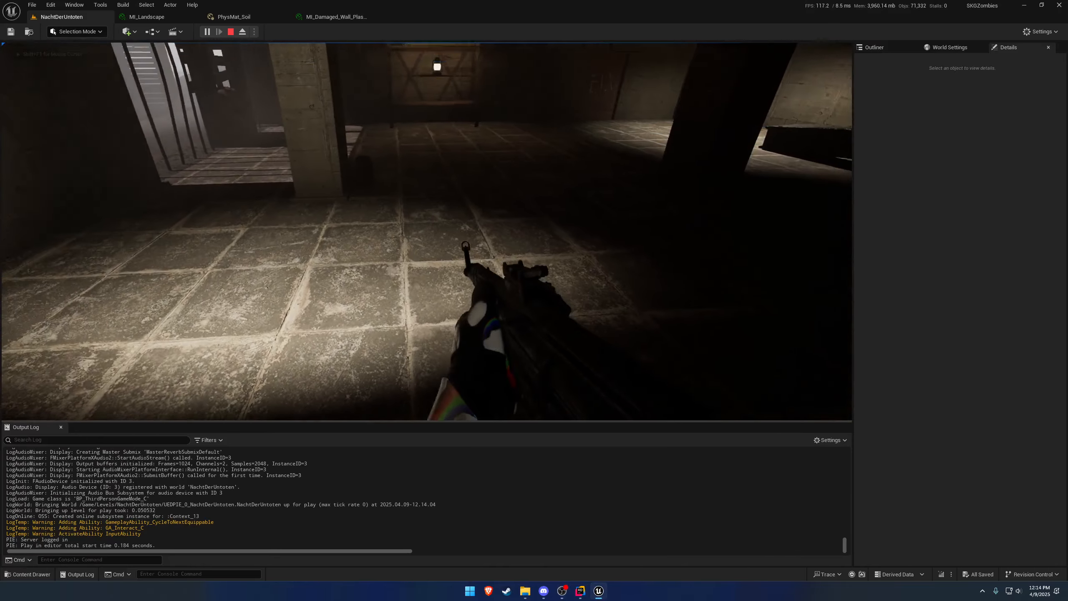
key(Escape)
key(w)
right_drag(491, 268, 452, 262)
key(s)
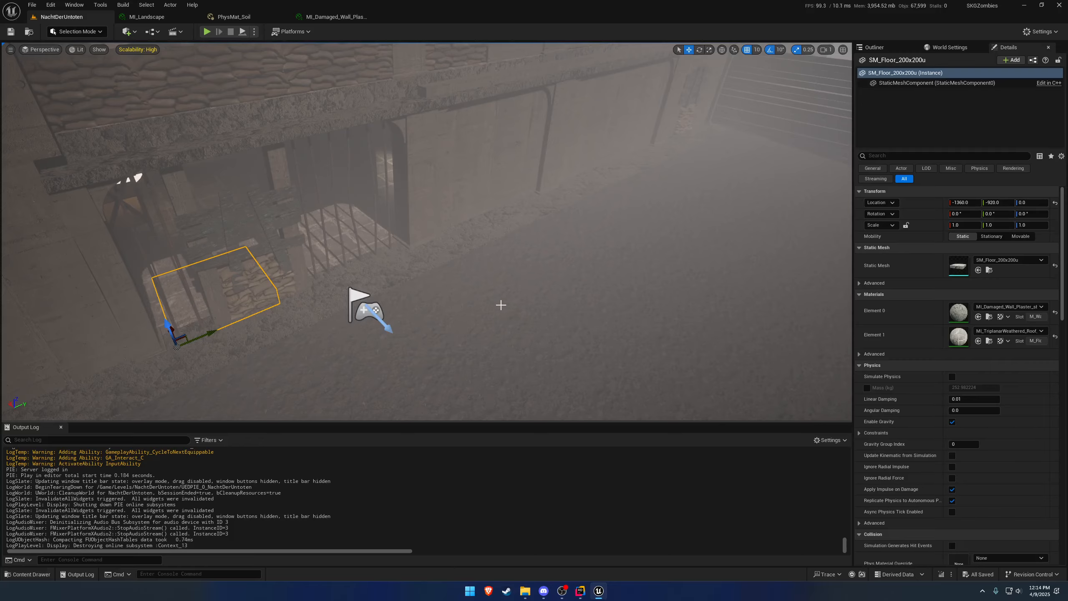
key(w)
right_drag(501, 304, 370, 287)
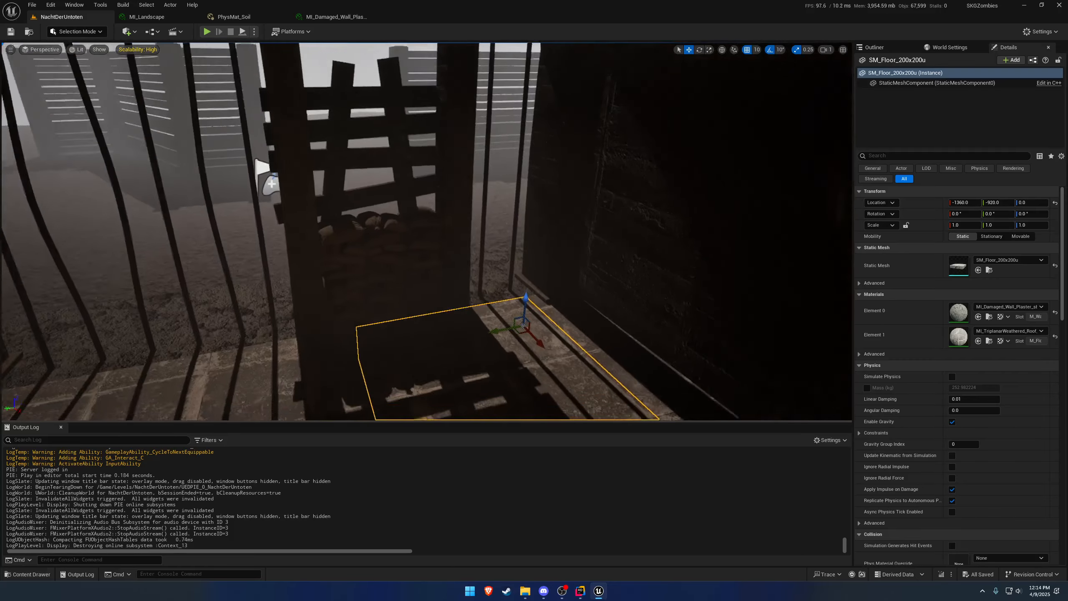
key(s)
right_drag(530, 259, 498, 300)
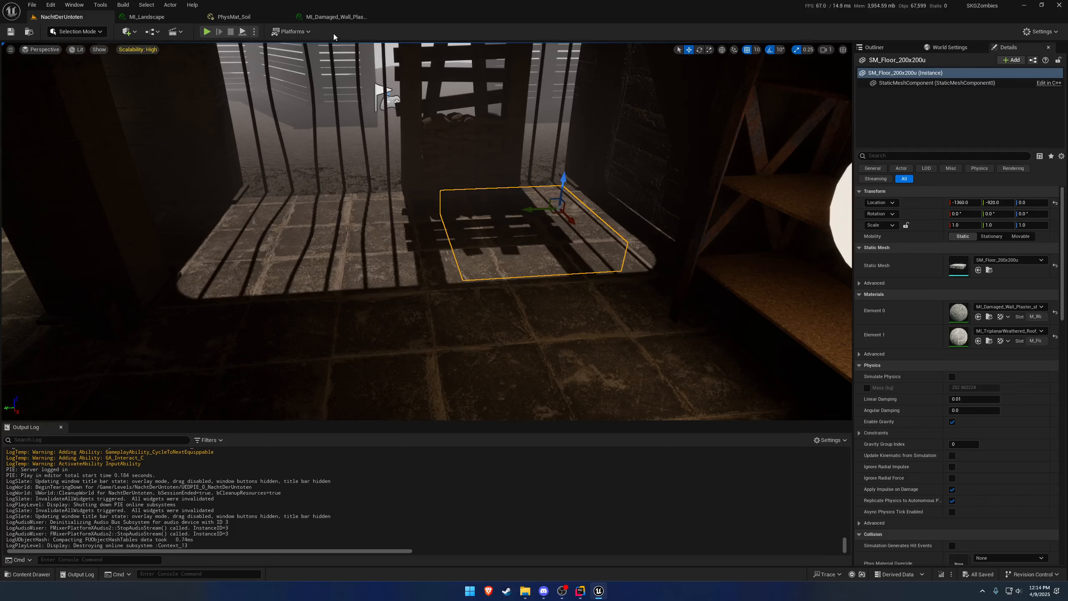
- Review the impact visual and sound settings of PhysMat_Soil's footstep effect and return to the level
click(241, 19)
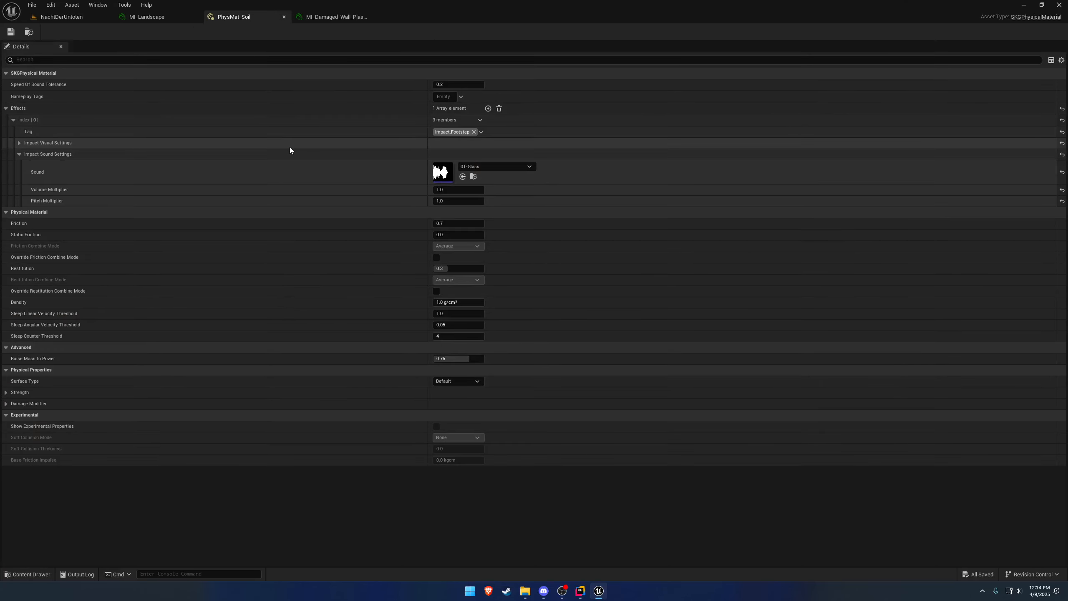
click(94, 17)
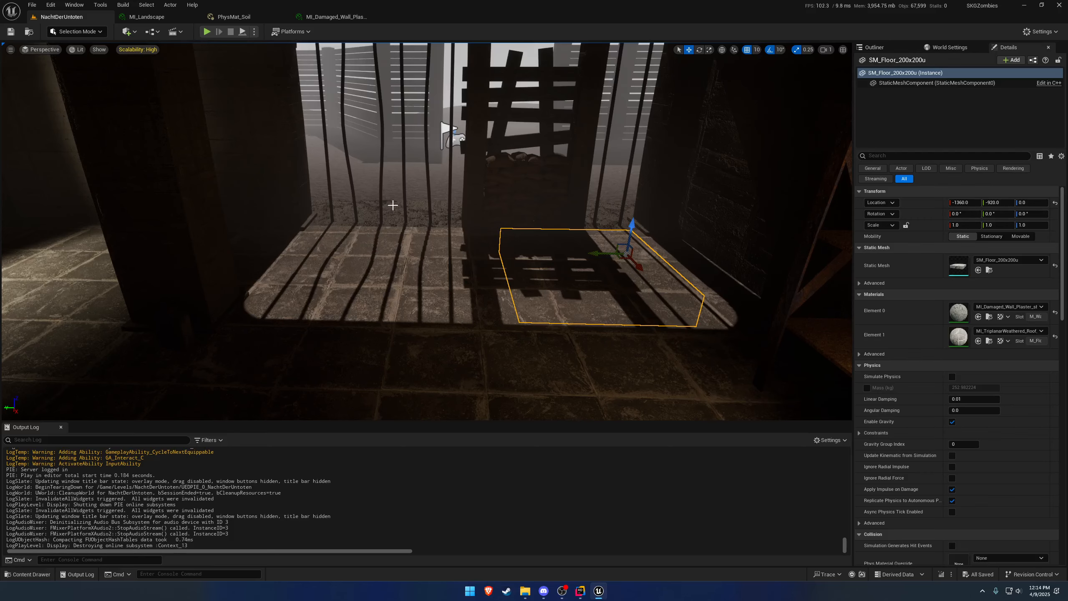
click(248, 18)
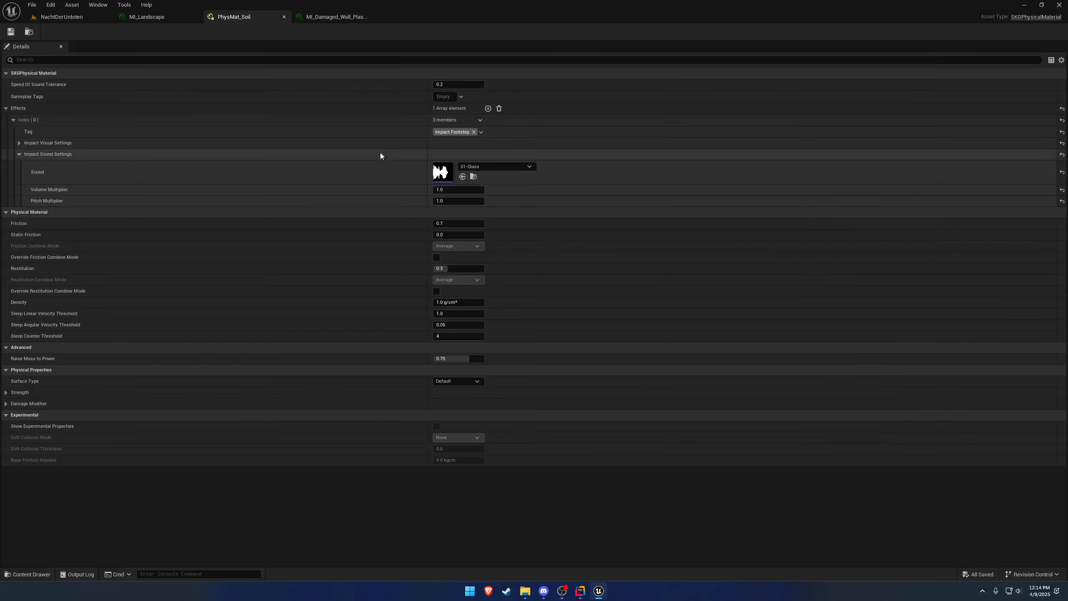
click(367, 145)
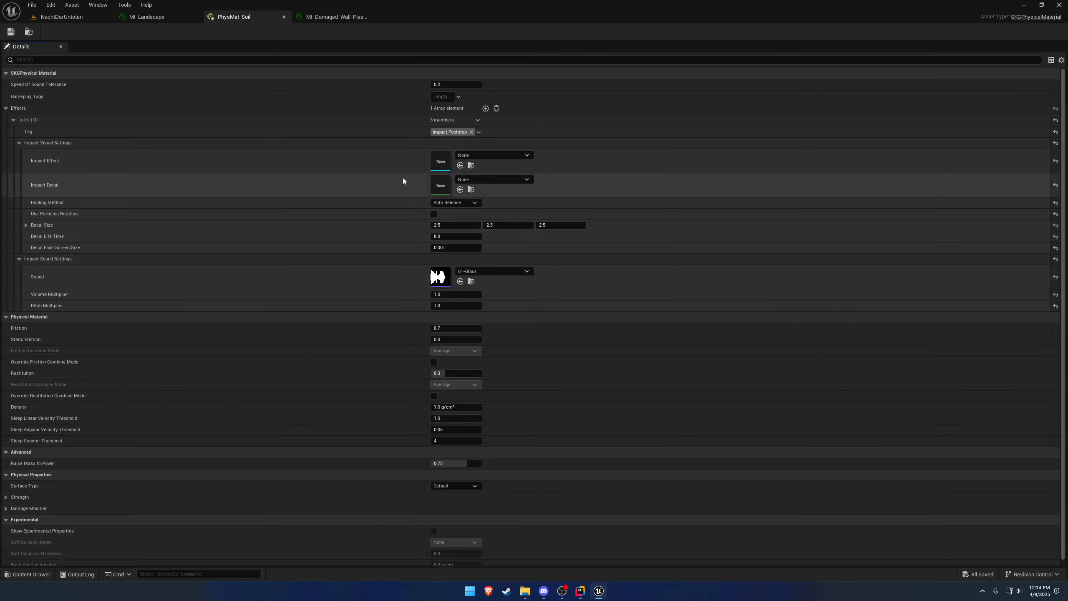
click(85, 18)
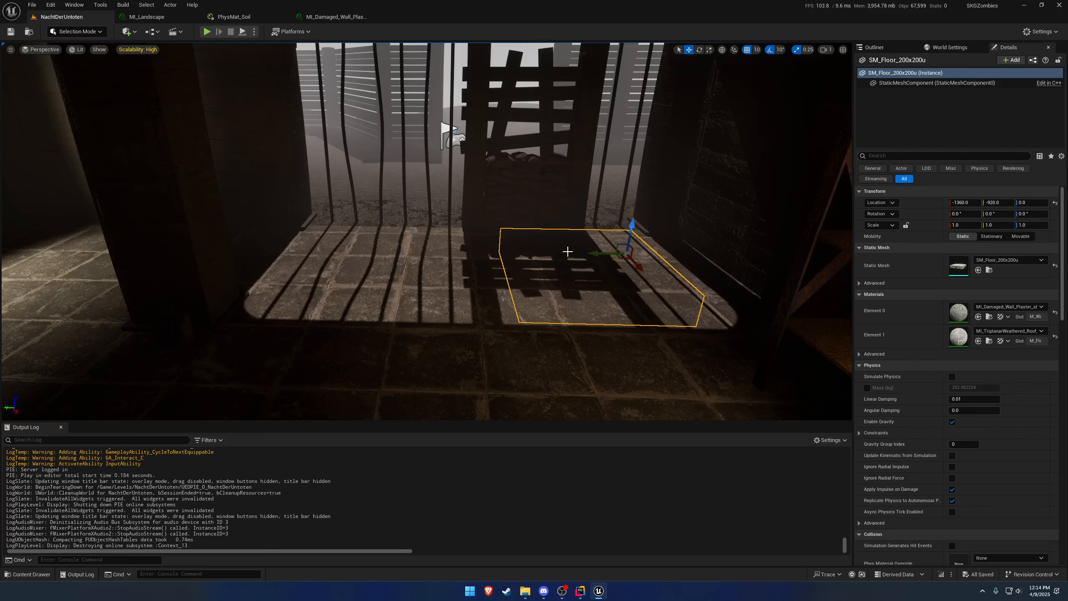
- Create a folder named Sounds in the SKGZombies Assets folder
key(ctrl+space)
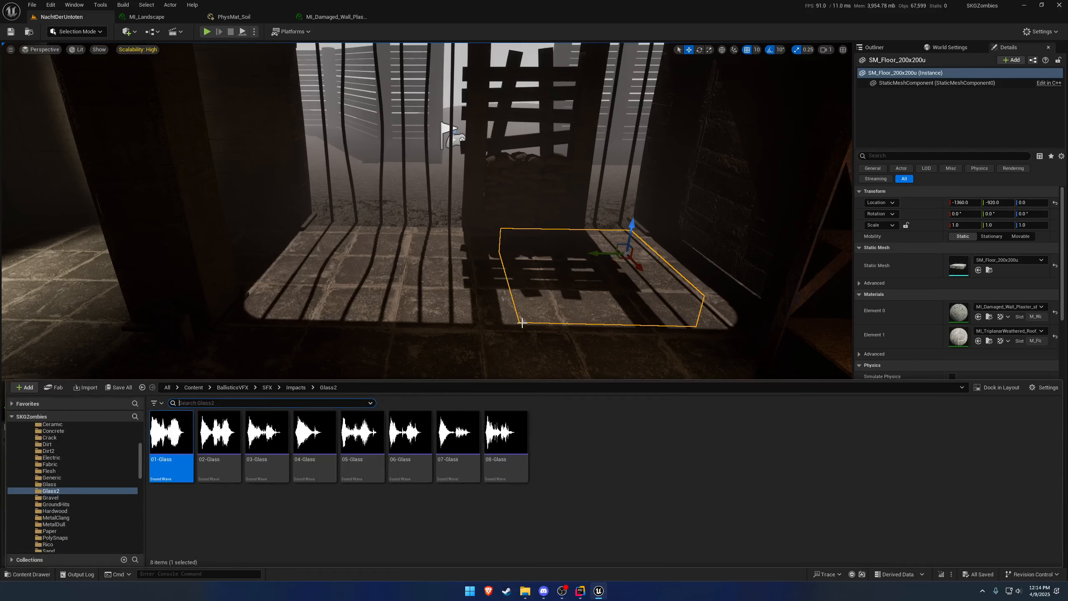
click(193, 387)
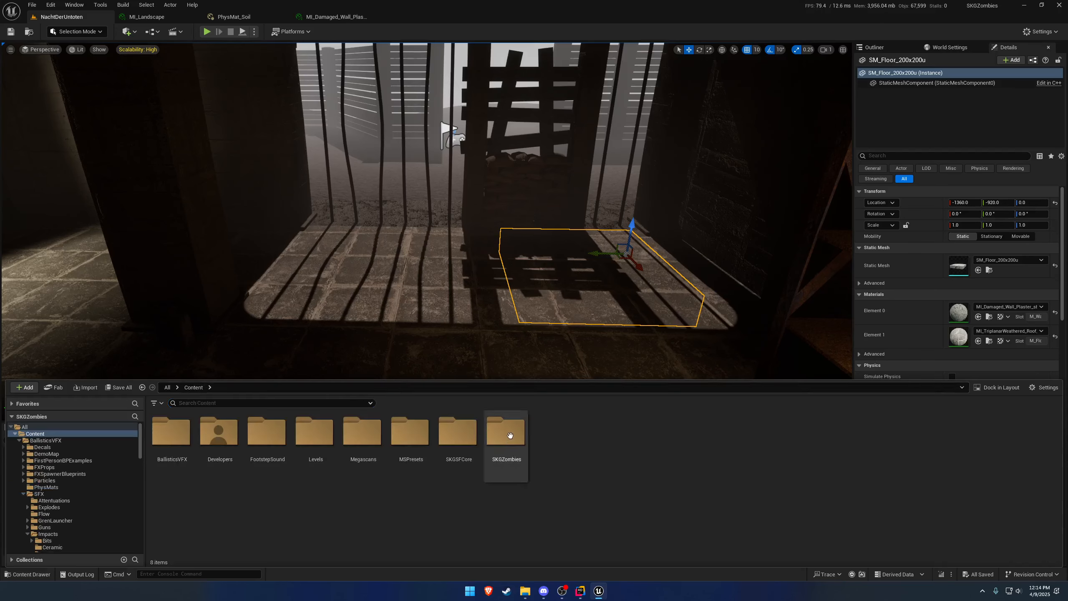
double_click(506, 432)
double_click(176, 440)
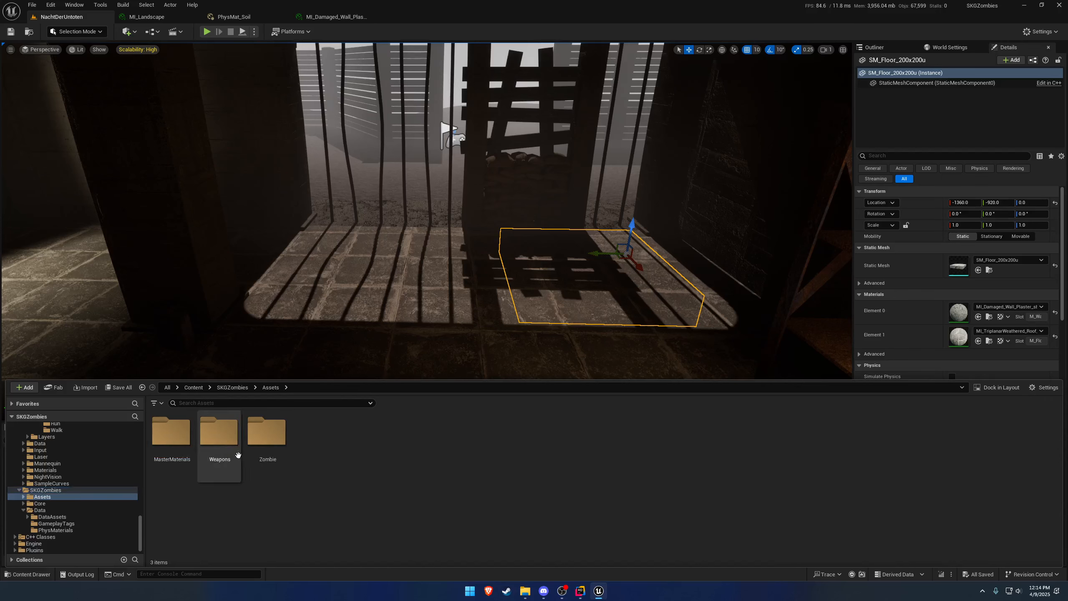
right_click(352, 450)
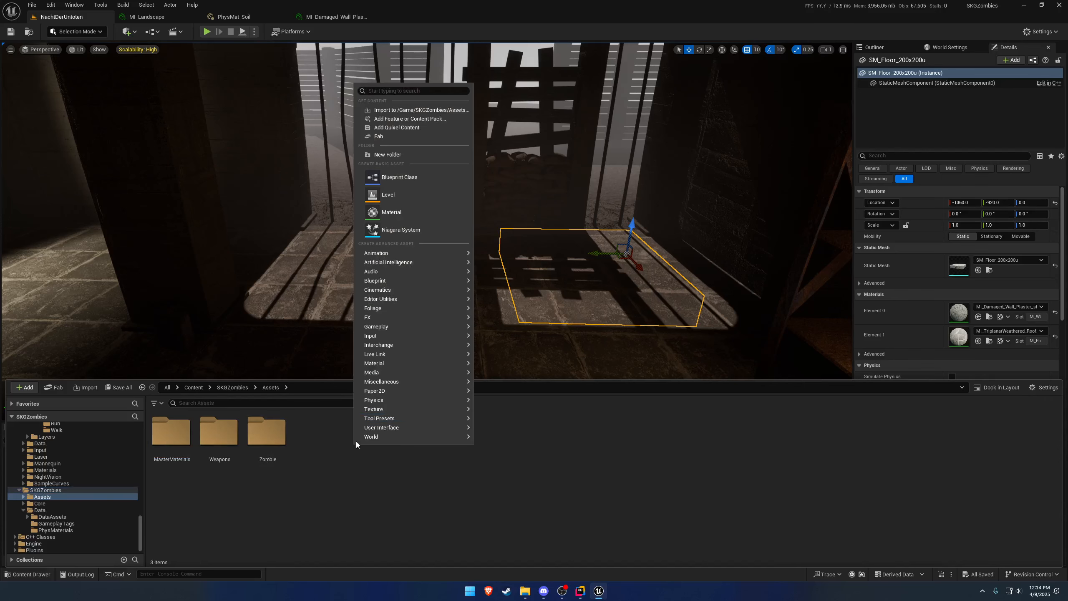
click(411, 156)
text(Sounds)
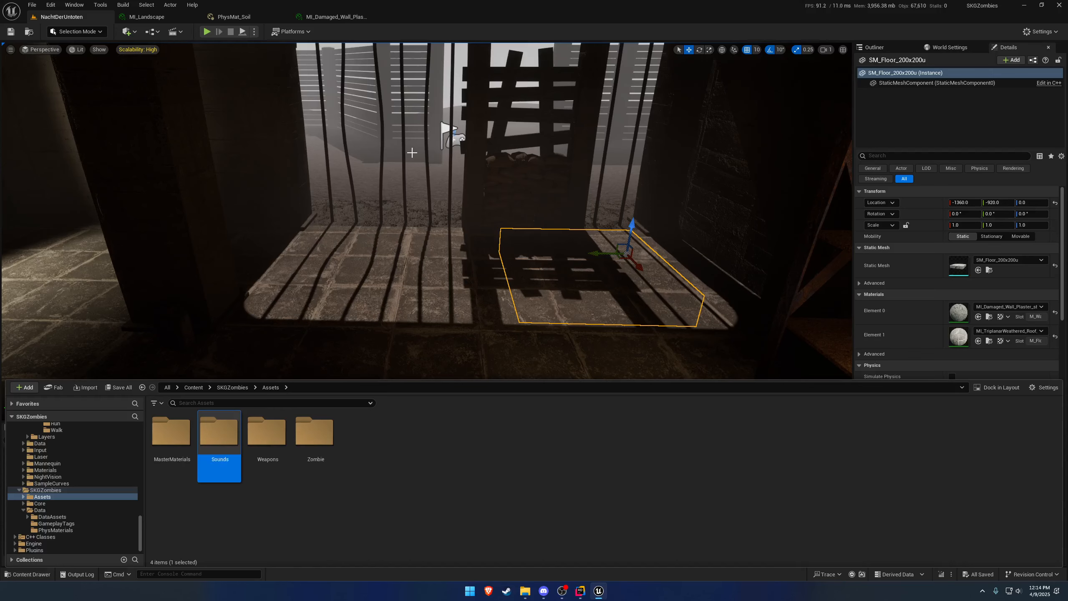
- Create a Footsteps subfolder inside the new Sounds folder
double_click(219, 432)
right_click(287, 442)
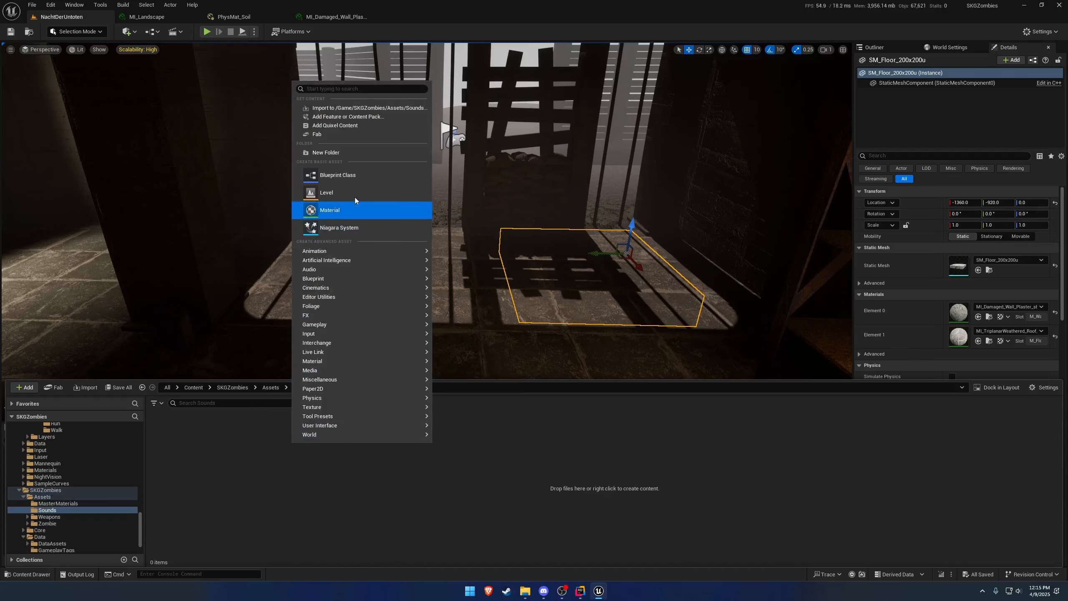
click(357, 153)
text(Foo)
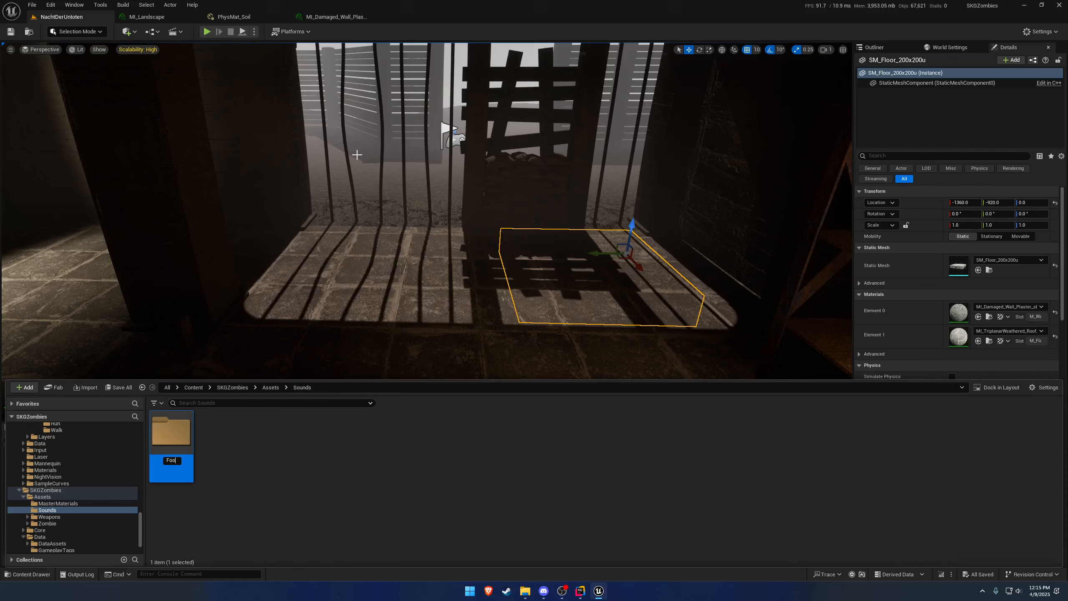
text(tsteps)
key(Return)
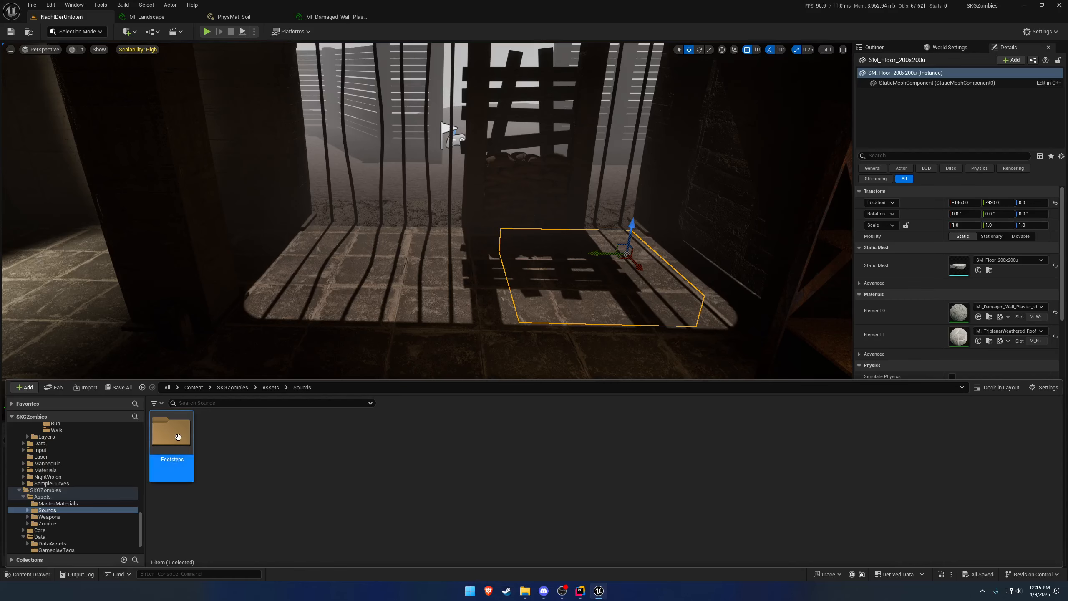
- Create a Sound Cue named SC_Concrete in the Footsteps folder
double_click(165, 434)
right_click(216, 449)
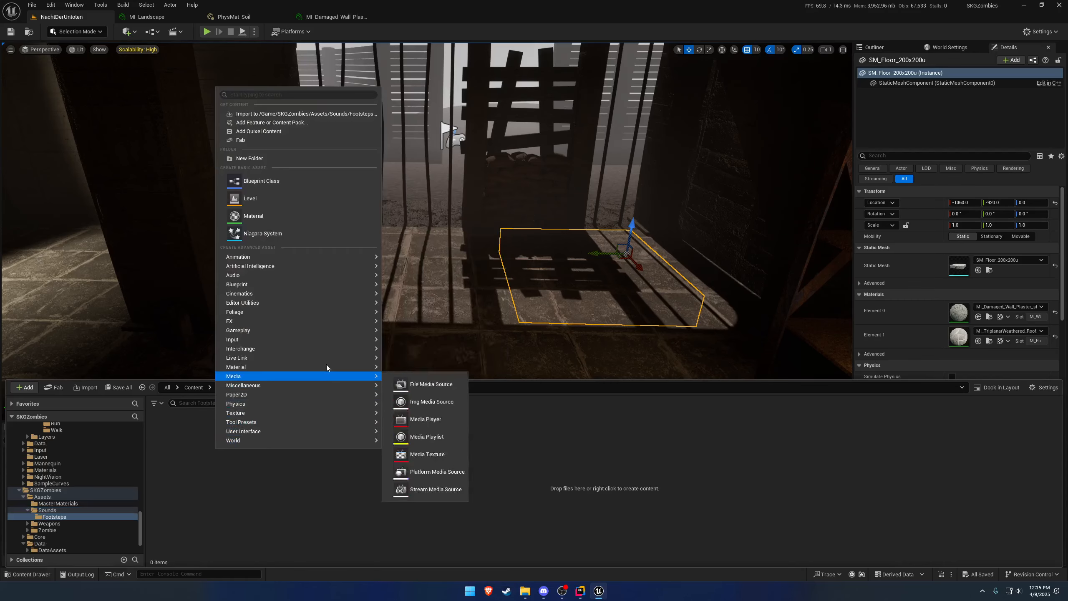
mouse_move(302, 387)
mouse_move(299, 409)
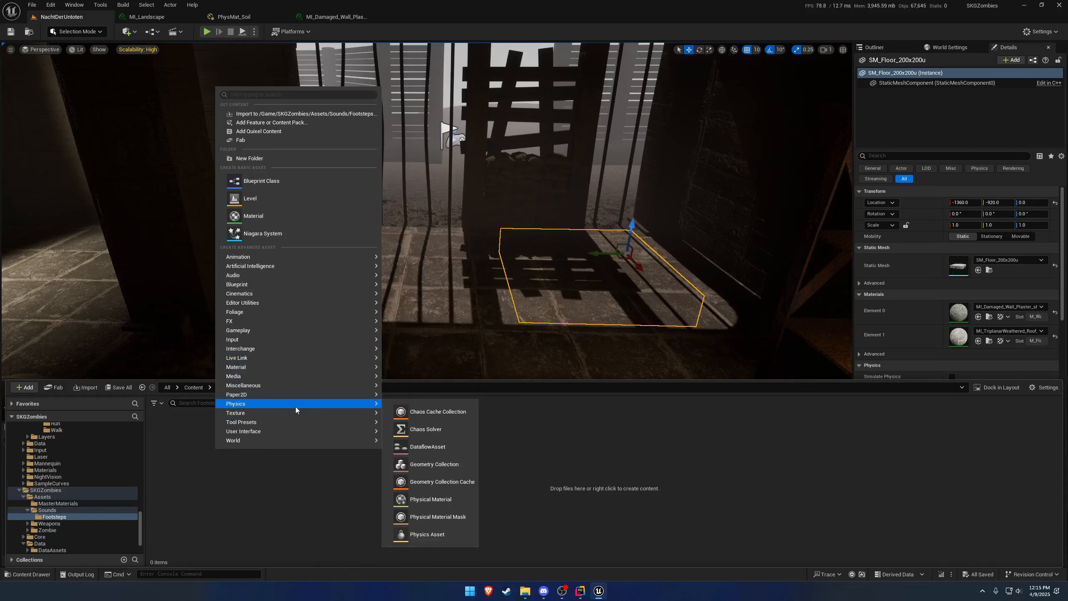
mouse_move(346, 276)
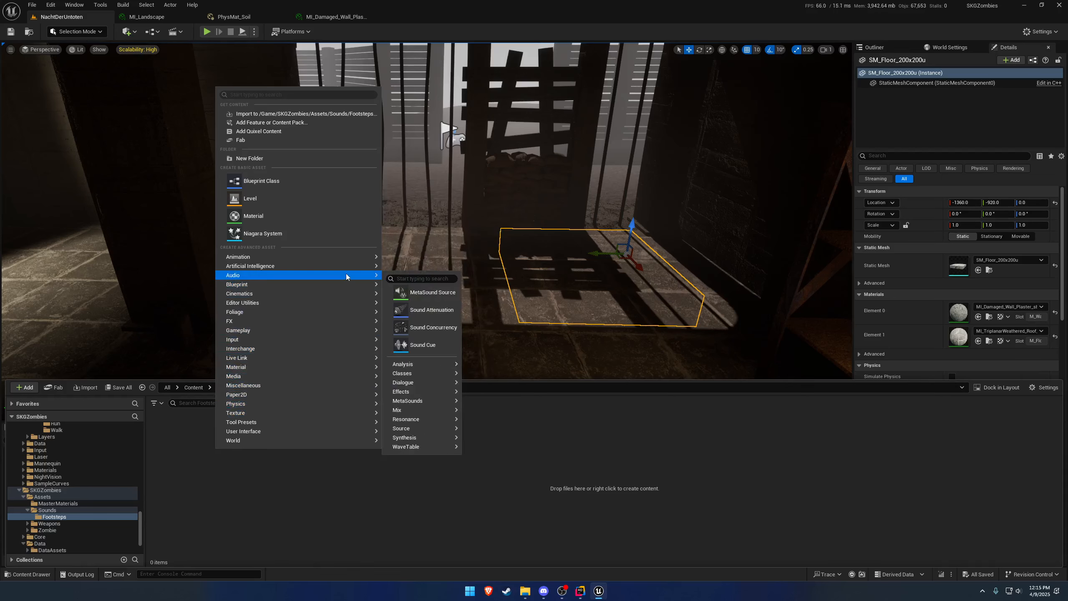
click(430, 347)
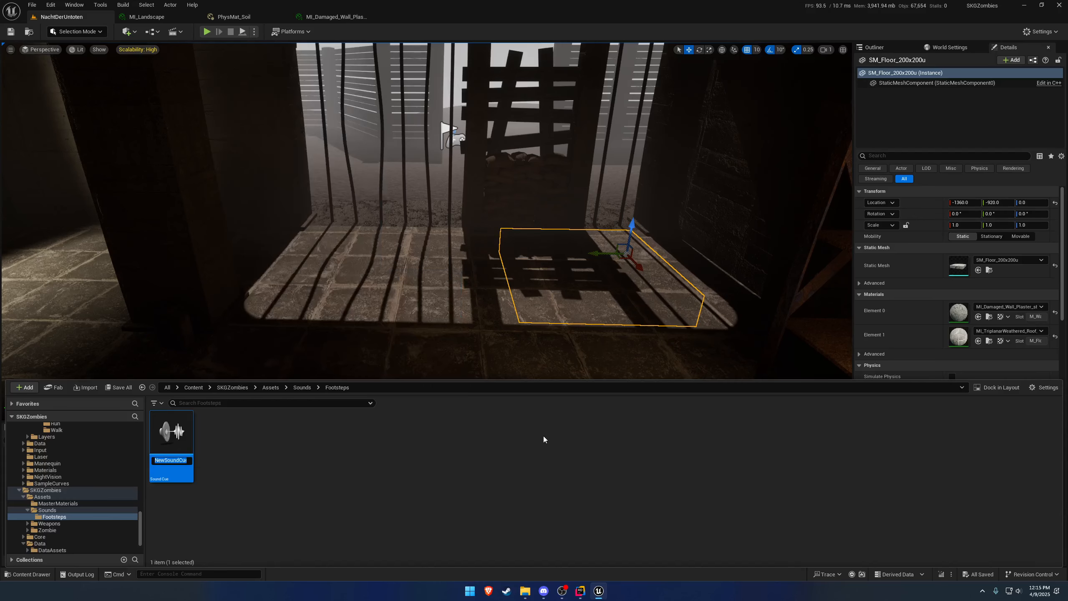
text(S)
text(C_Concrete)
key(Return)
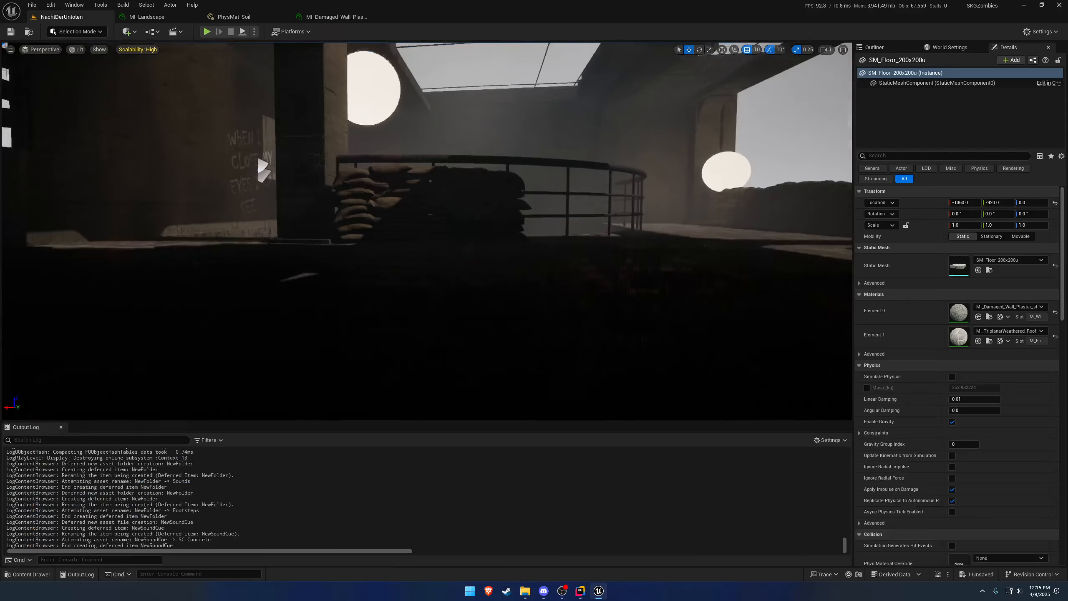
- Open the SC_Concrete sound cue from the Footsteps folder for editing
right_drag(427, 231, 132, 235)
key(w)
key(w)
key(ctrl+space)
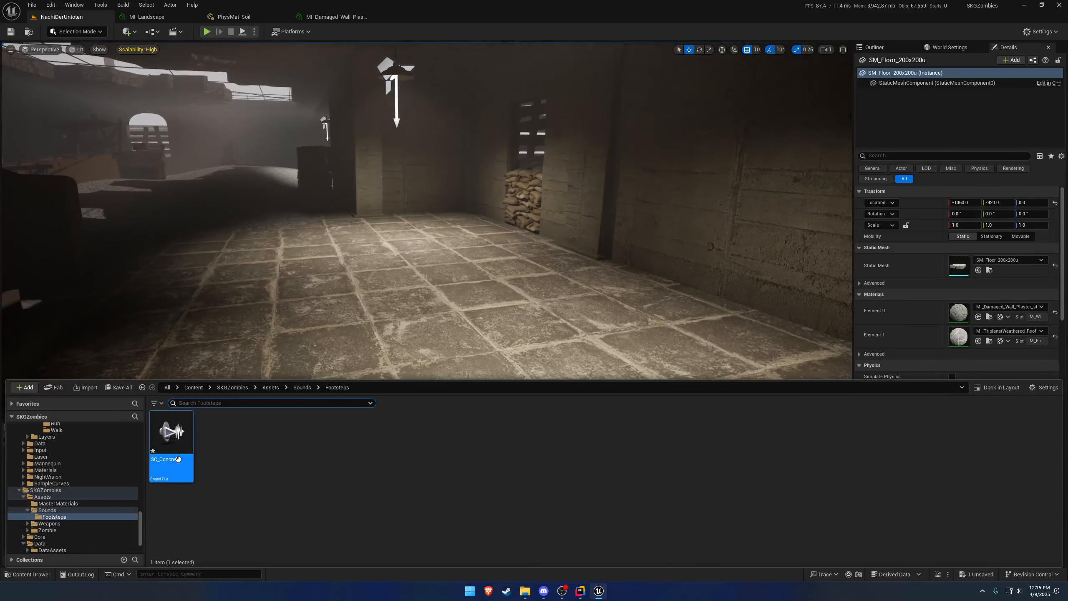
double_click(175, 458)
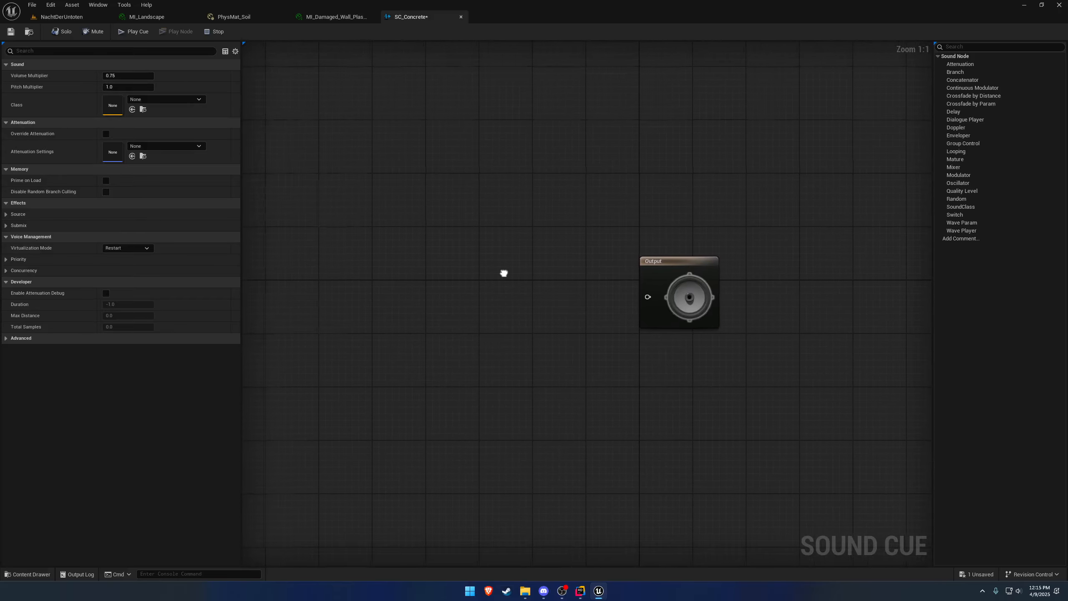
- Open the existing Footsteps sound cue from the Sound_Cues folder under FootstepSound > Sounds
key(ctrl+space)
click(191, 383)
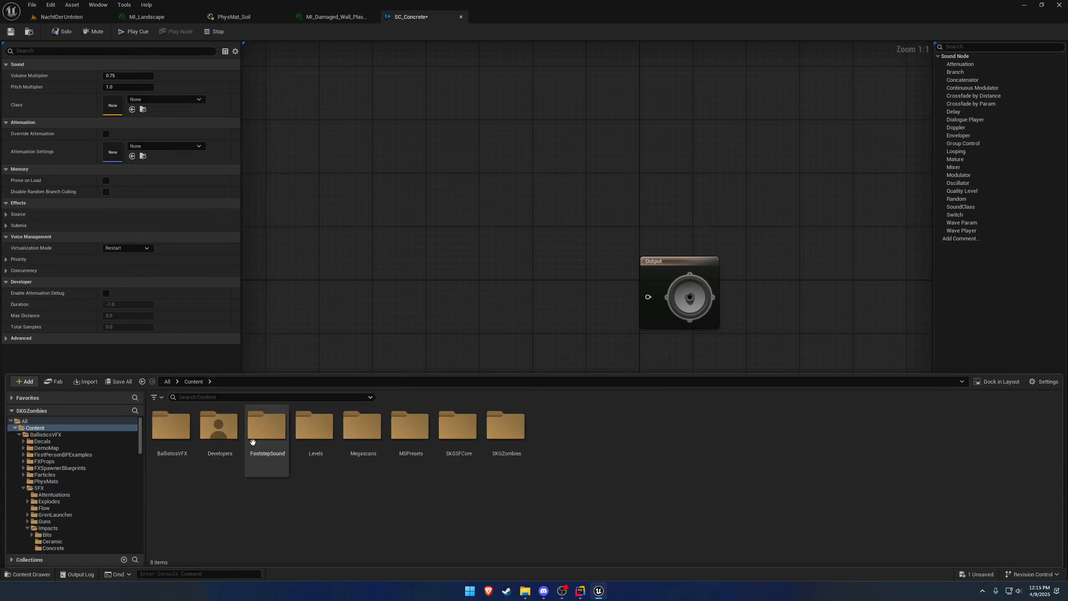
double_click(267, 462)
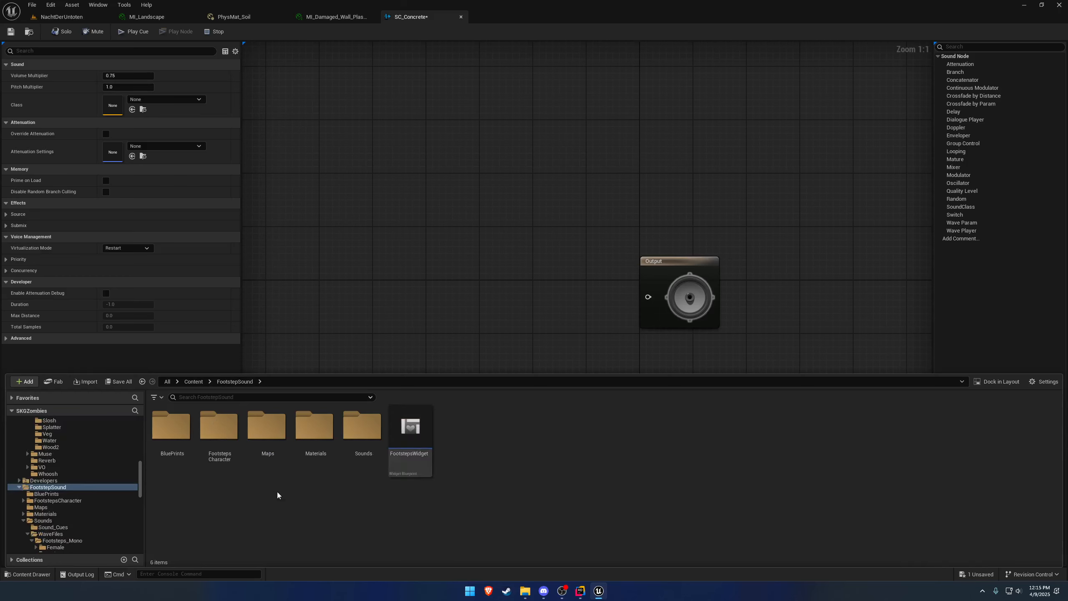
double_click(363, 426)
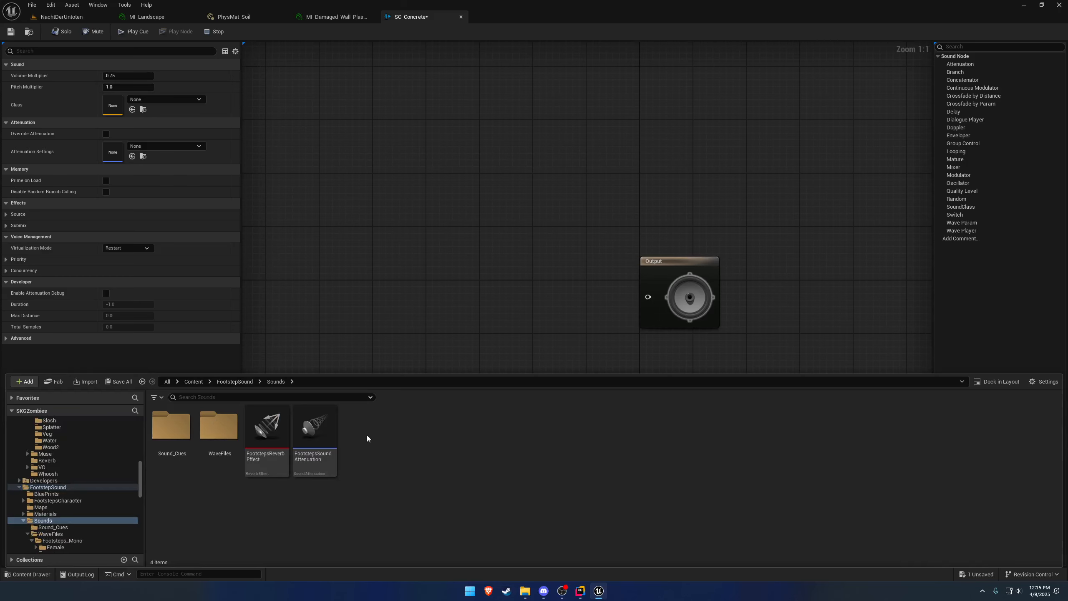
double_click(219, 425)
key(alt+Left)
double_click(179, 431)
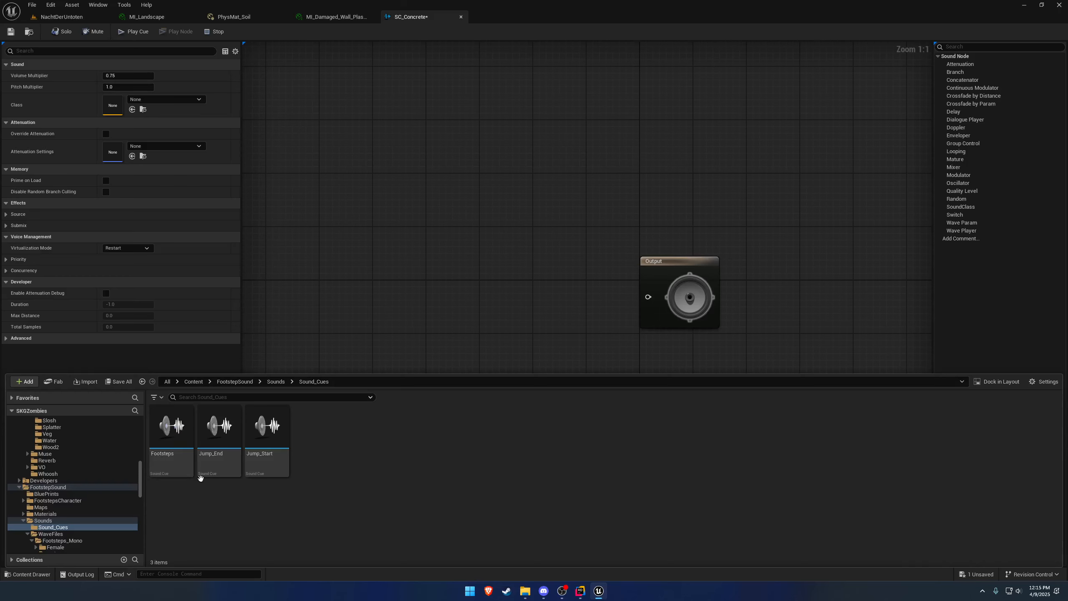
double_click(181, 455)
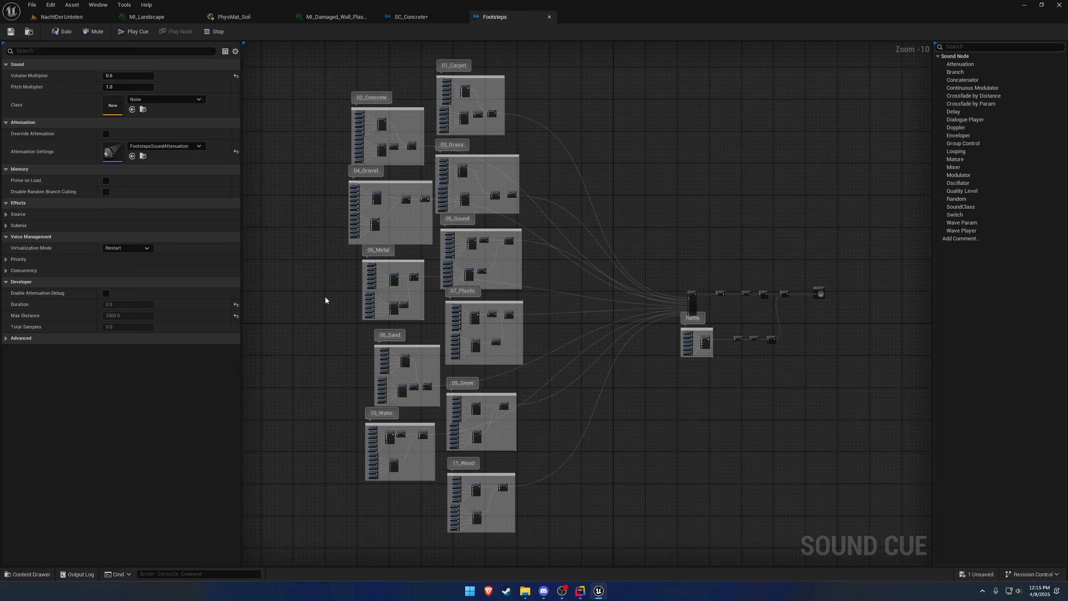
- Copy the concrete_1 to concrete_6 wave players and their Random node from Footsteps into SC_Concrete, and delete the pasted comment box
scroll(317, 300, up, 11)
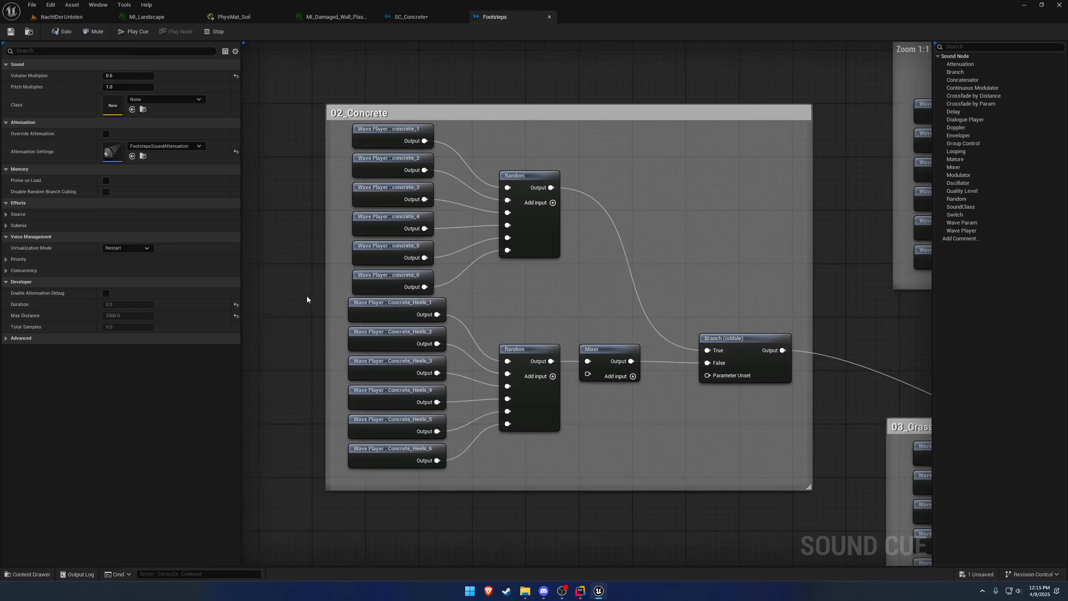
scroll(306, 300, down, 1)
drag(311, 99, 563, 289)
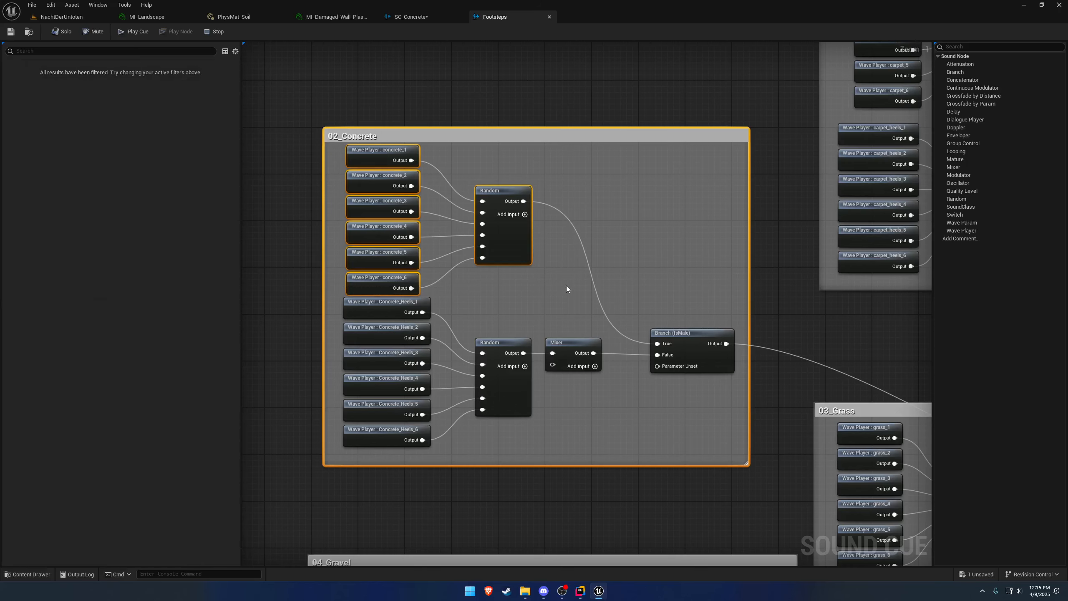
click(549, 17)
key(ctrl+v)
right_drag(583, 211, 543, 207)
click(588, 209)
key(Delete)
- Connect the Random node to the Output node and move the wave players and Random node closer to it
drag(563, 279, 746, 298)
drag(601, 394, 335, 195)
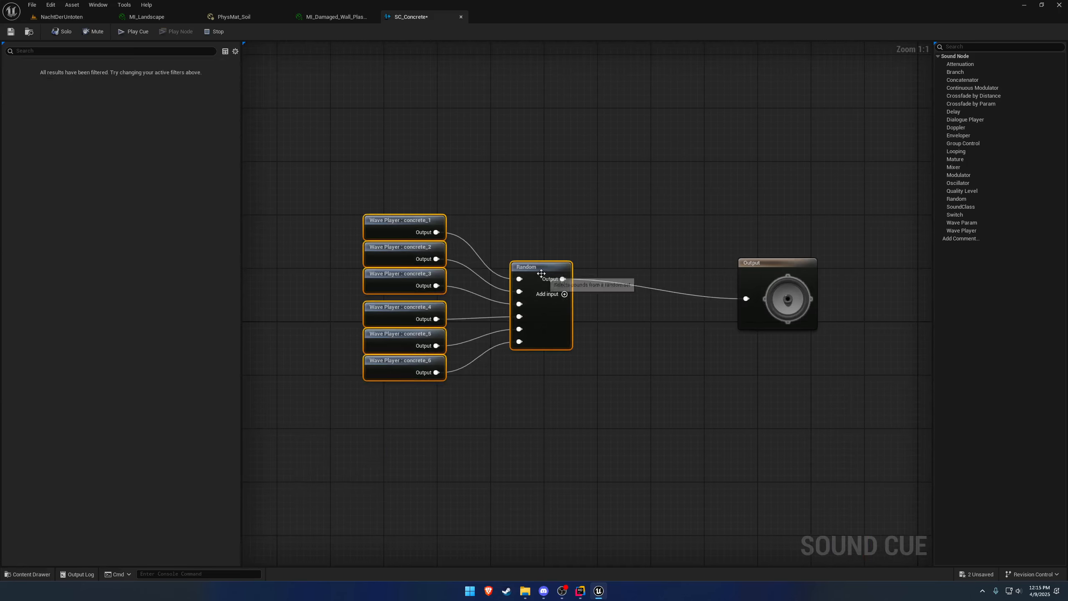
drag(539, 274, 647, 281)
- Review the six concrete wave players, the Random node and the Output node, and save the SC_Concrete cue
click(516, 231)
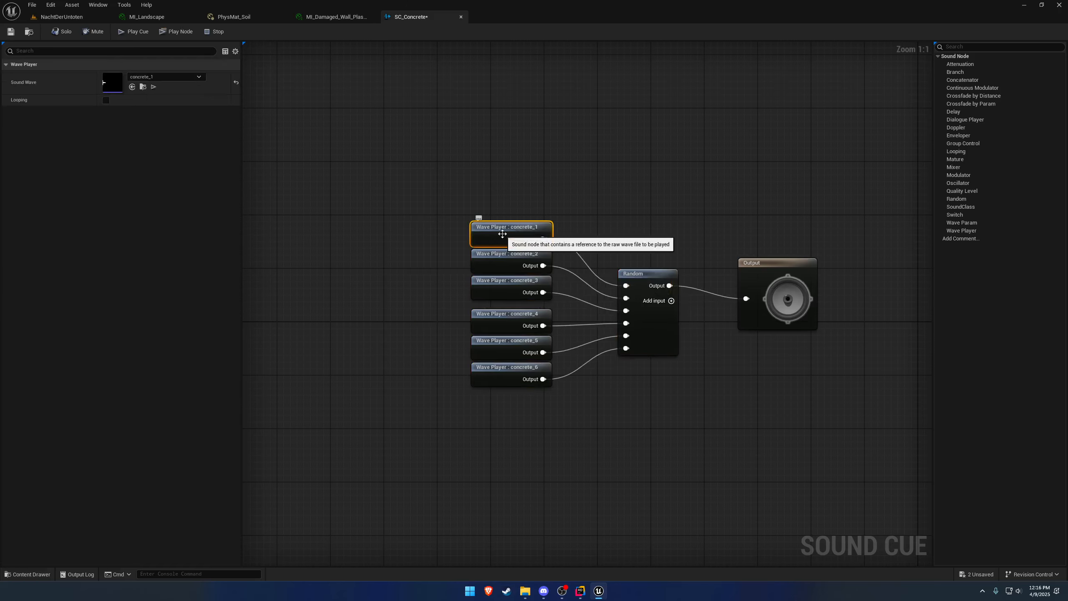
click(503, 260)
click(503, 294)
click(501, 319)
click(500, 352)
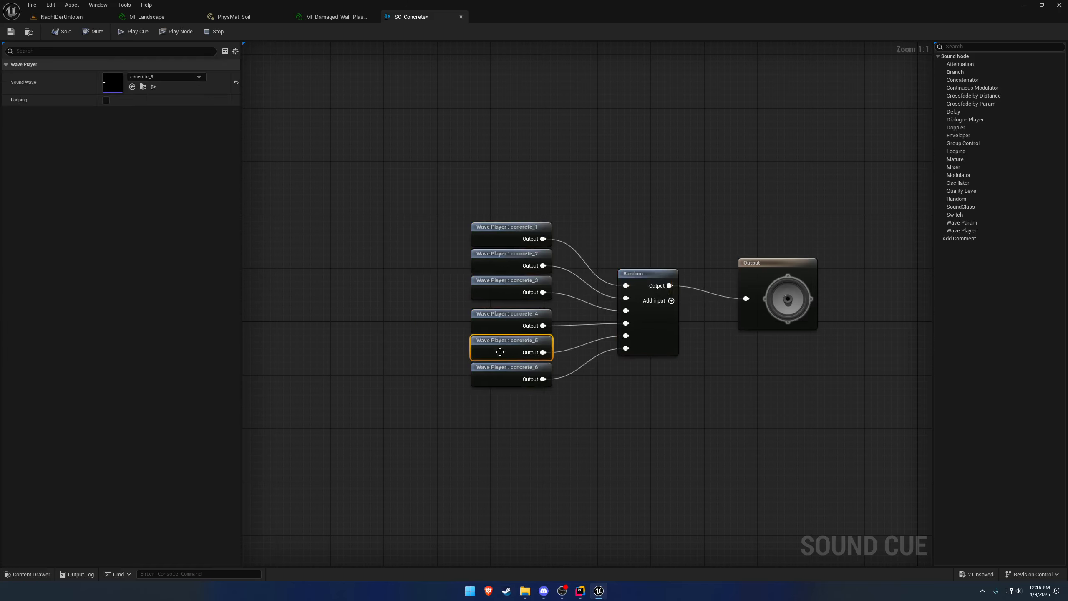
click(498, 371)
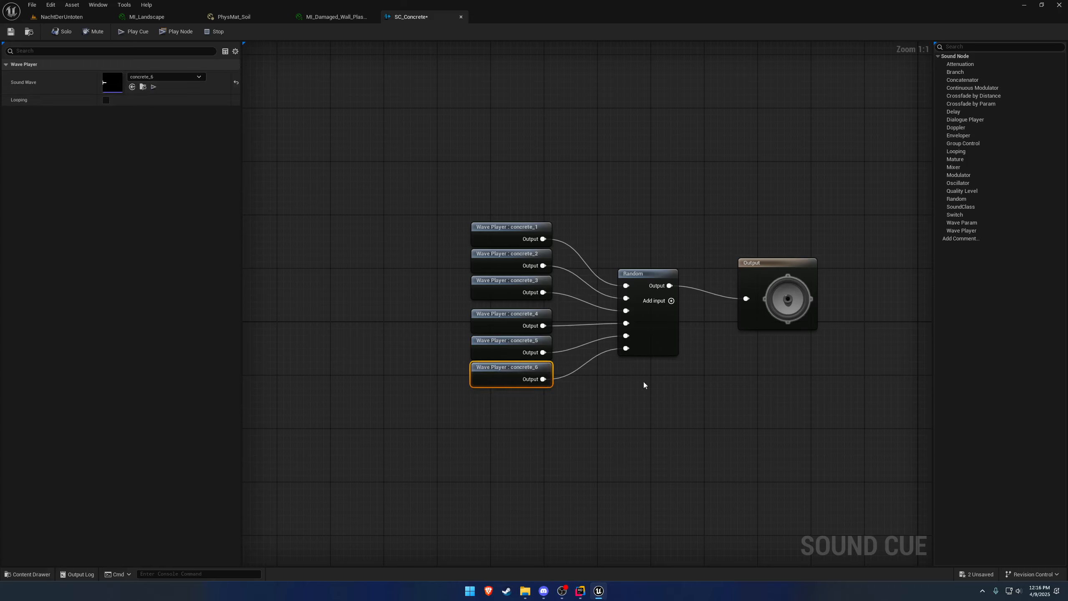
drag(692, 428, 631, 234)
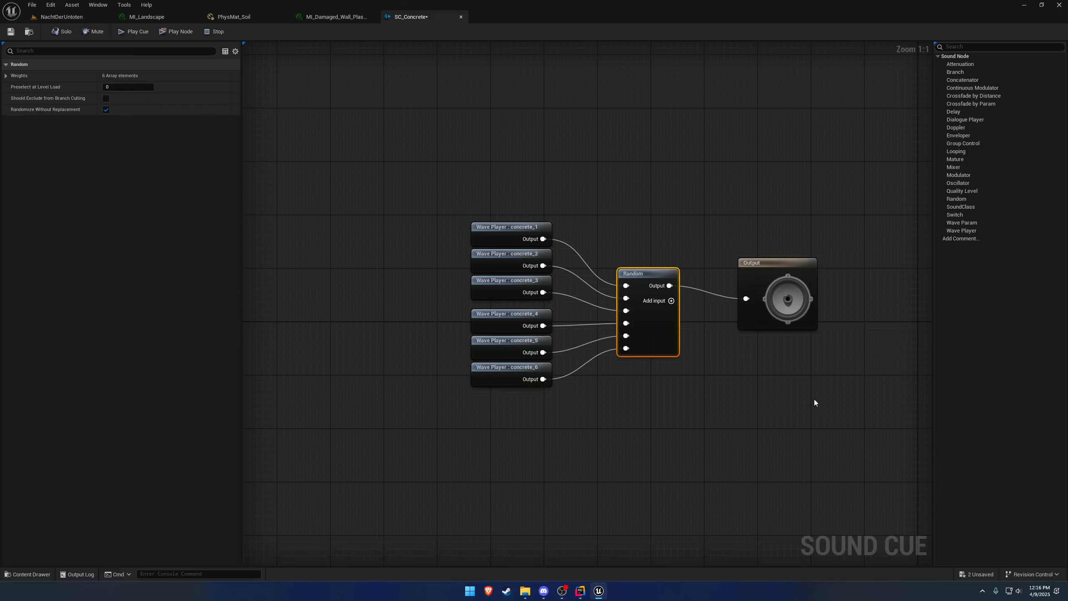
drag(810, 398, 736, 231)
click(10, 31)
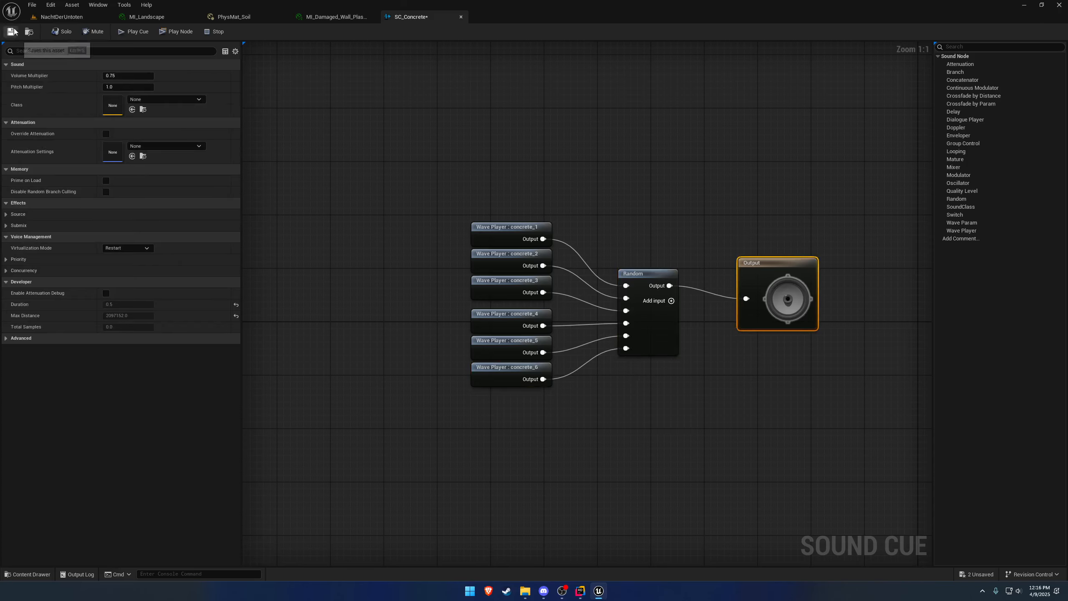
- Set the impact sound of PhysMat_Soil's footstep effect to SC_Concrete and save the physical material
click(234, 16)
click(482, 271)
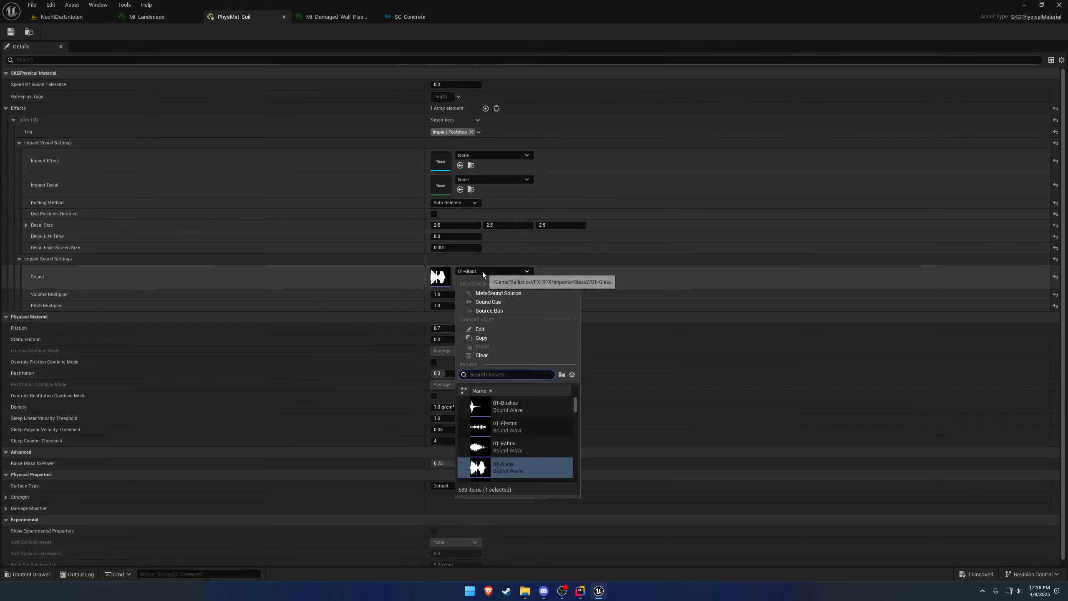
text(sc_)
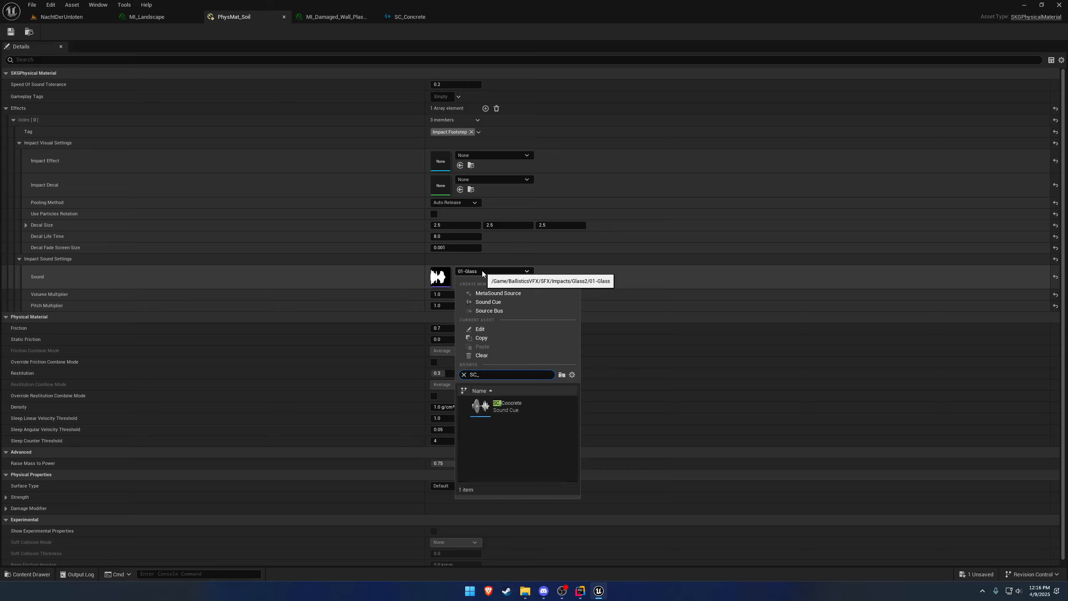
click(528, 403)
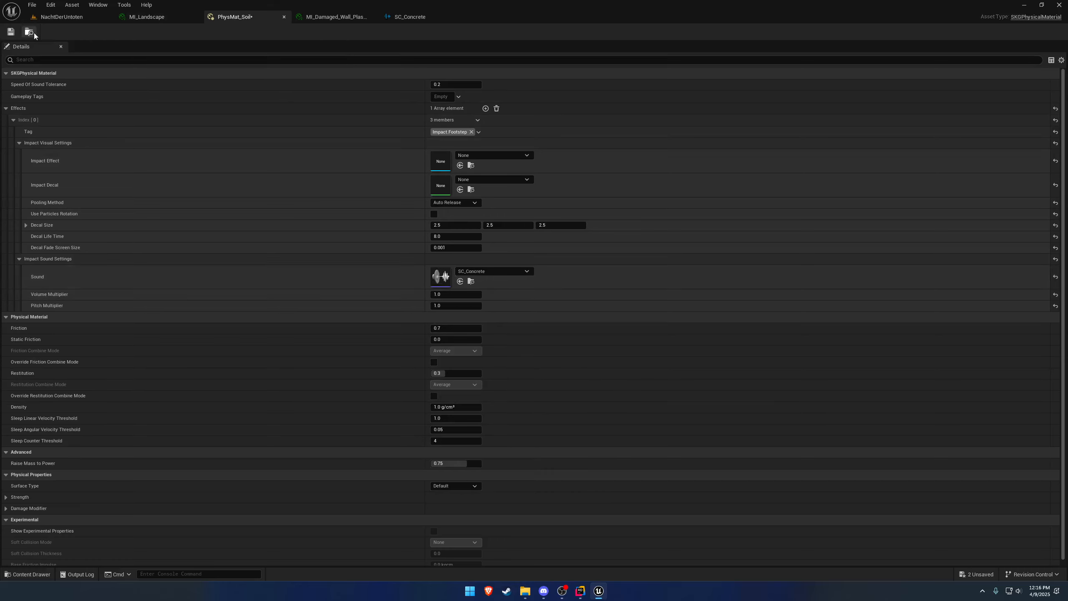
click(10, 32)
- Preview the SC_Concrete cue several times to hear the random concrete footsteps
click(410, 16)
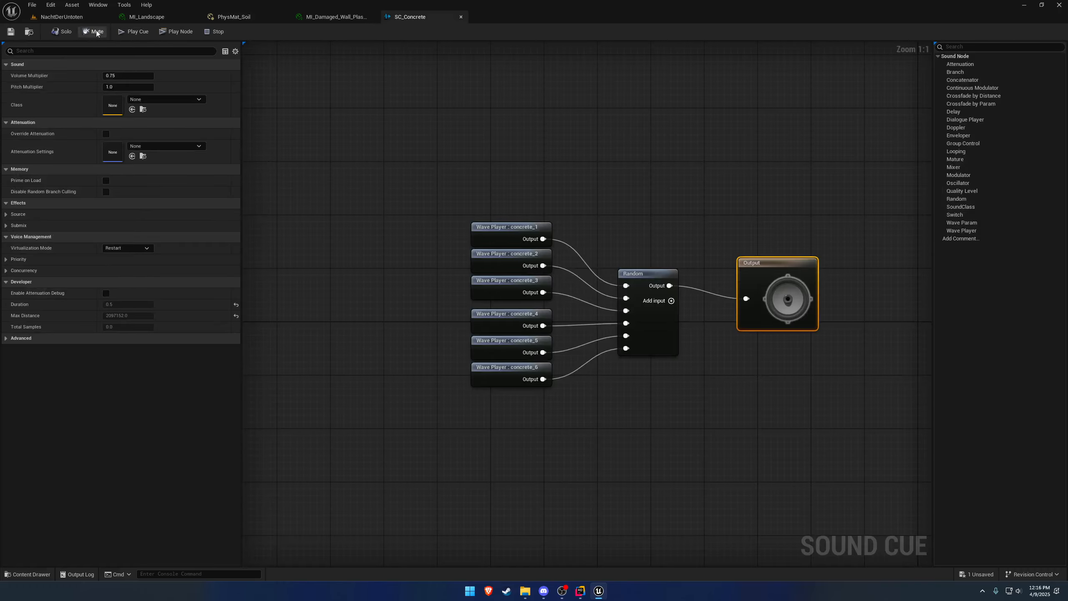
click(123, 34)
click(127, 32)
click(120, 30)
- Play-test the NachtDerUntoten level by walking into the building to hear the footsteps, and end the session
click(62, 17)
click(208, 33)
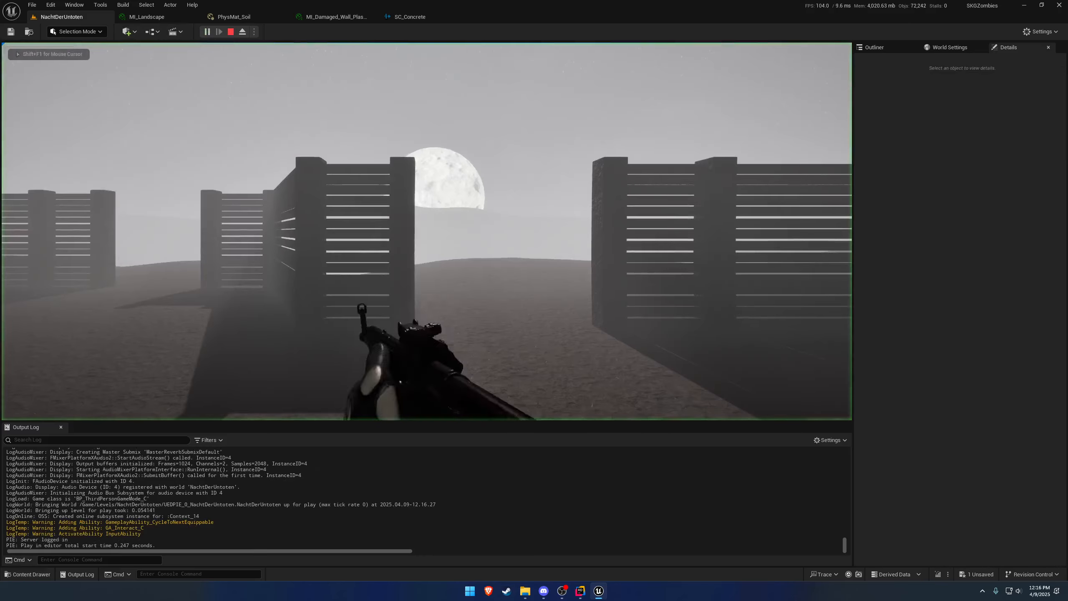
key(w)
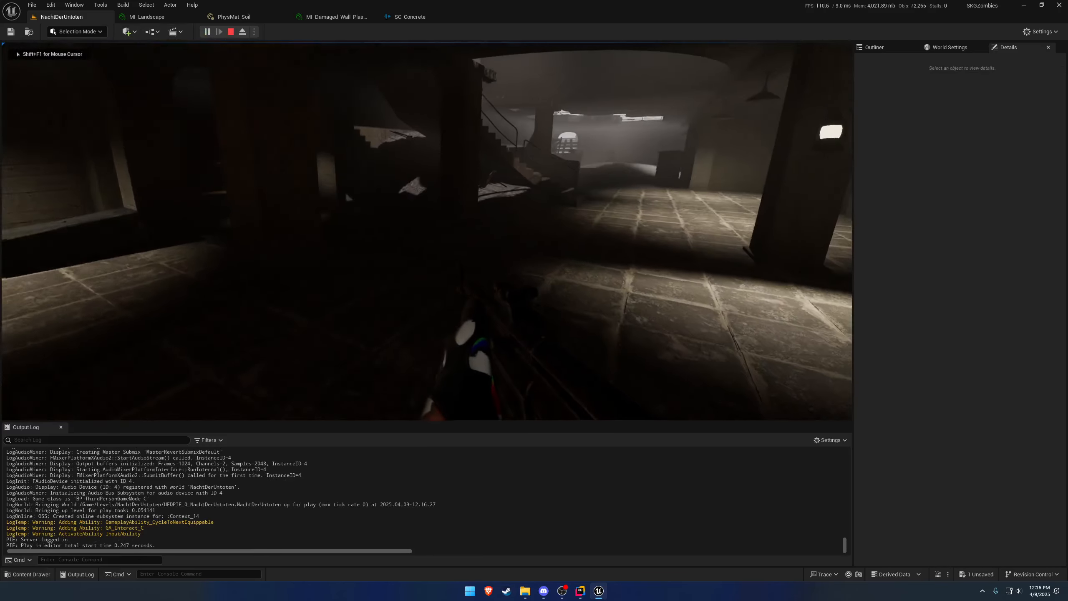
key(Escape)
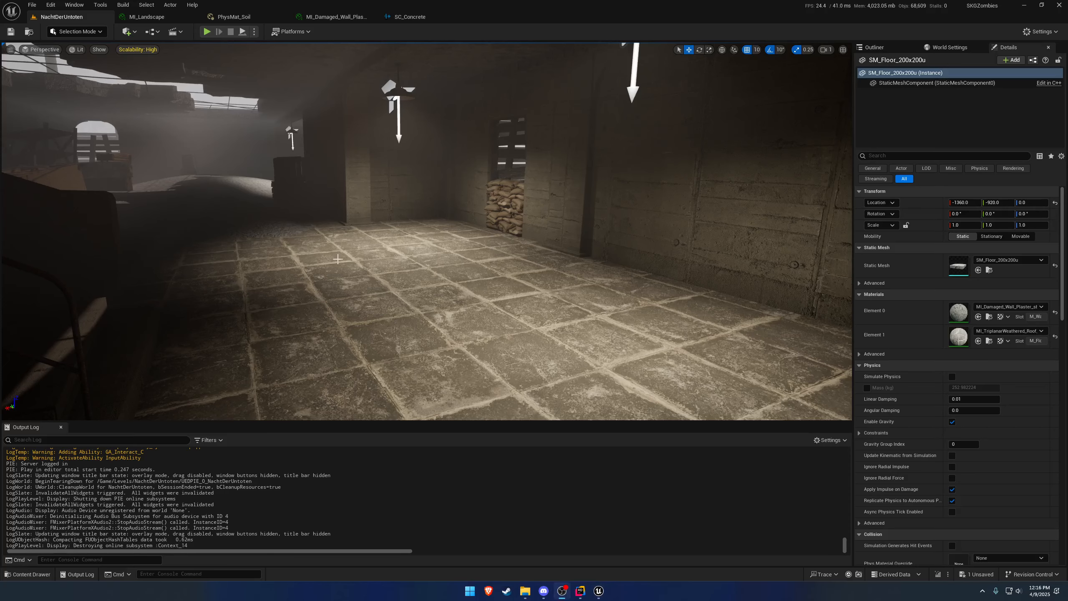
- Close the SC_Concrete and damaged wall plaster material instance editors
click(423, 17)
click(462, 17)
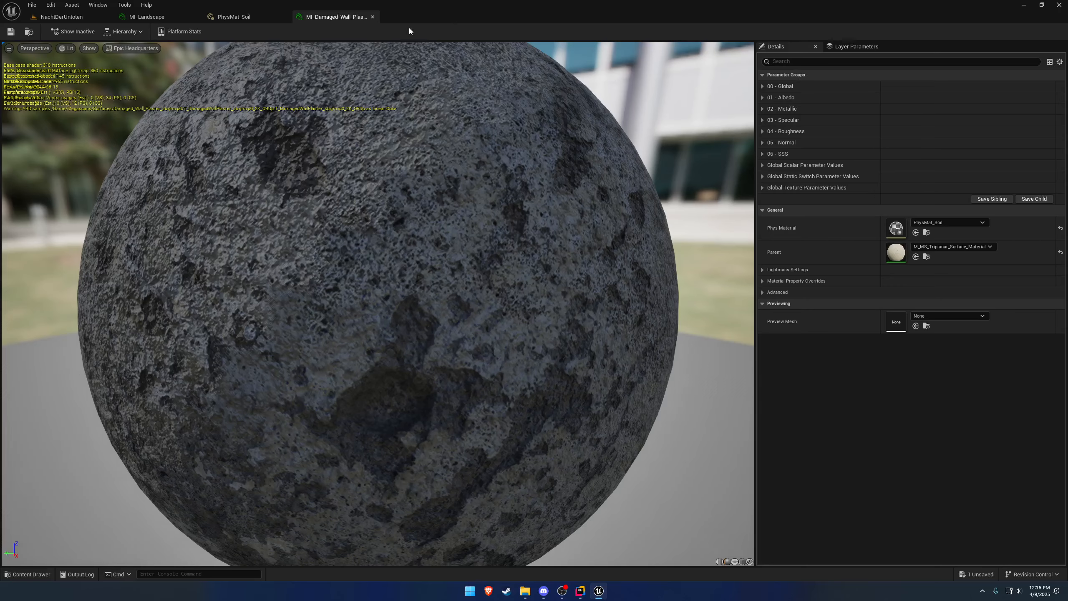
click(373, 16)
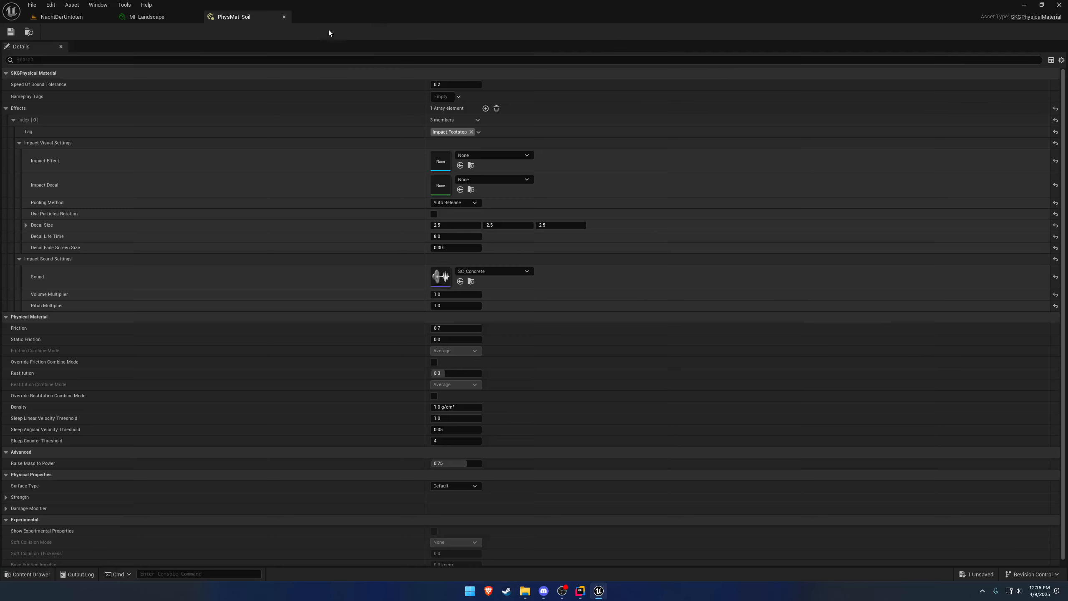
- Create a folder named Attinuations in the SKGZombies Assets Sounds folder
click(472, 281)
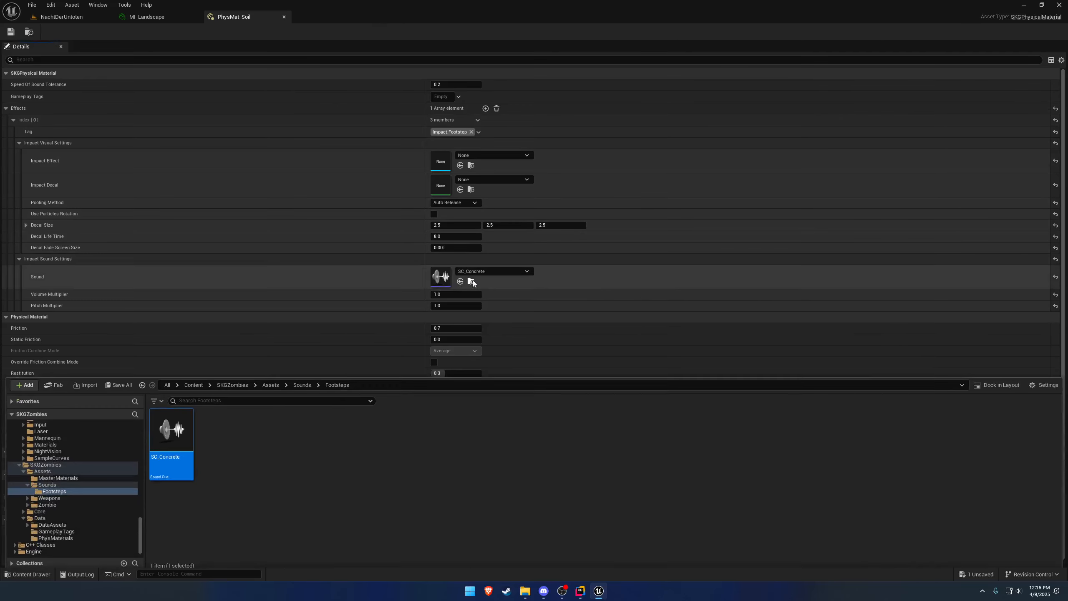
click(300, 383)
right_click(291, 439)
click(353, 153)
text(Attinuations)
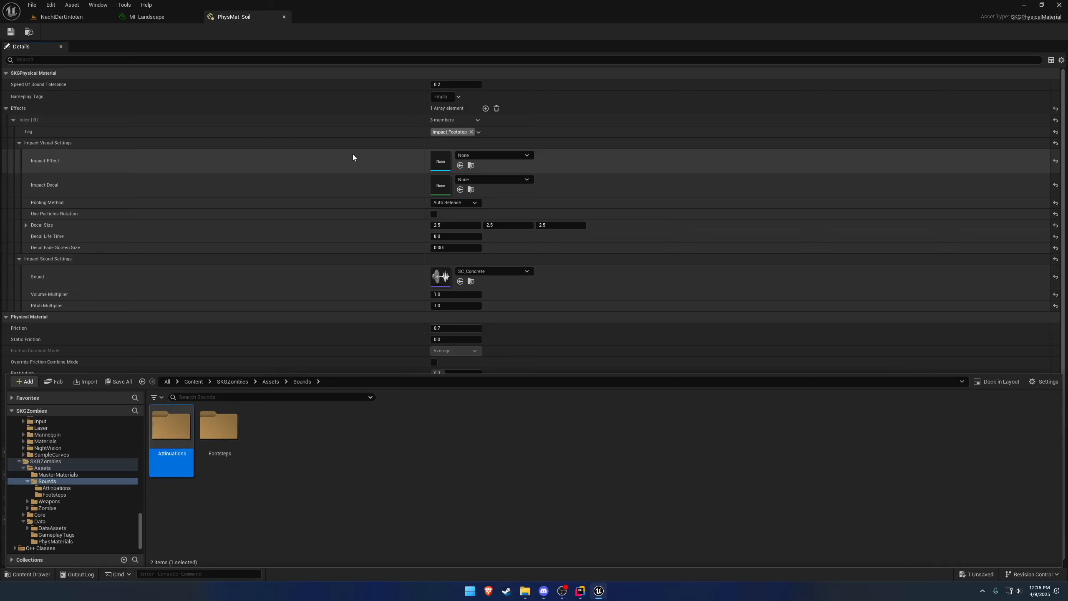
- Reopen the SC_Concrete cue and rename the Attinuations folder as Attenuations
double_click(441, 276)
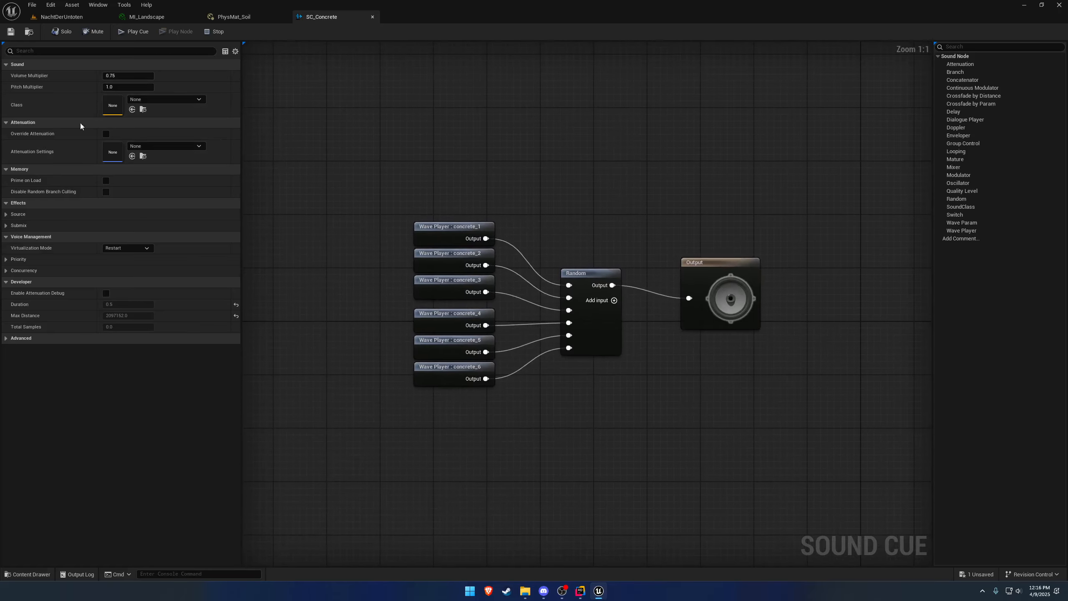
key(ctrl+space)
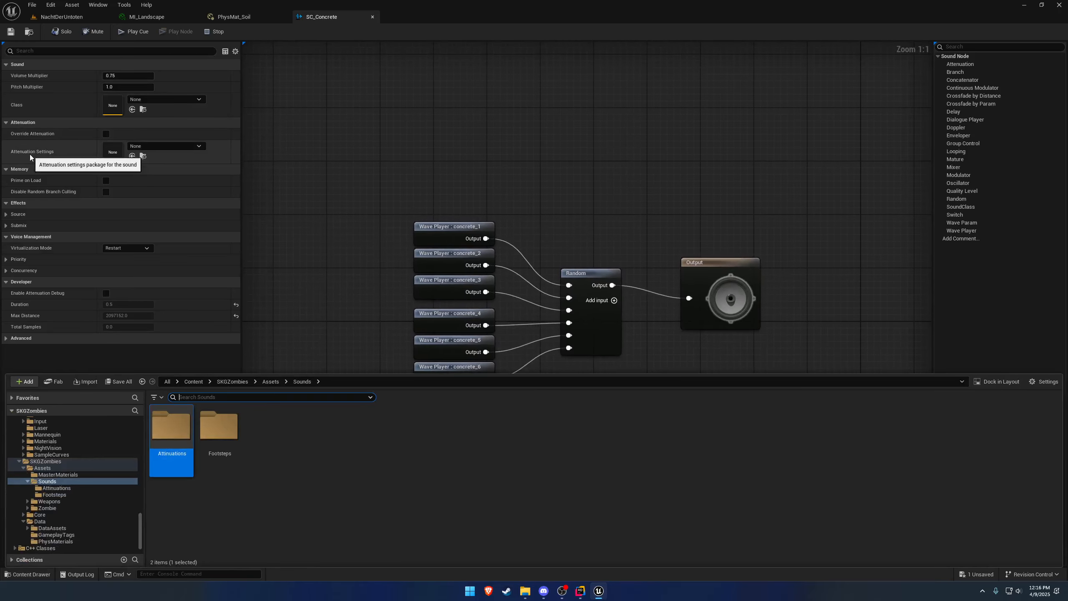
click(168, 452)
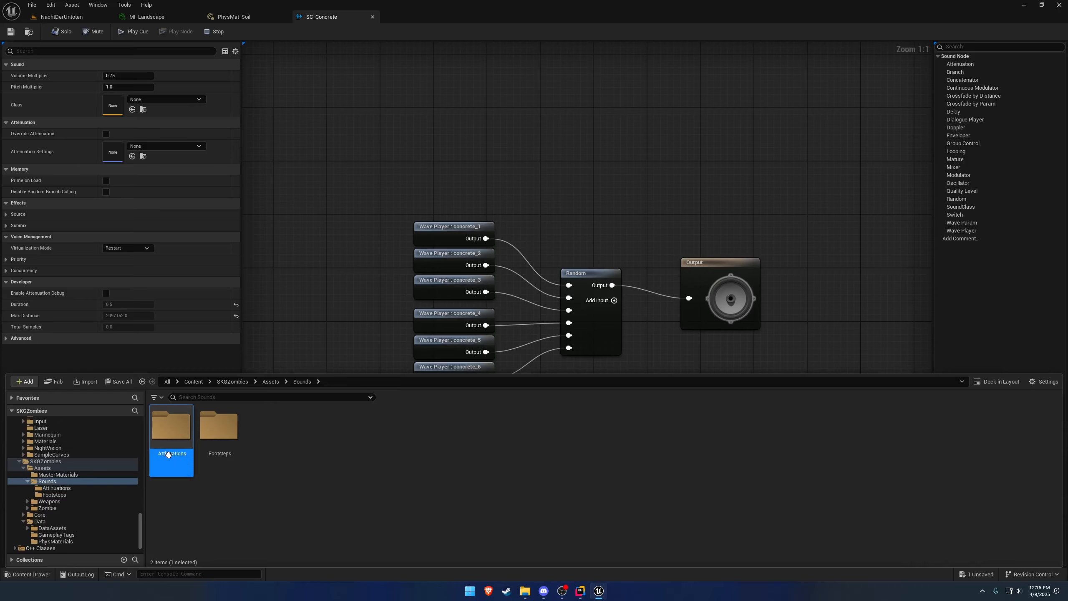
drag(167, 453, 455, 454)
key(BackSpace)
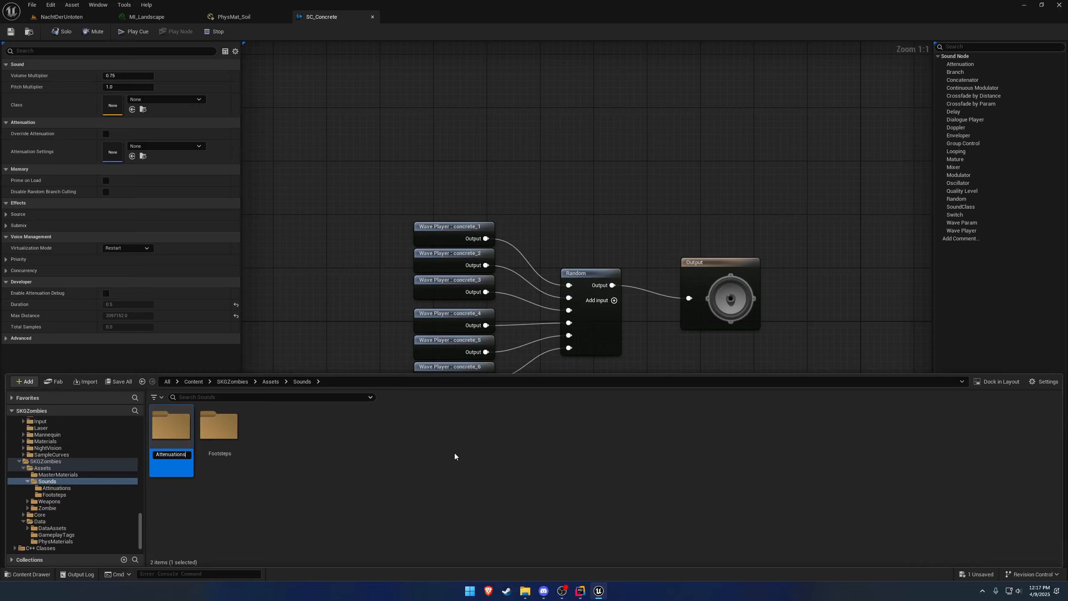
key(Return)
- Create a Sound Attenuation asset named SA_Footstep in the Attenuations folder
double_click(174, 432)
right_click(274, 455)
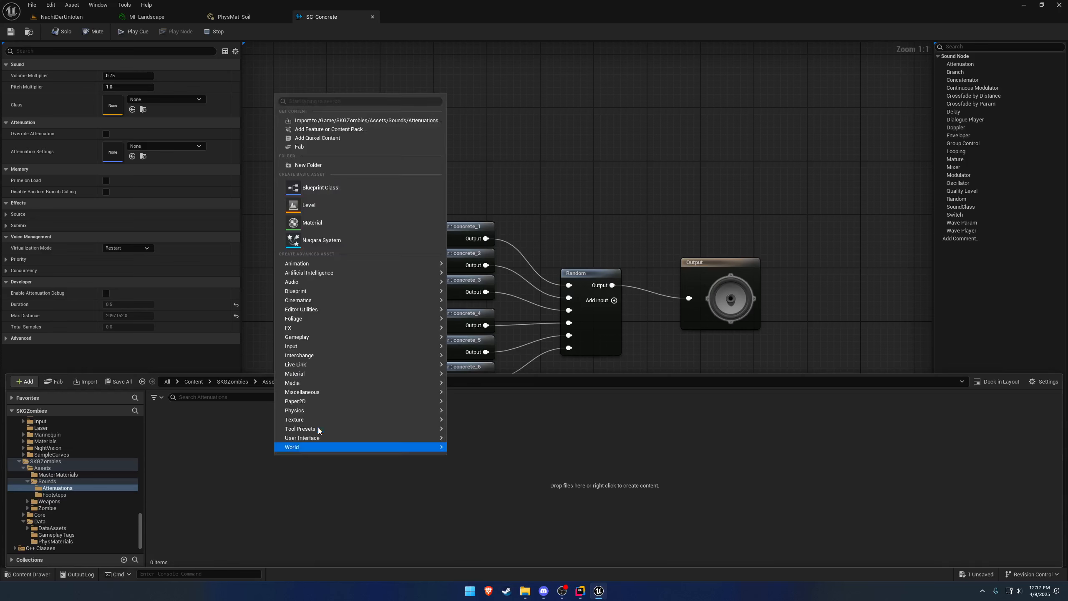
mouse_move(349, 285)
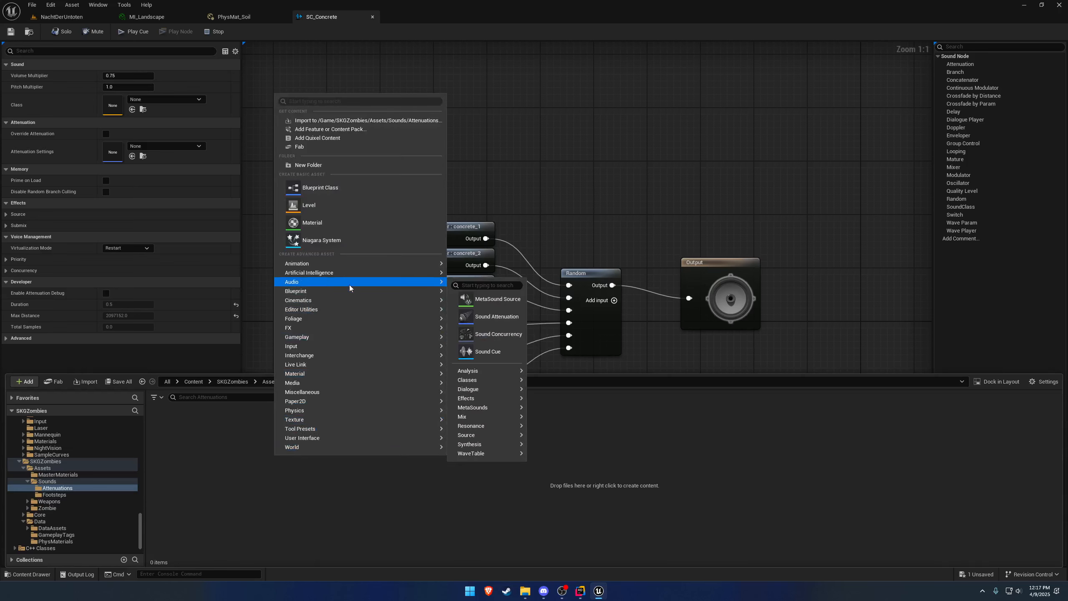
click(492, 316)
text(SA_Footstep)
key(Return)
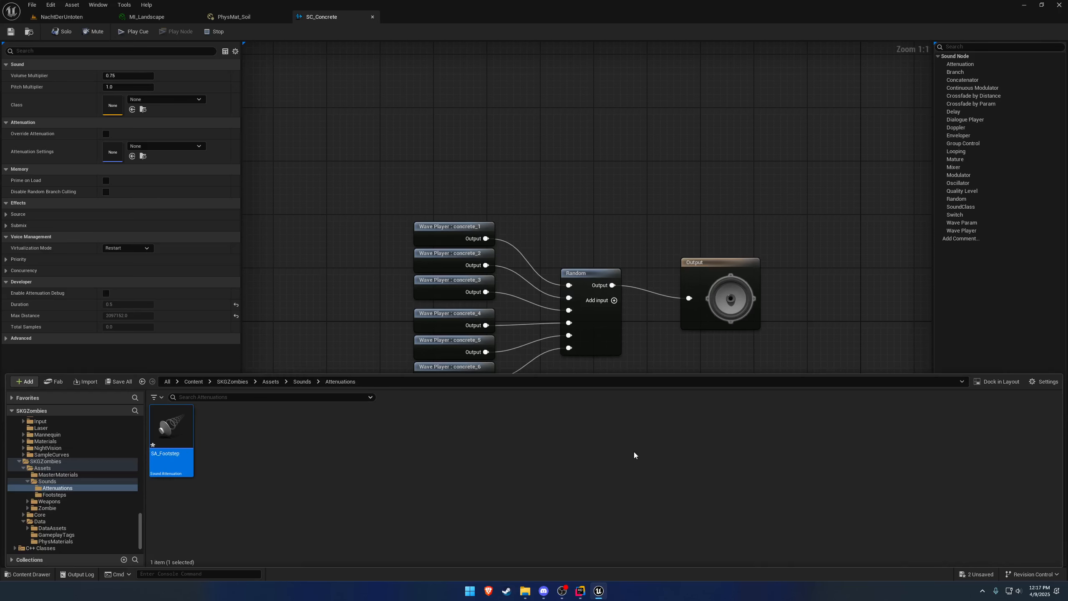
- Open SA_Footstep in its own editor and assign it as the attenuation settings of SC_Concrete
double_click(175, 453)
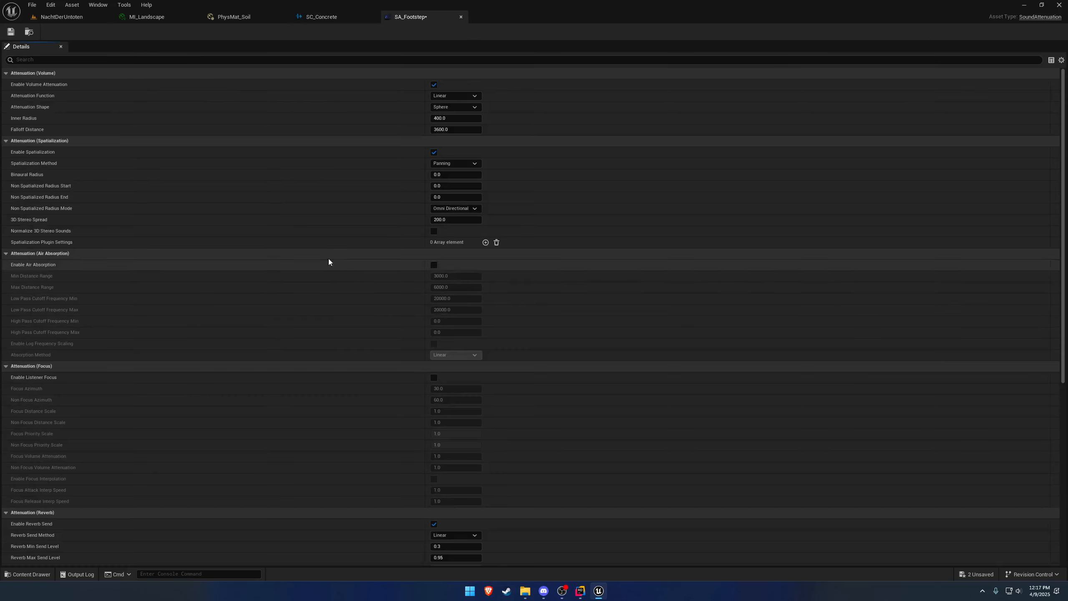
click(327, 16)
click(132, 156)
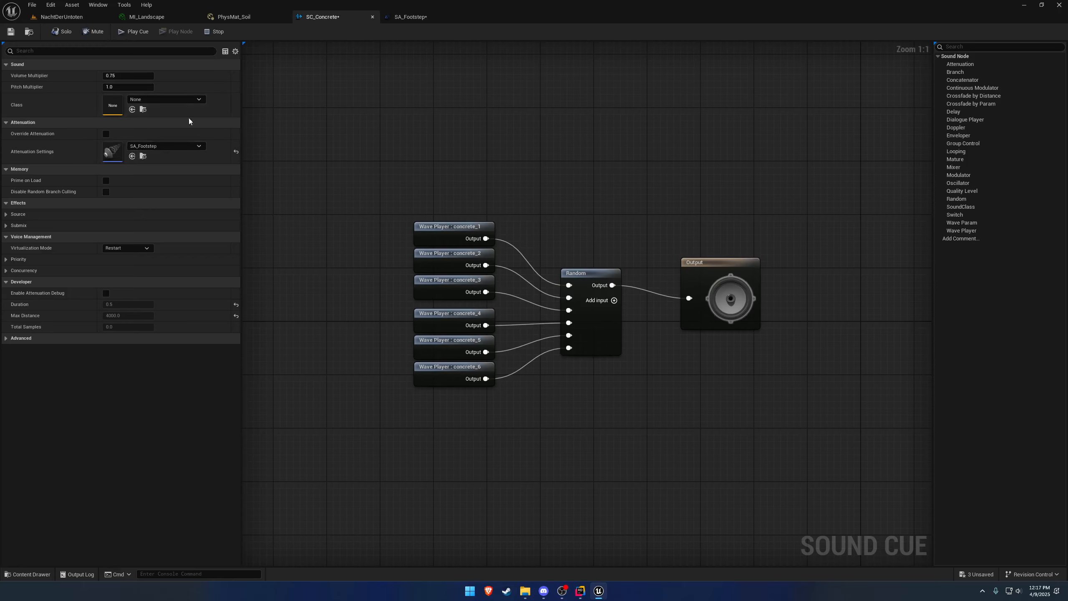
- Save the SC_Concrete cue and bring up the SA_Footstep attenuation settings
click(12, 33)
click(410, 16)
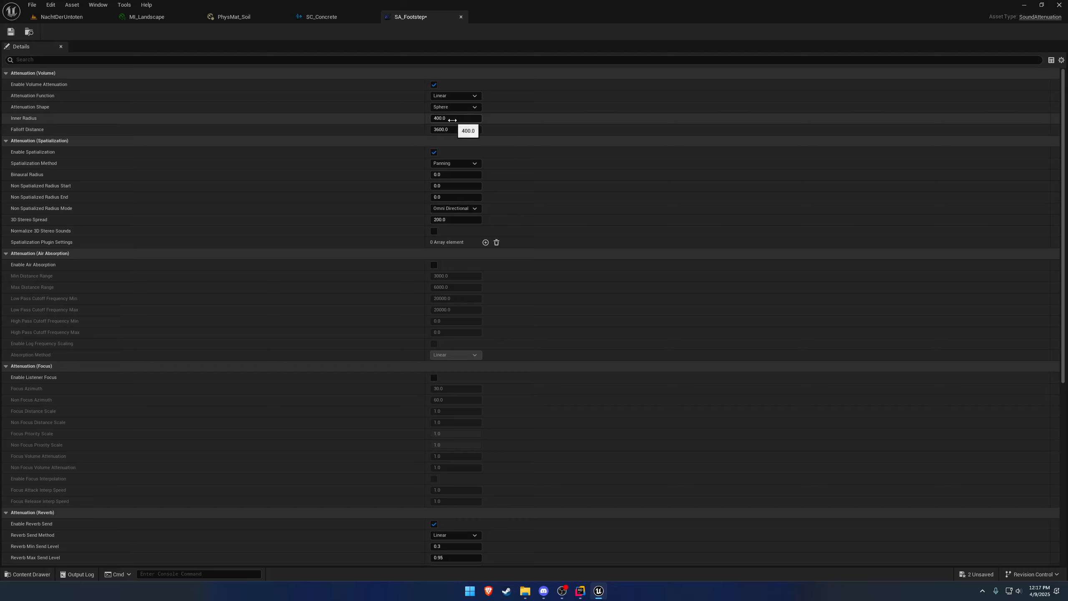
- In the NachtDerUntoten level, duplicate an existing lantern and place the copy outside on the open ground near the wooden fences
click(75, 17)
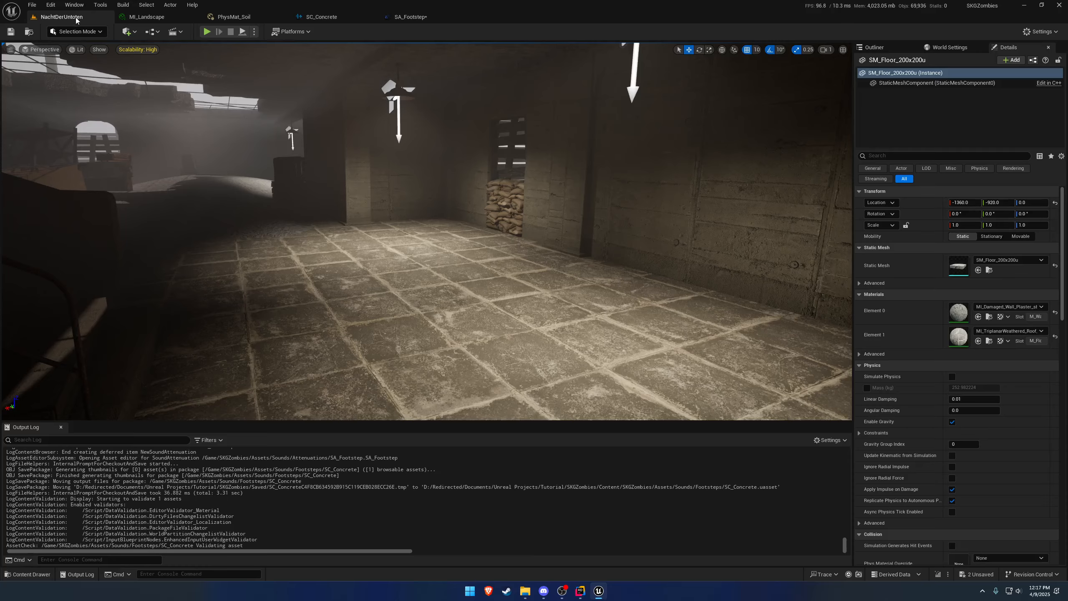
right_drag(381, 163, 660, 218)
key(w)
key(w)
key(w)
click(413, 191)
right_drag(413, 190, 185, 210)
key(s)
alt+shift+drag(527, 249, 294, 213)
key(e)
right_drag(527, 251, 492, 290)
- Set the position grid snap to 100 and duplicate the lantern 400 units away along the X axis
click(756, 49)
click(774, 110)
key(s)
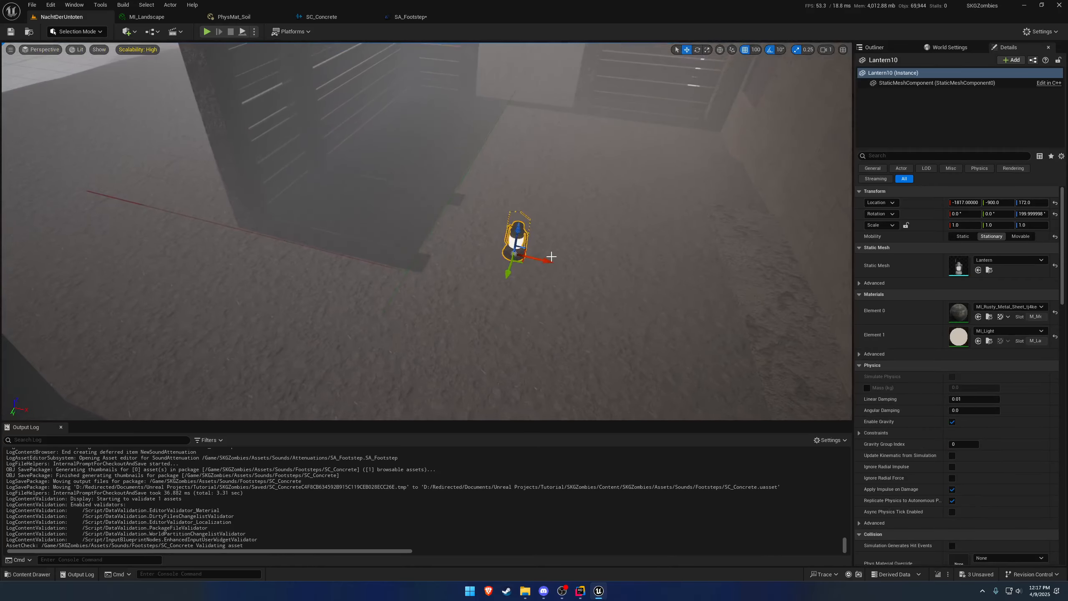
alt+drag(542, 261, 282, 200)
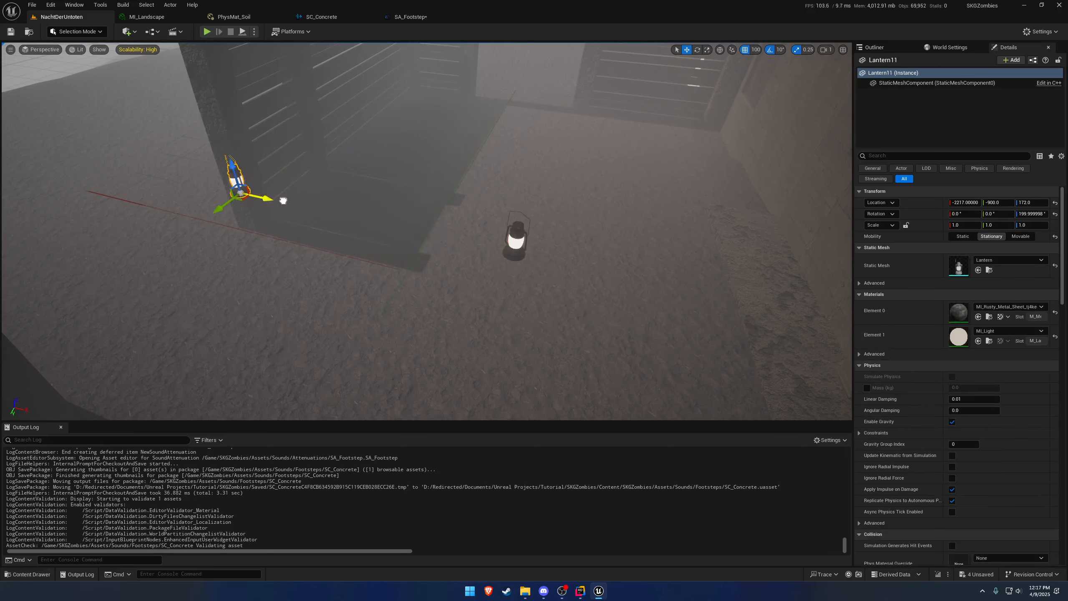
key(q)
key(a)
mouse_move(328, 198)
right_down()
mouse_move(378, 143)
mouse_move(327, 198)
right_up()
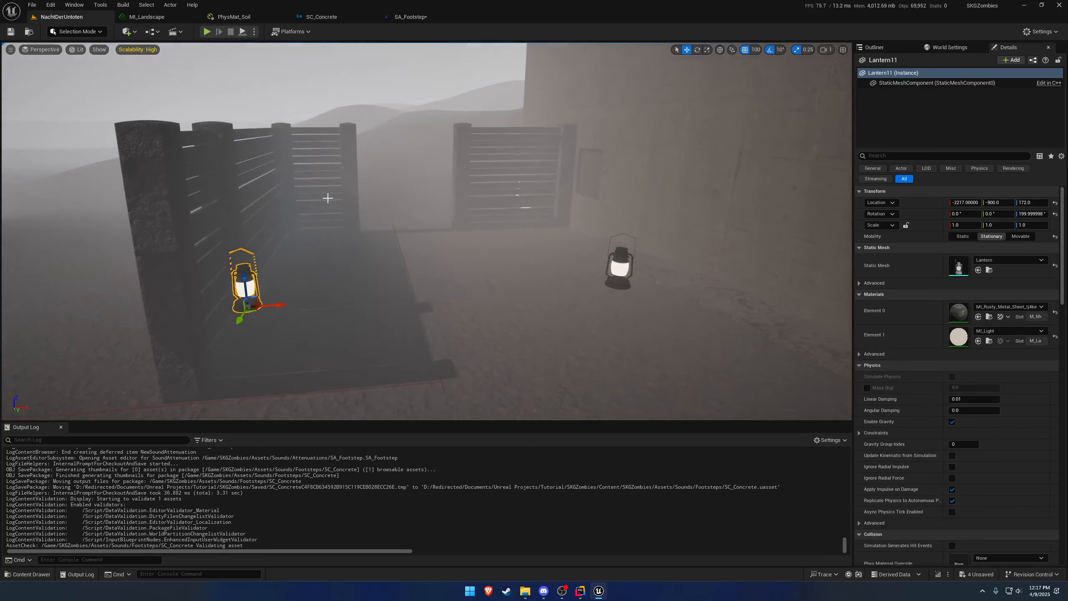
- Preview the SC_Concrete sound cue to hear a footstep sound
click(421, 17)
click(332, 16)
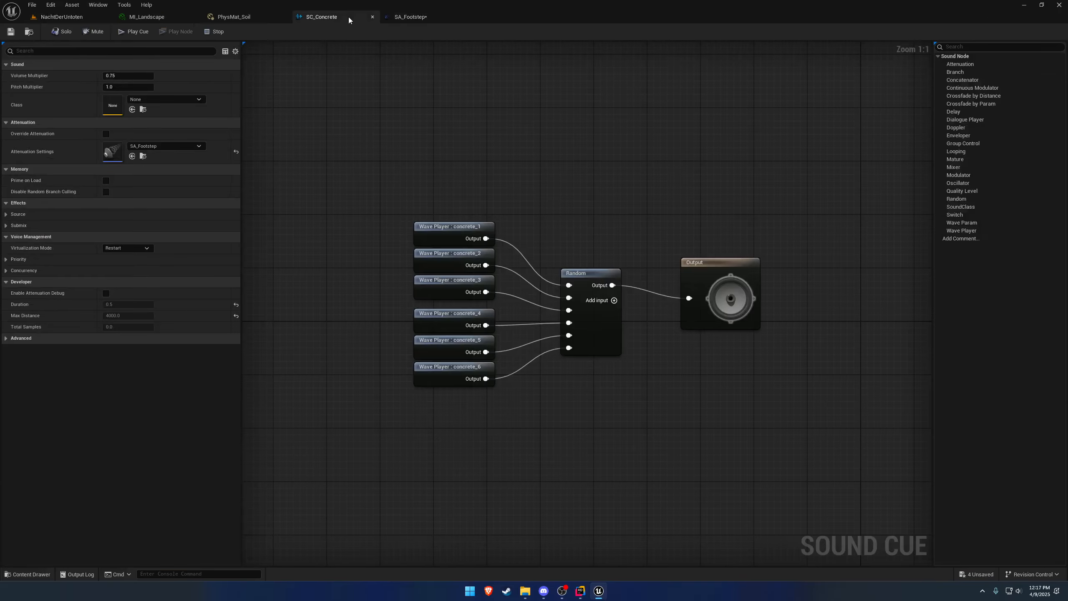
click(139, 33)
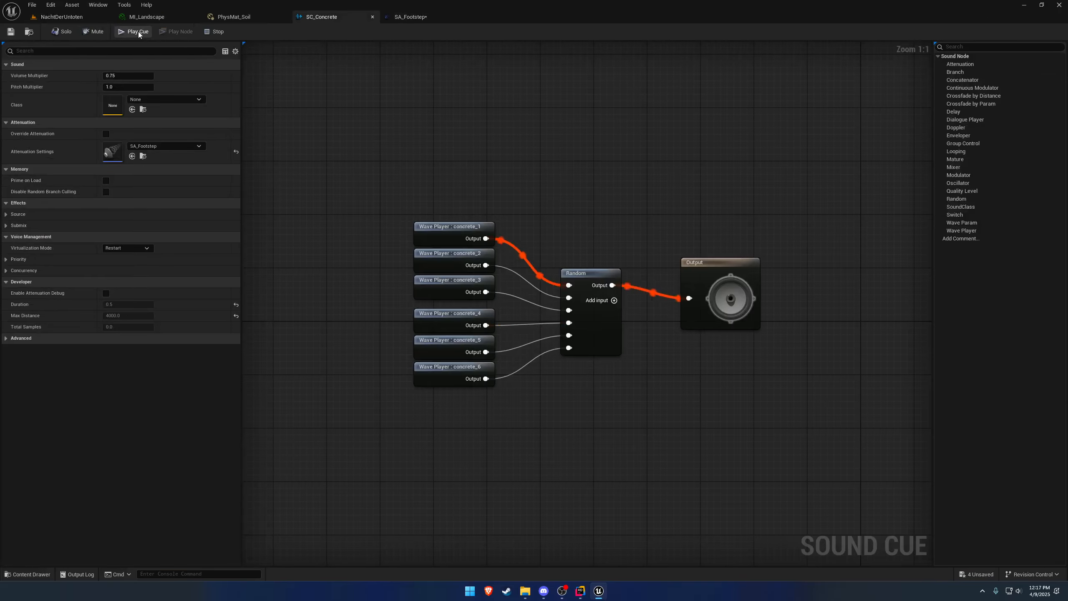
- Move the second lantern along X to 100, 200 and finally 300 units from the first lantern
click(63, 17)
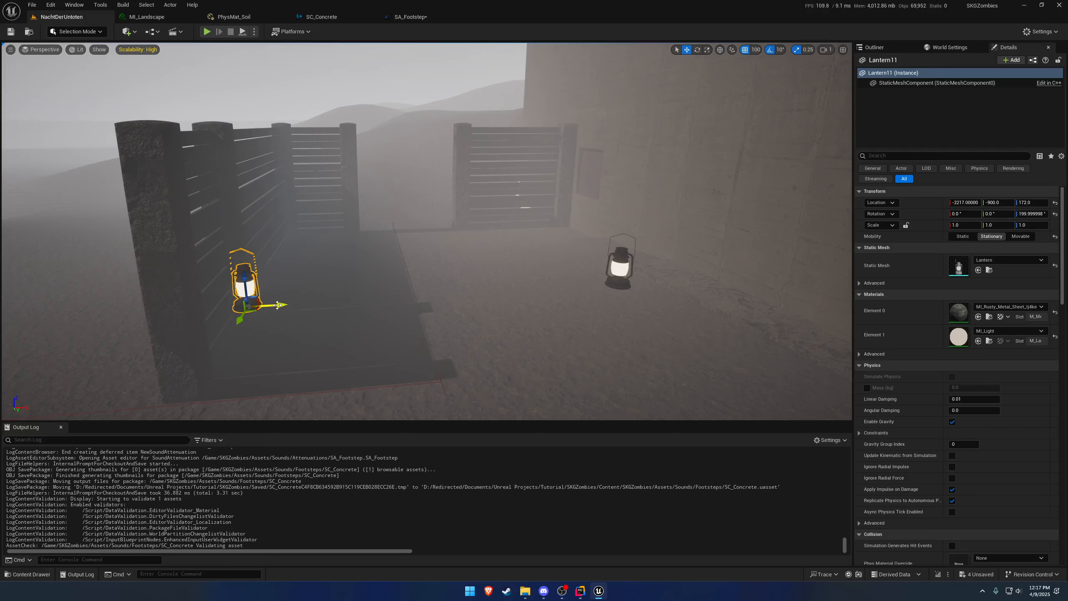
drag(277, 304, 546, 291)
mouse_move(547, 290)
right_down()
mouse_move(463, 290)
mouse_move(539, 291)
right_up()
right_drag(475, 276, 509, 288)
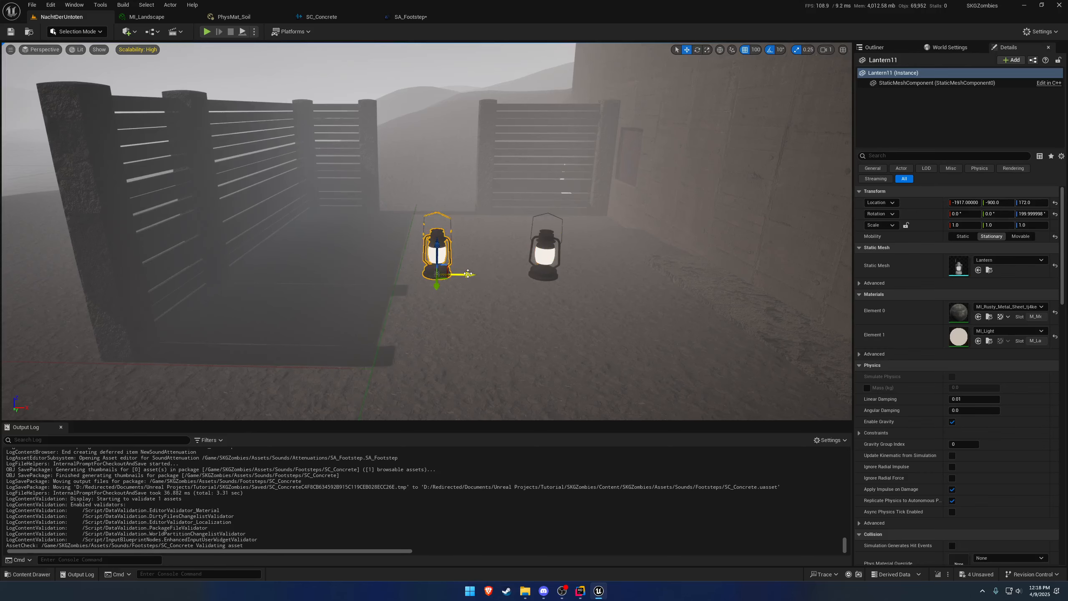
right_drag(475, 283, 437, 283)
drag(568, 278, 509, 270)
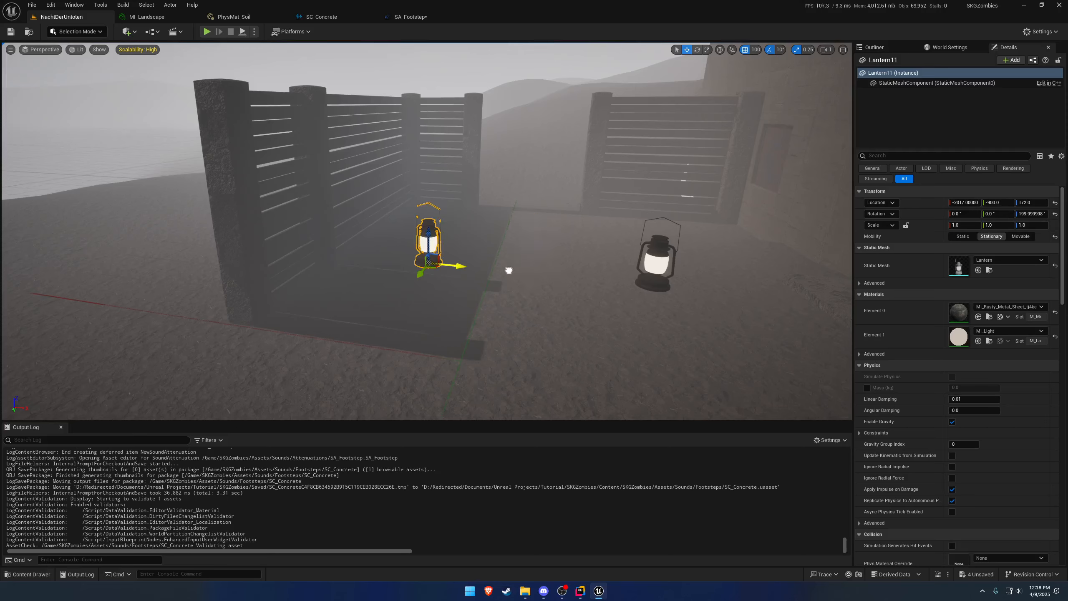
drag(434, 264, 389, 258)
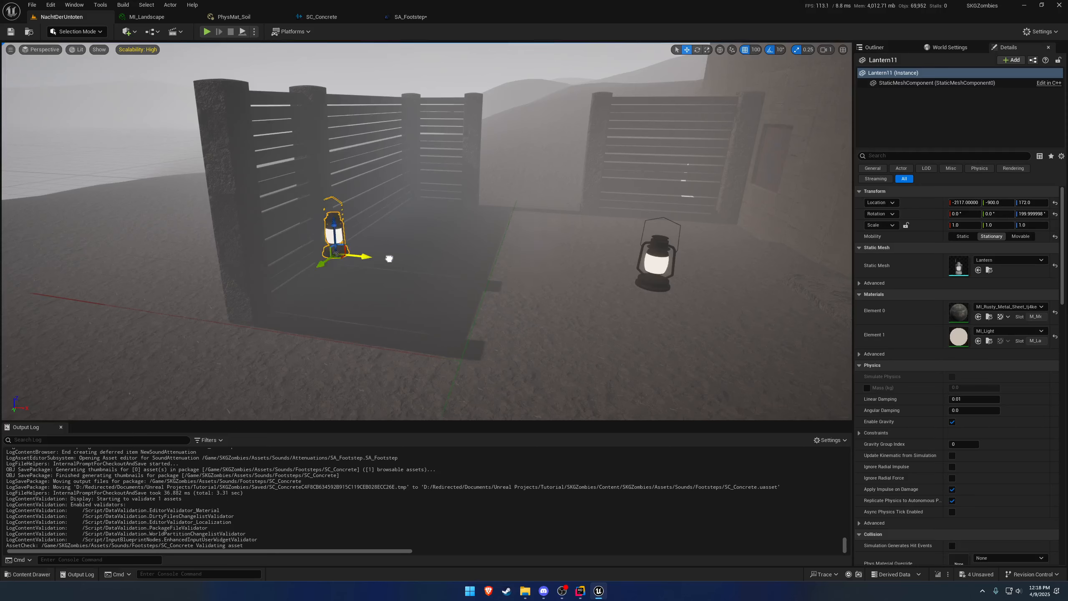
- Set SA_Footstep's inner radius to 100 and falloff distance to 300, and save the asset
click(414, 17)
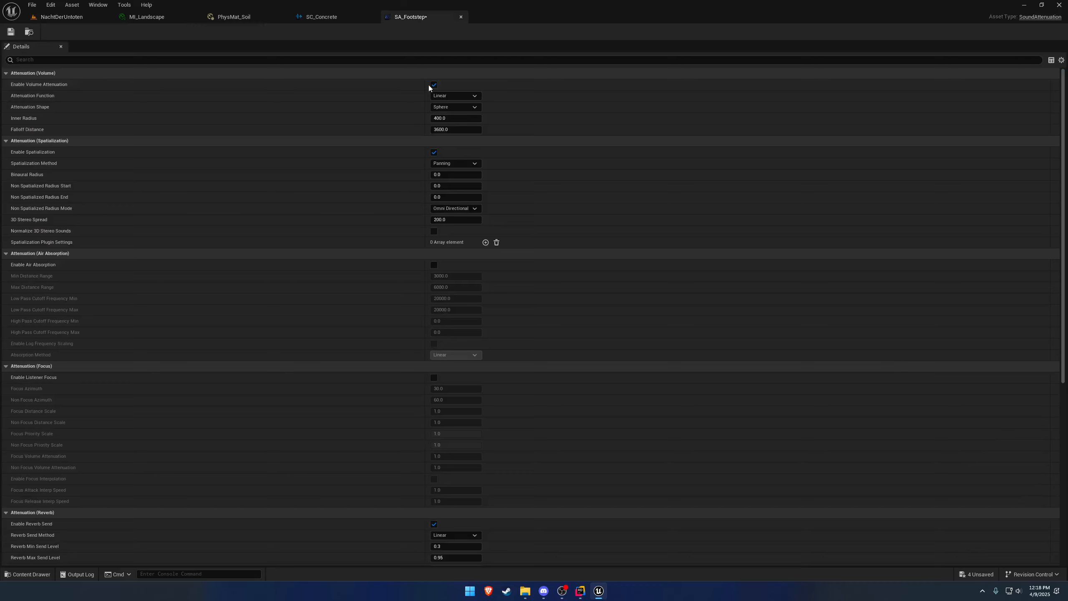
click(461, 119)
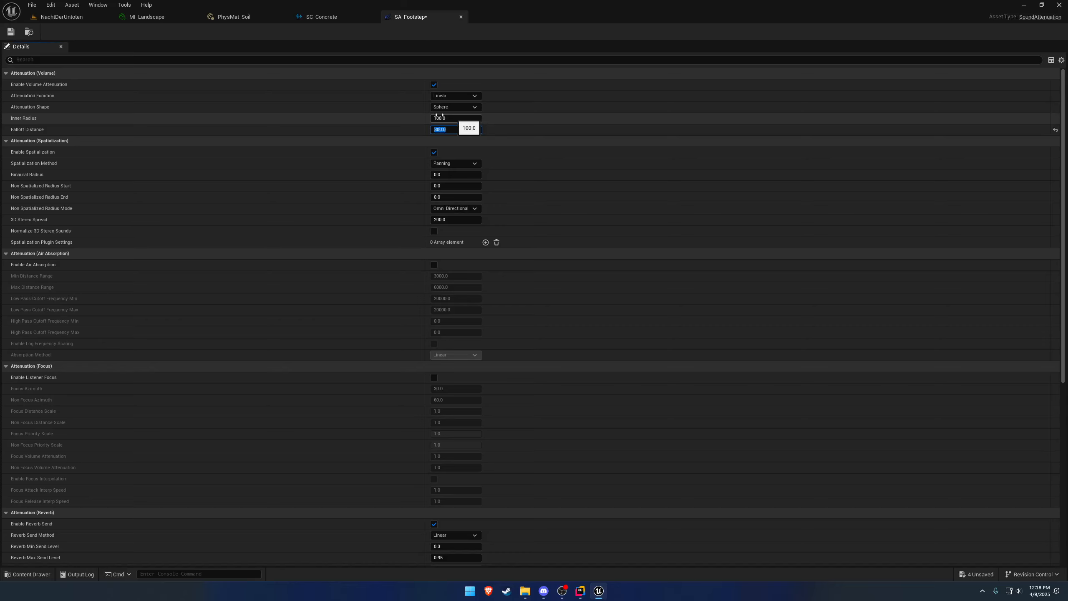
click(10, 32)
- Playtest the level, walking across the tiled floor to listen to the footsteps, and stop the session
click(63, 16)
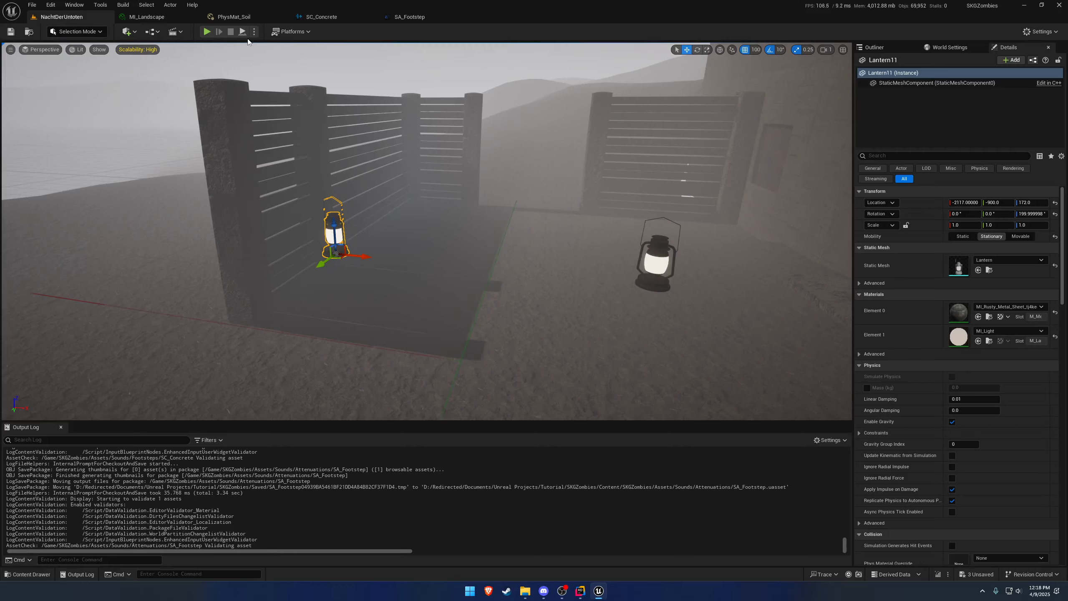
click(206, 32)
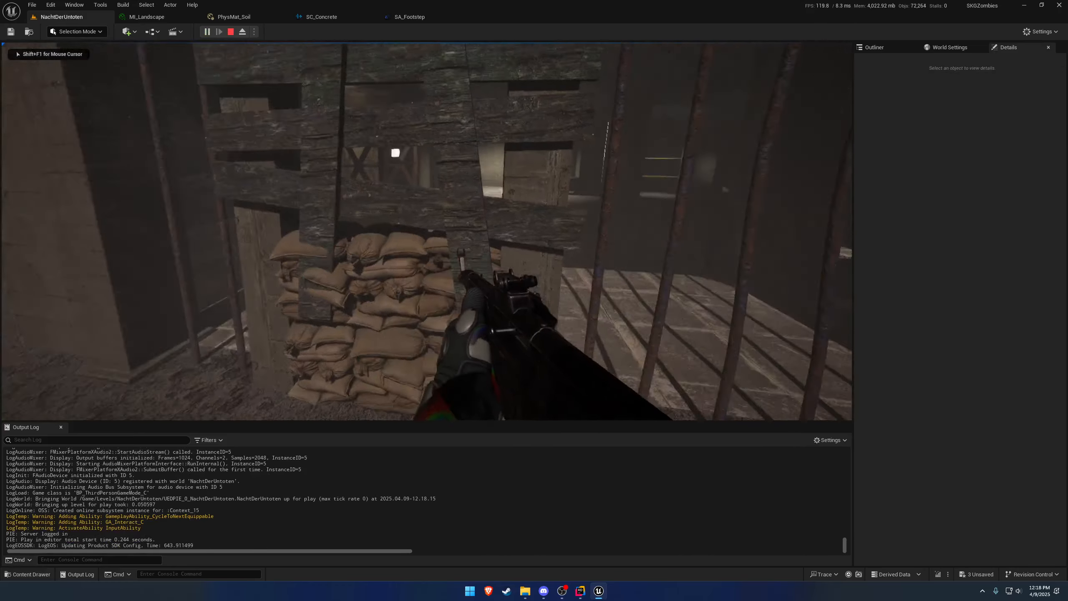
key(w)
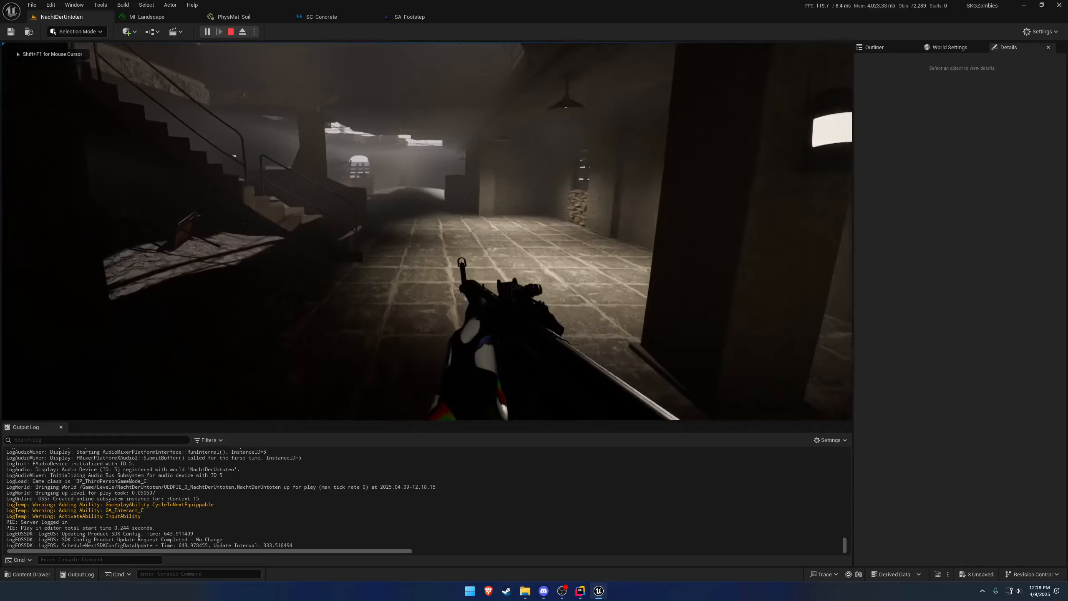
key(Escape)
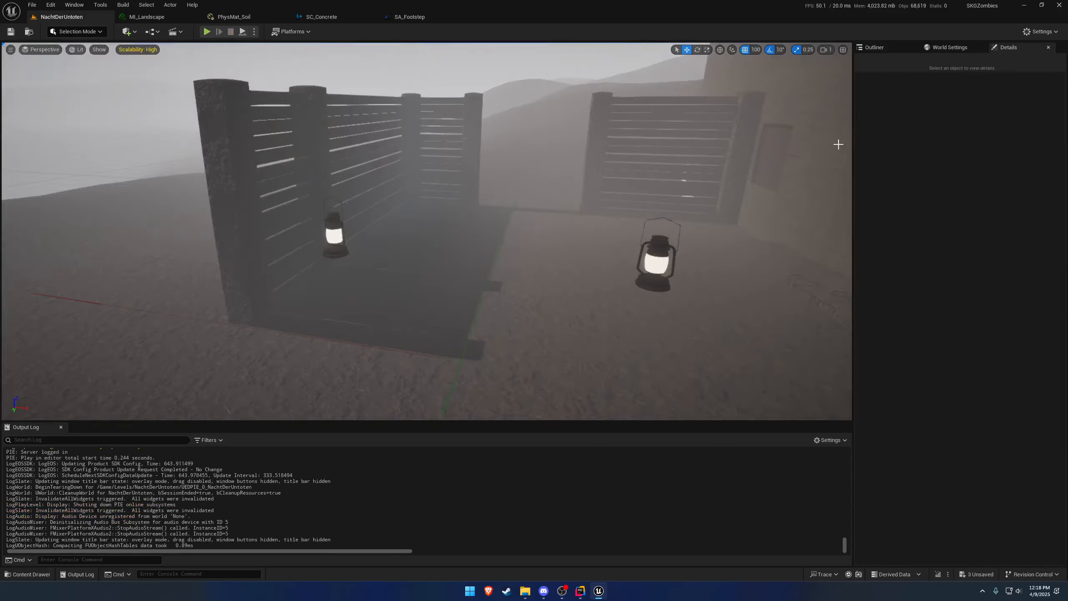
- Set SA_Footstep's inner radius to 10 and falloff distance to 100, and save the asset
click(420, 17)
click(456, 119)
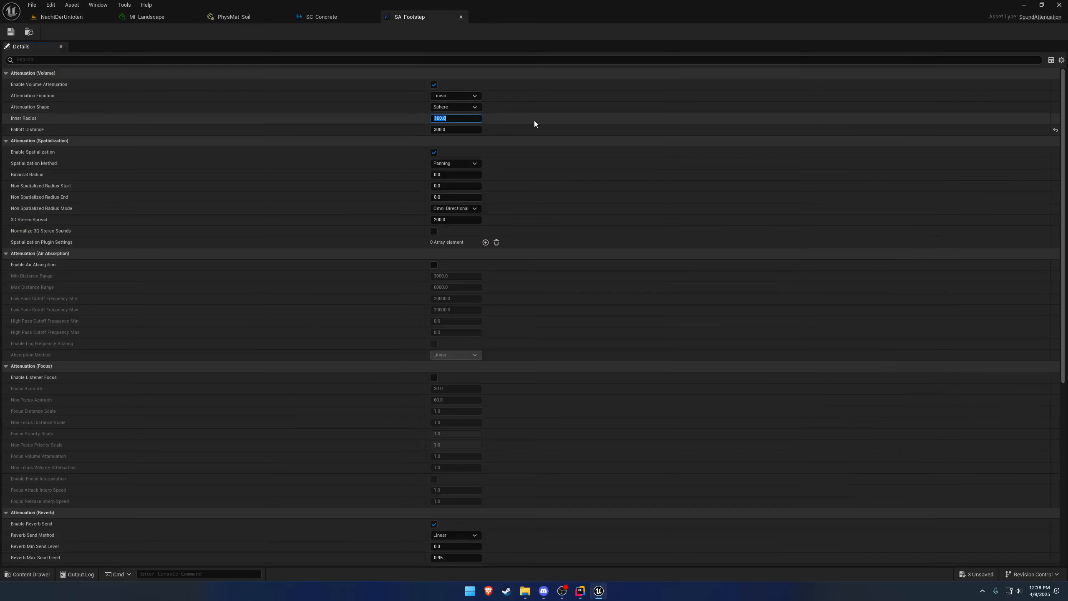
text(10)
key(Tab)
text(100)
key(Return)
click(10, 32)
- Playtest the level to judge the footsteps with the 10 inner radius and 100 falloff, and stop the session
click(62, 17)
key(alt+p)
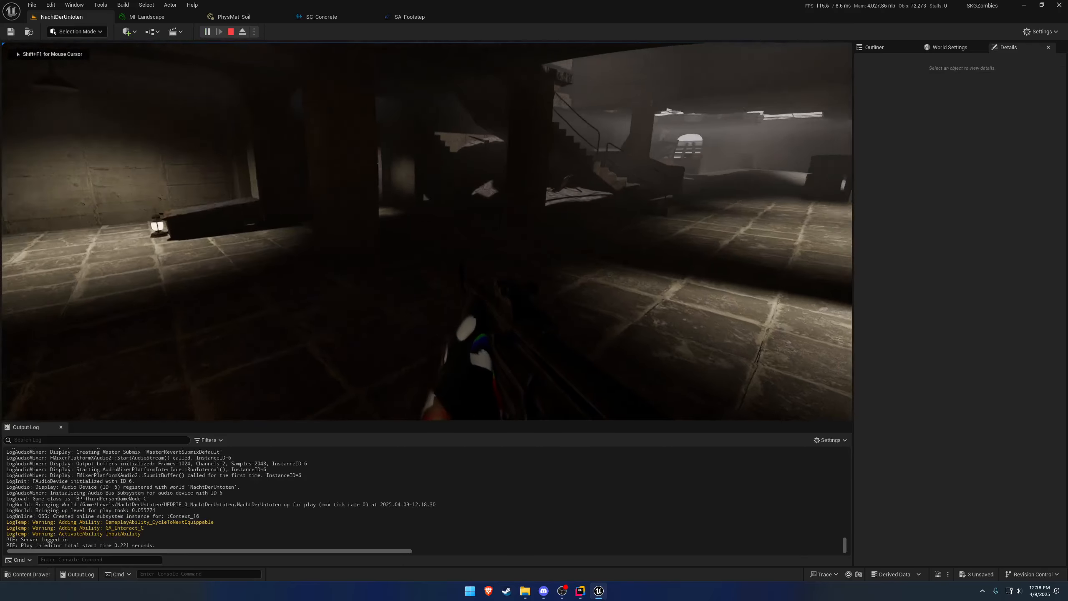
key(Escape)
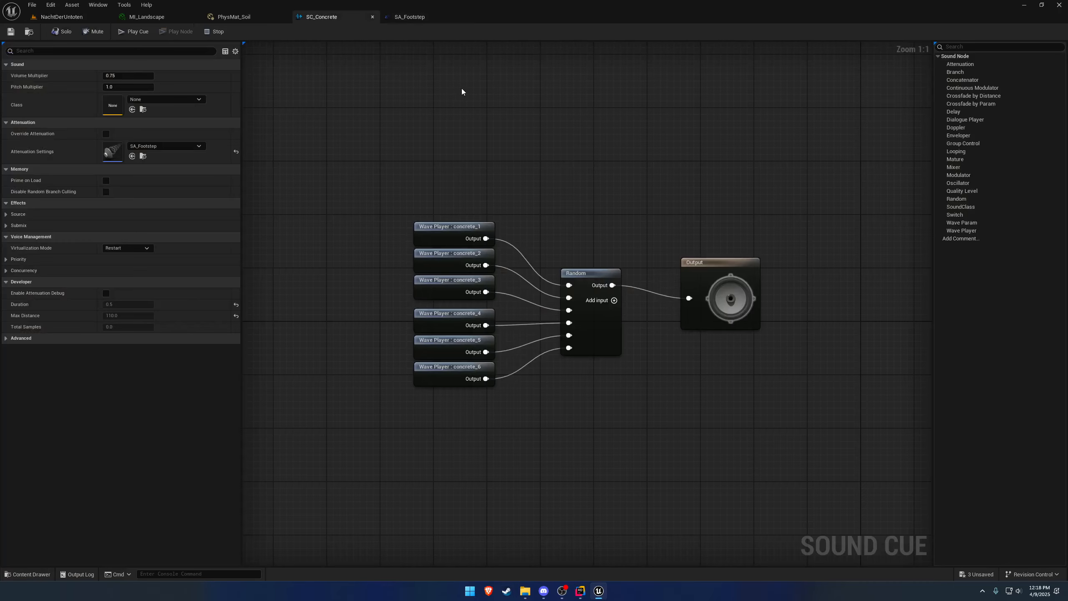
- Set SA_Footstep's falloff distance to 200 and inner radius to 20, and save the asset
click(408, 17)
click(462, 117)
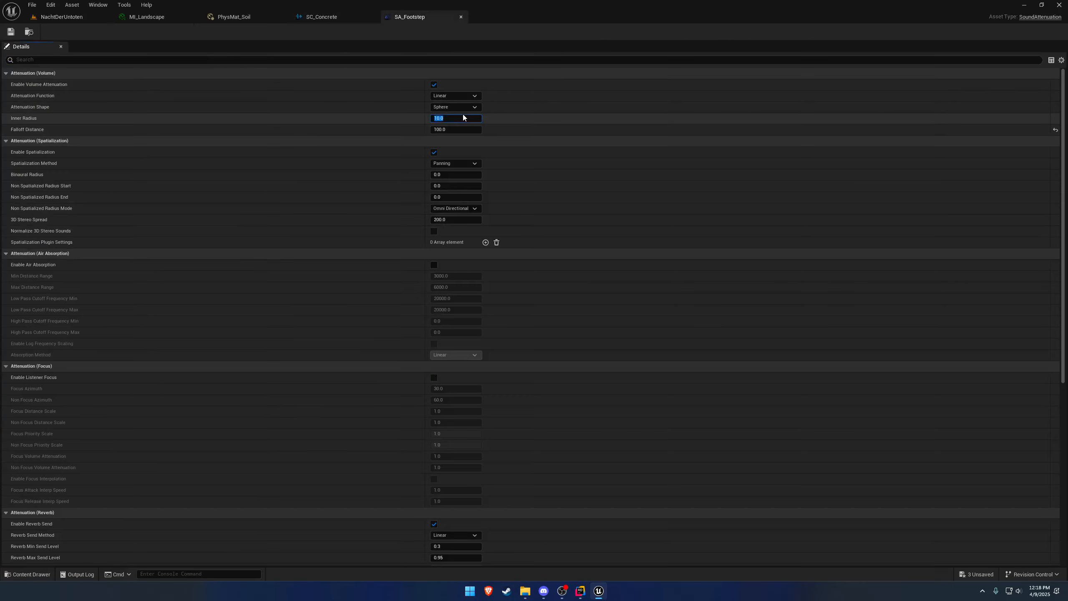
key(Tab)
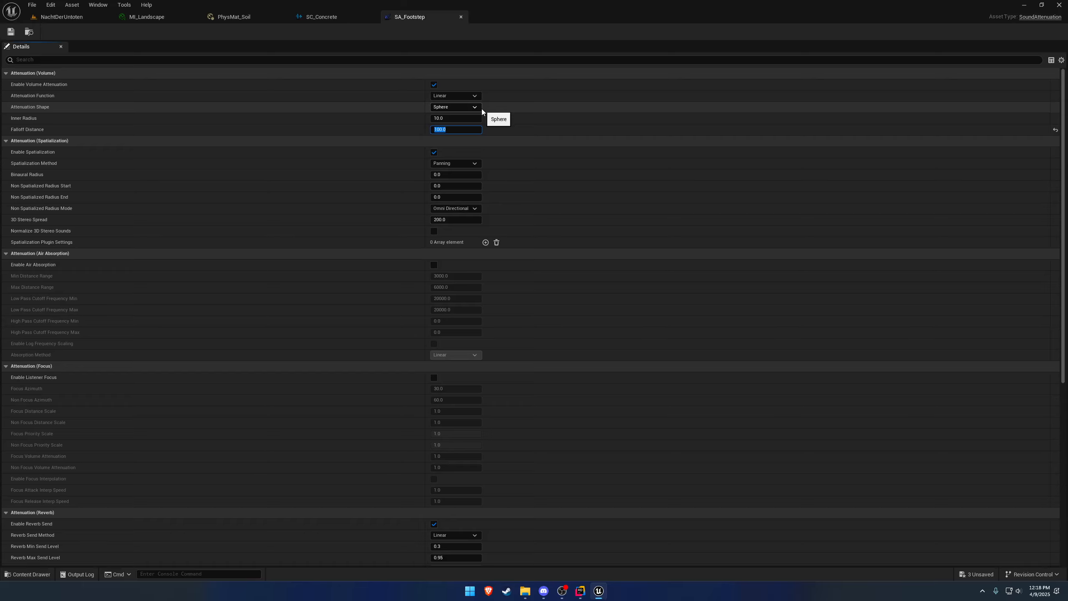
text(200)
key(shift+Tab)
text(20)
click(11, 32)
- Playtest the level, walking through the building to judge the footsteps with the 20 inner radius and 200 falloff
click(76, 14)
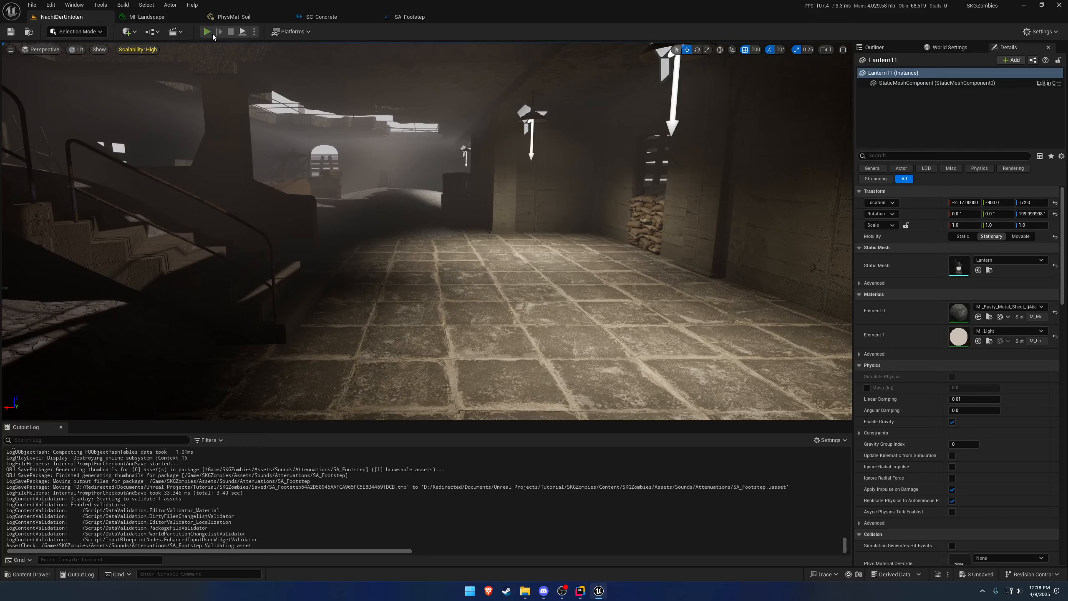
click(212, 33)
key(w)
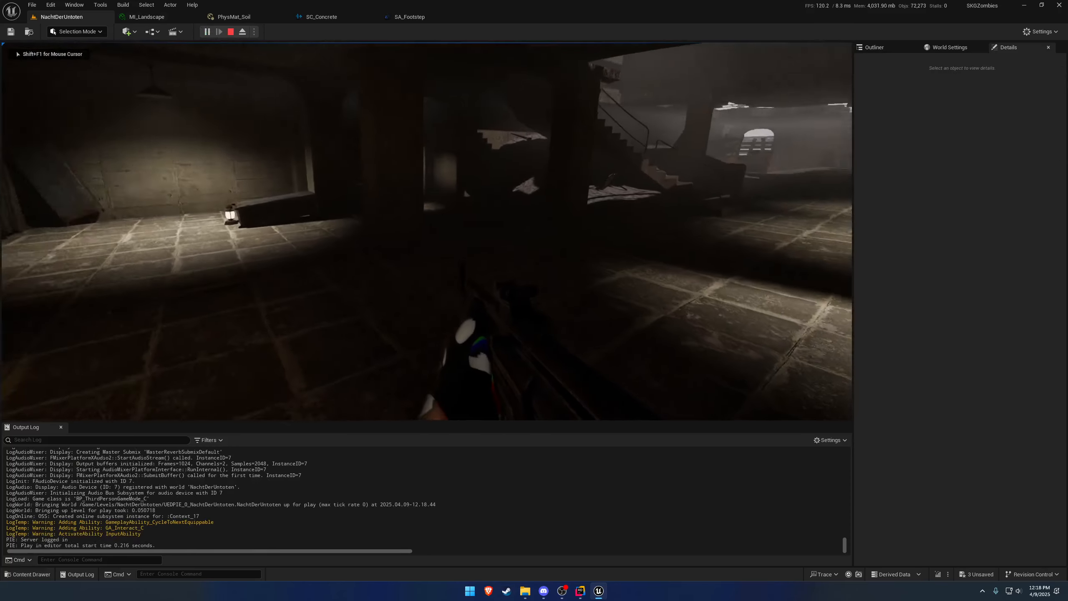
key(w)
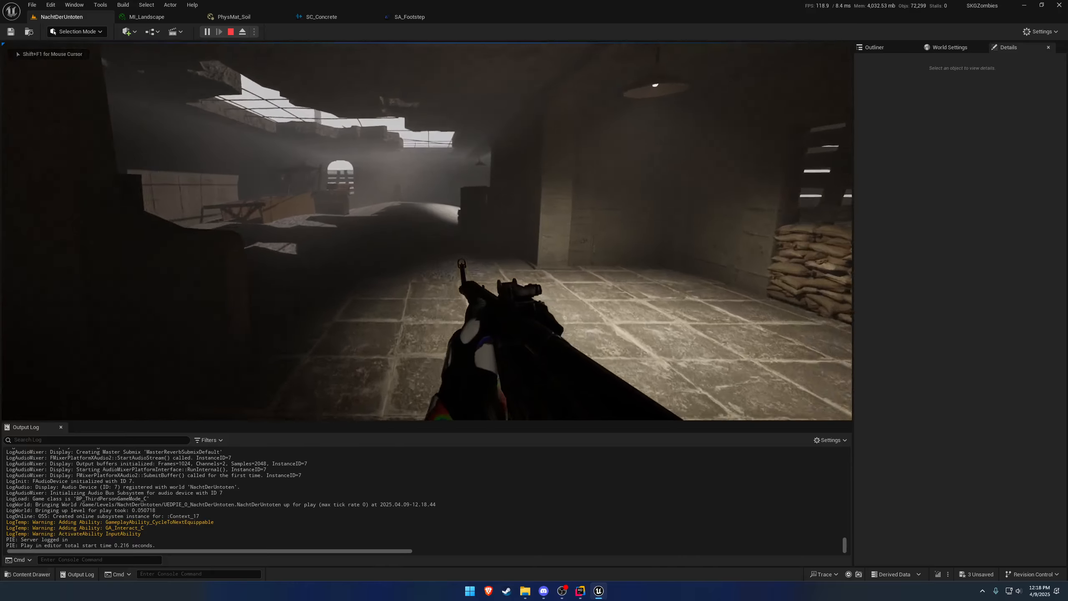
key(w)
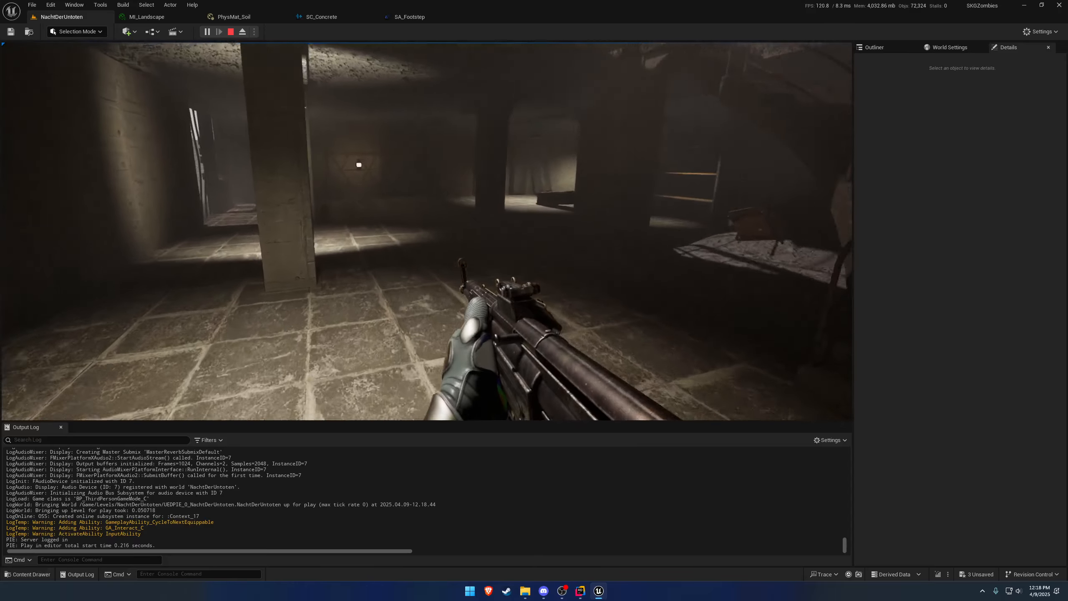
key(Escape)
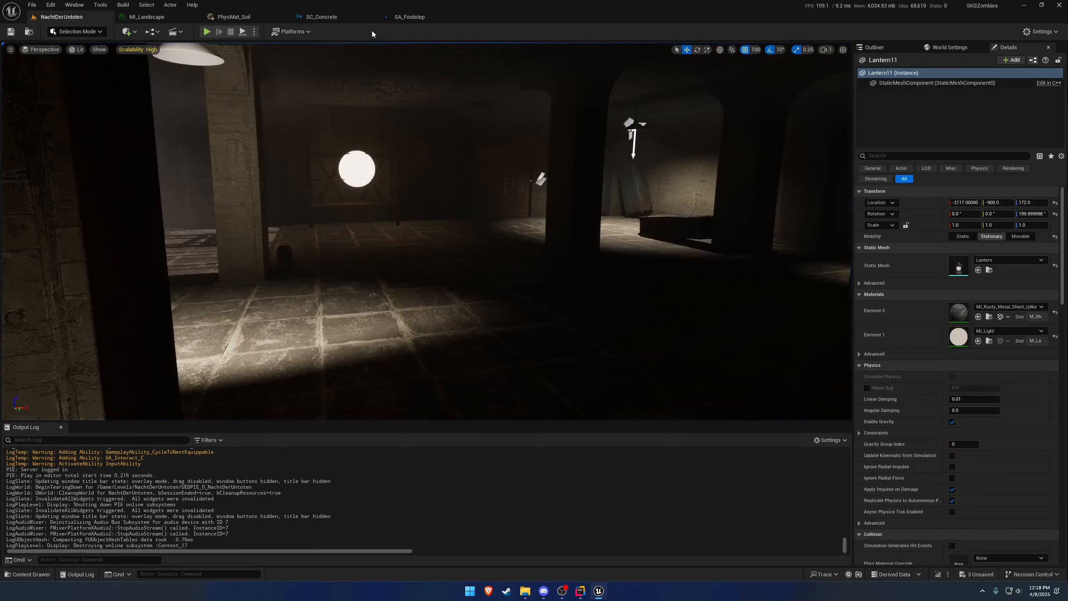
- Set SA_Footstep's inner radius to 50 and falloff distance to 250, save the asset and close its editor
click(397, 16)
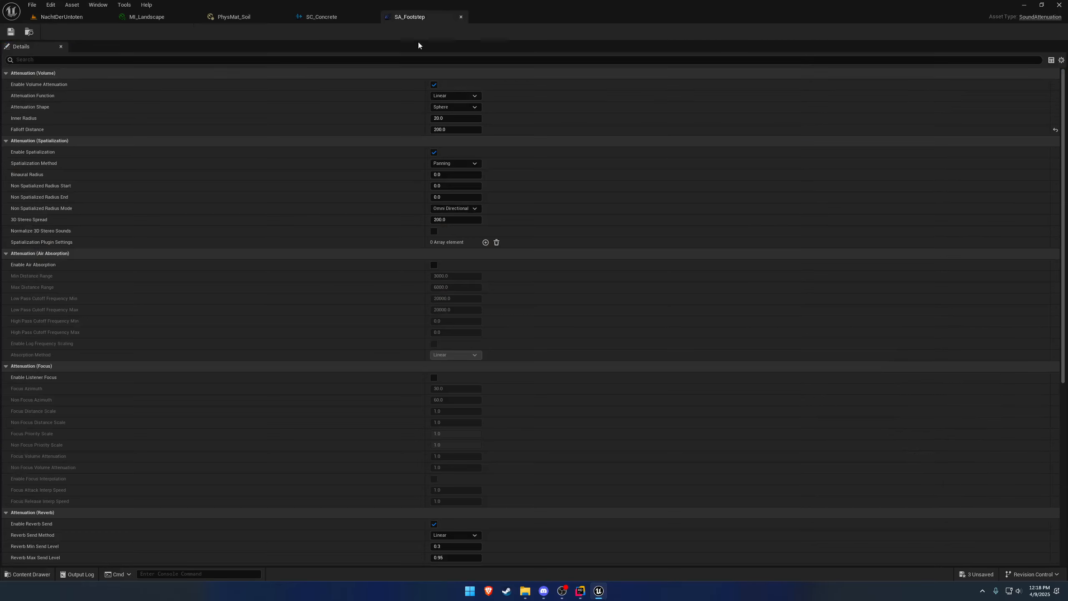
click(467, 118)
text(50)
key(Tab)
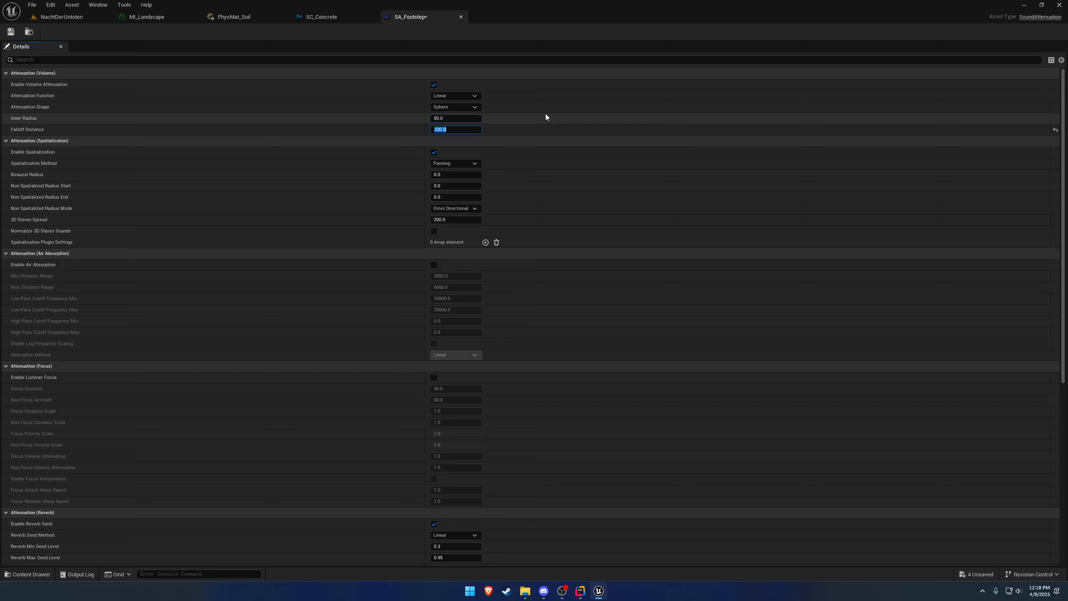
text(250)
key(Return)
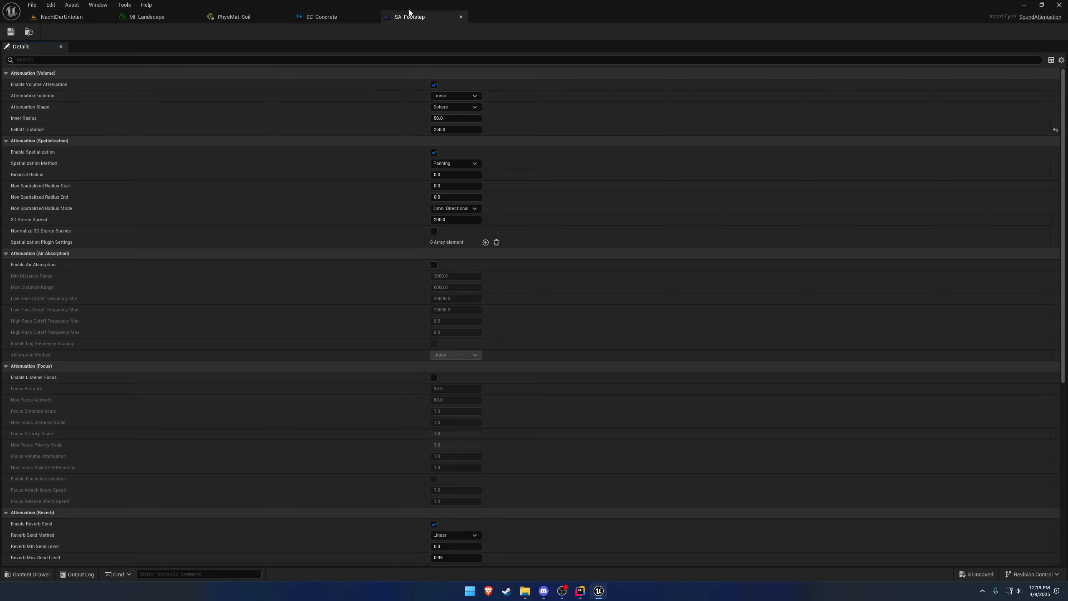
click(461, 17)
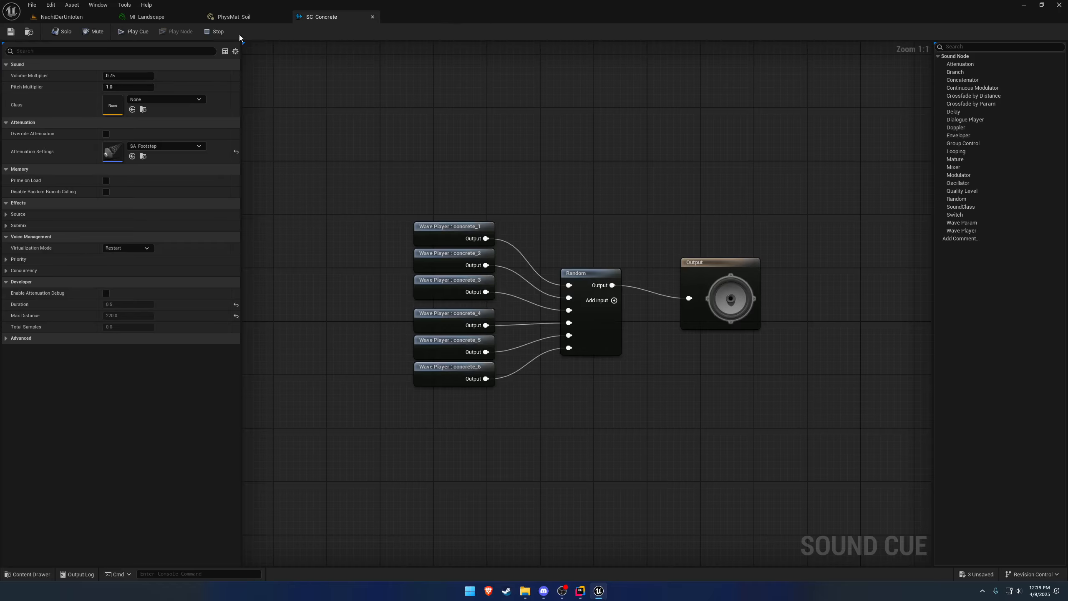
- Delete both lanterns standing outside near the fences in the NachtDerUntoten level and save all changes
click(88, 16)
right_drag(406, 181, 431, 191)
key(w)
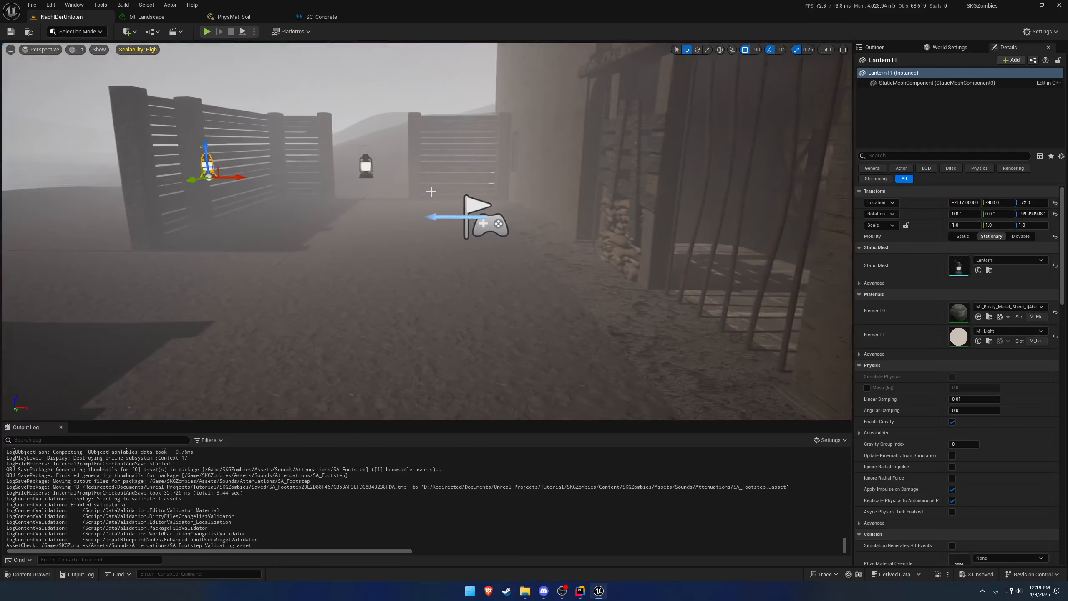
ctrl+click(366, 166)
key(Delete)
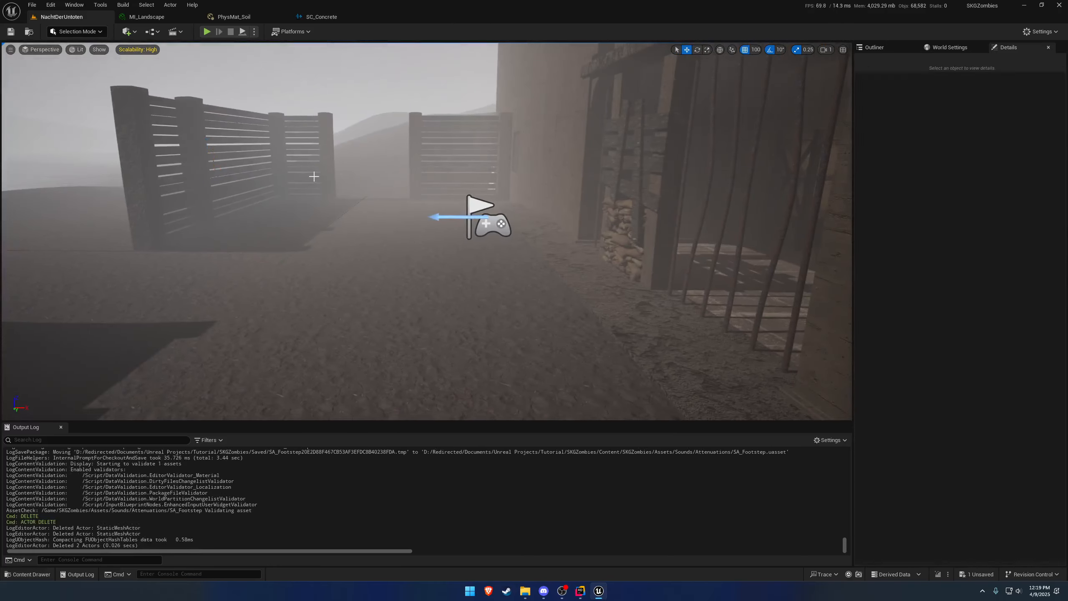
click(32, 5)
click(67, 124)
- Return to the PhysMat_Soil physical material and locate its asset in the PhysMaterials content folder
right_drag(252, 177, 546, 169)
key(w)
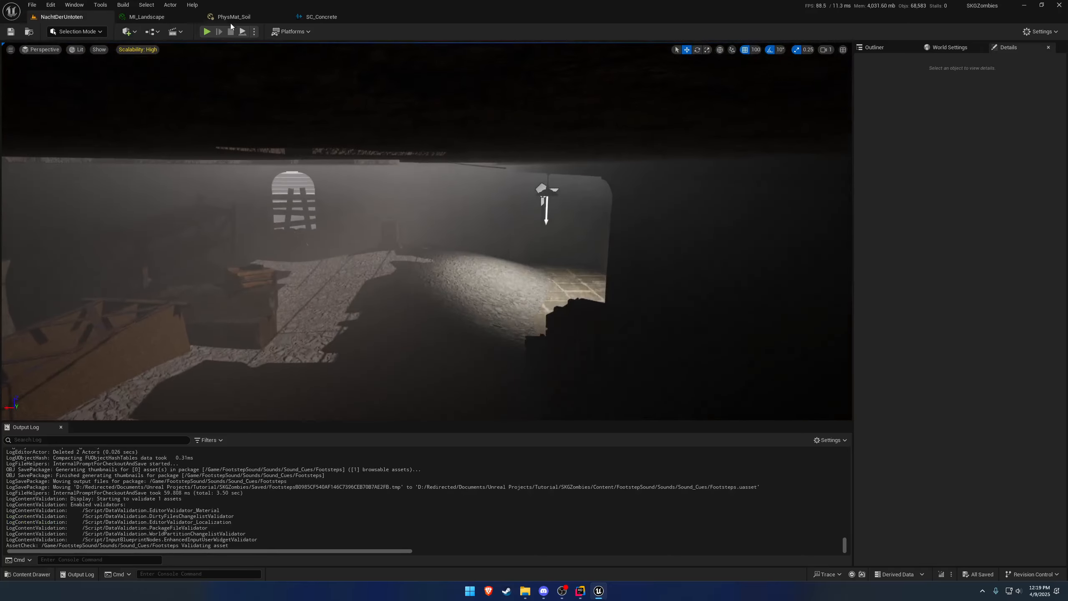
click(234, 16)
click(30, 31)
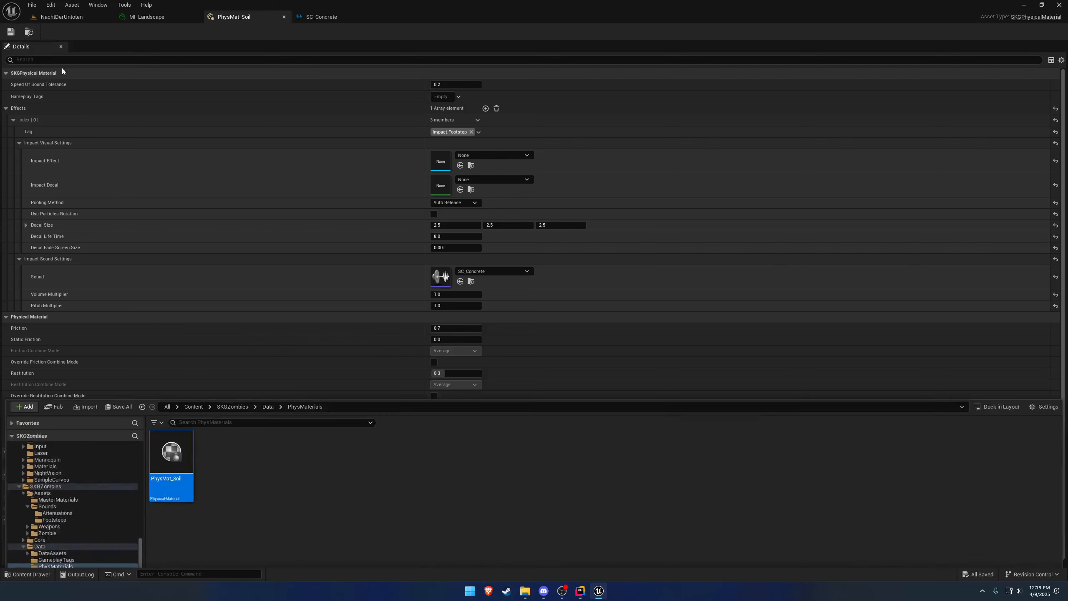
- Rename the PhysMat_Soil physical material to PhysMat_Concrete in the PhysMaterials folder
click(179, 453)
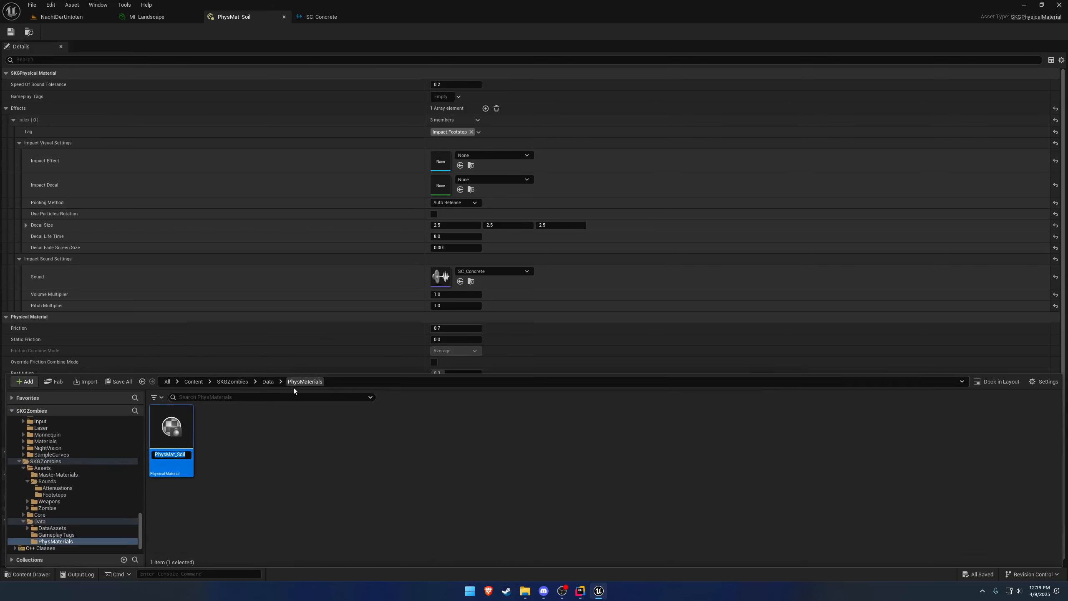
drag(176, 454, 248, 454)
text(Concrete)
key(Return)
- Duplicate the PhysMat_Concrete physical material and name the copy PhysMat_Rubble
key(ctrl+d)
drag(211, 454, 321, 451)
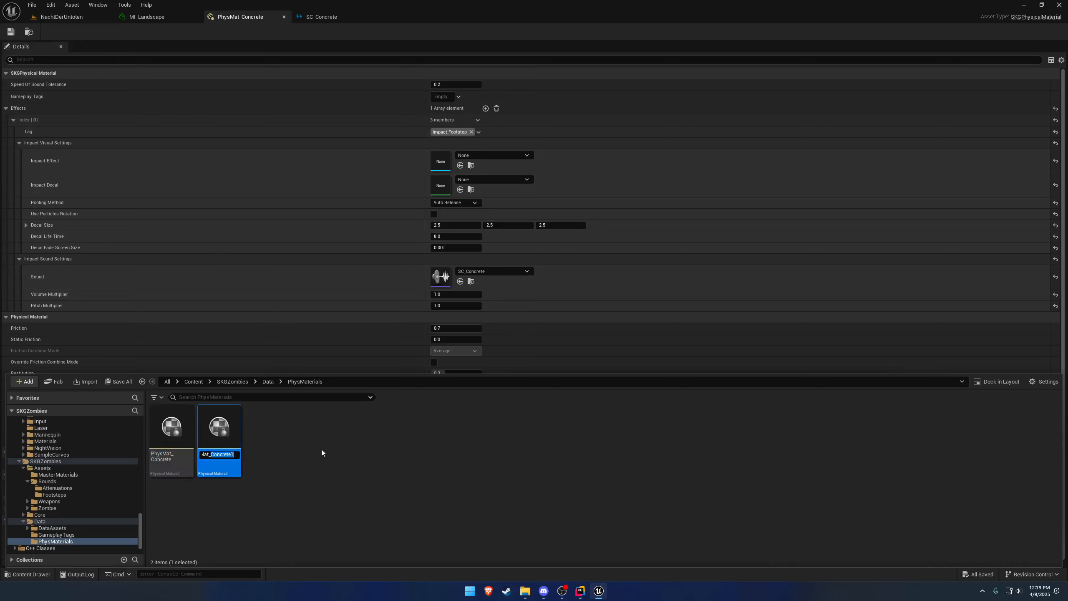
text(Rubble)
key(Return)
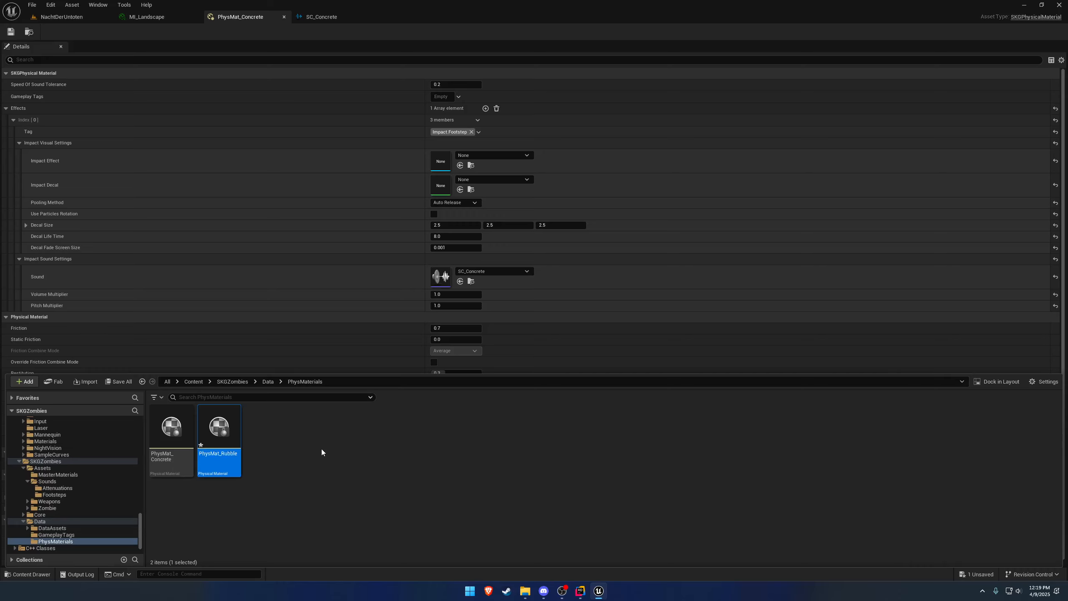
- Open PhysMat_Rubble, expand its footstep effect's Impact Sound Settings, and locate the assigned sound cue in the content folders
double_click(219, 452)
drag(410, 17, 362, 17)
click(418, 121)
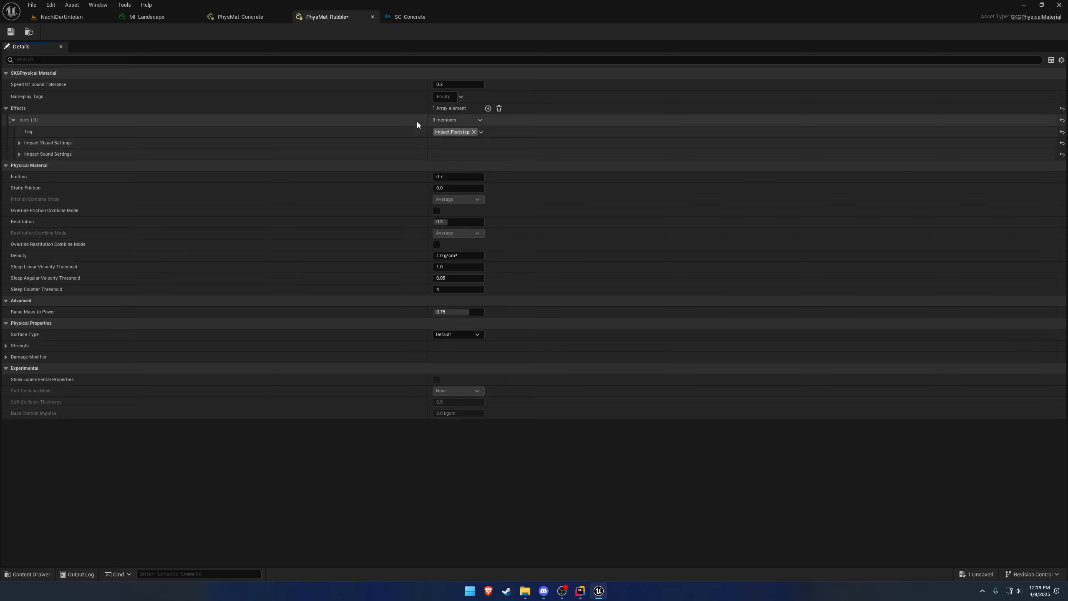
click(410, 155)
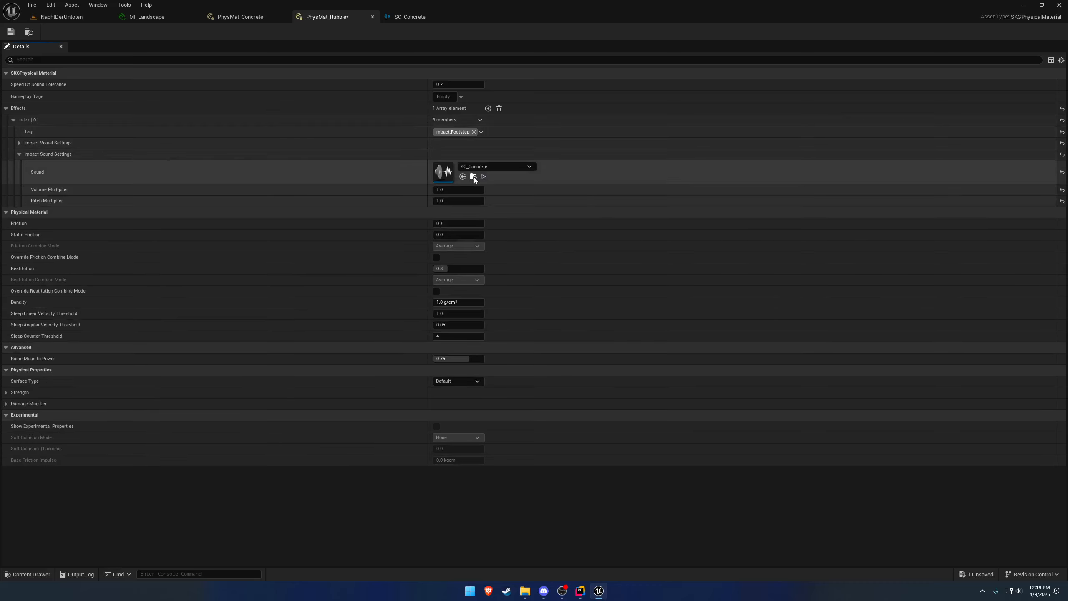
click(474, 178)
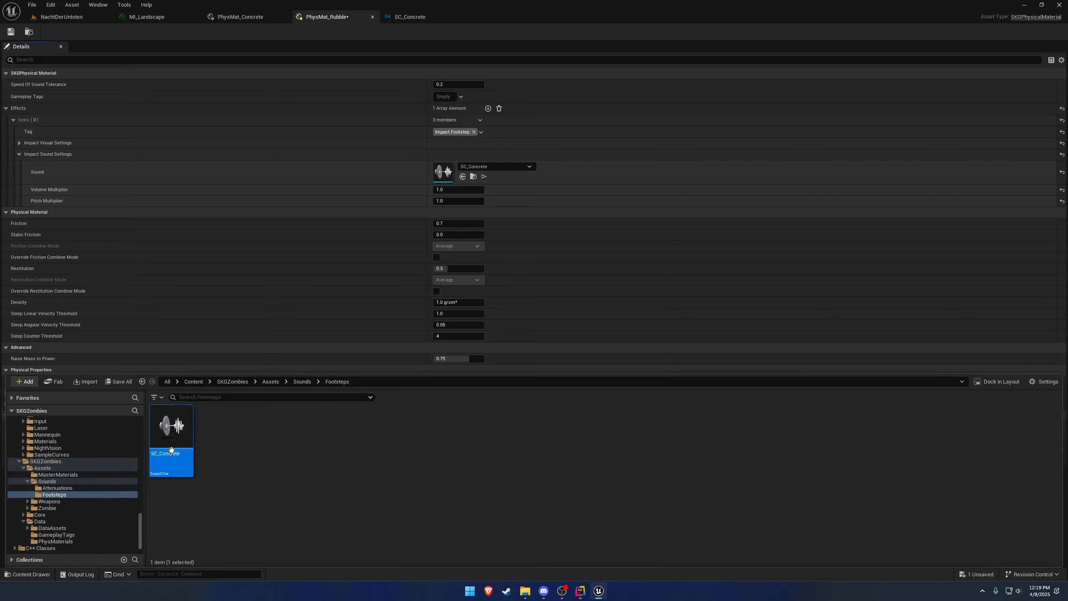
- Open the SC_Concrete cue and browse from its first wave player's sound to the Male Gravel footstep waves folder
double_click(175, 444)
double_click(437, 244)
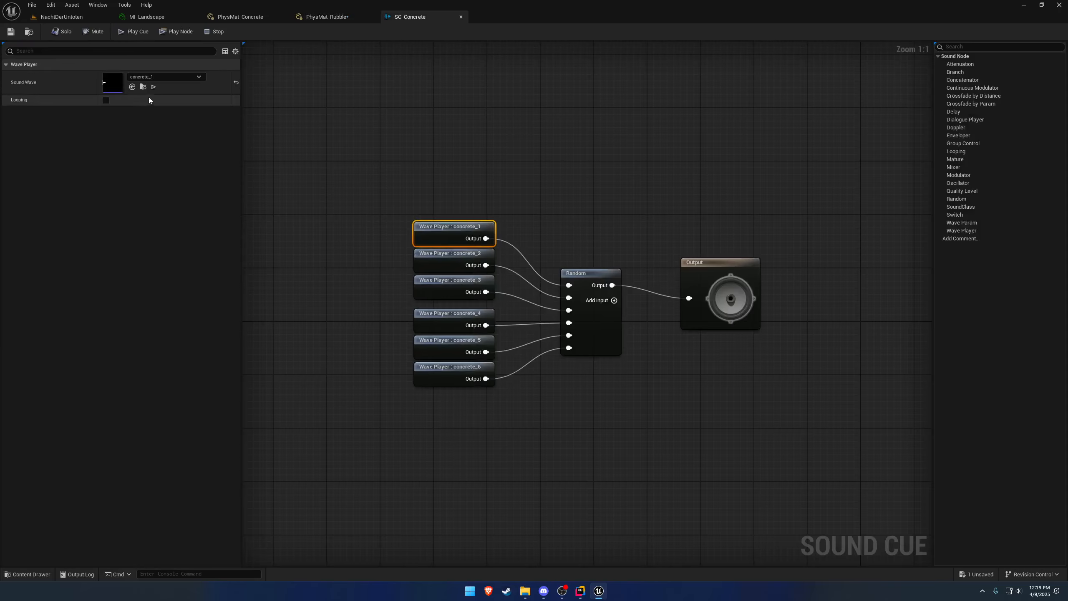
click(397, 381)
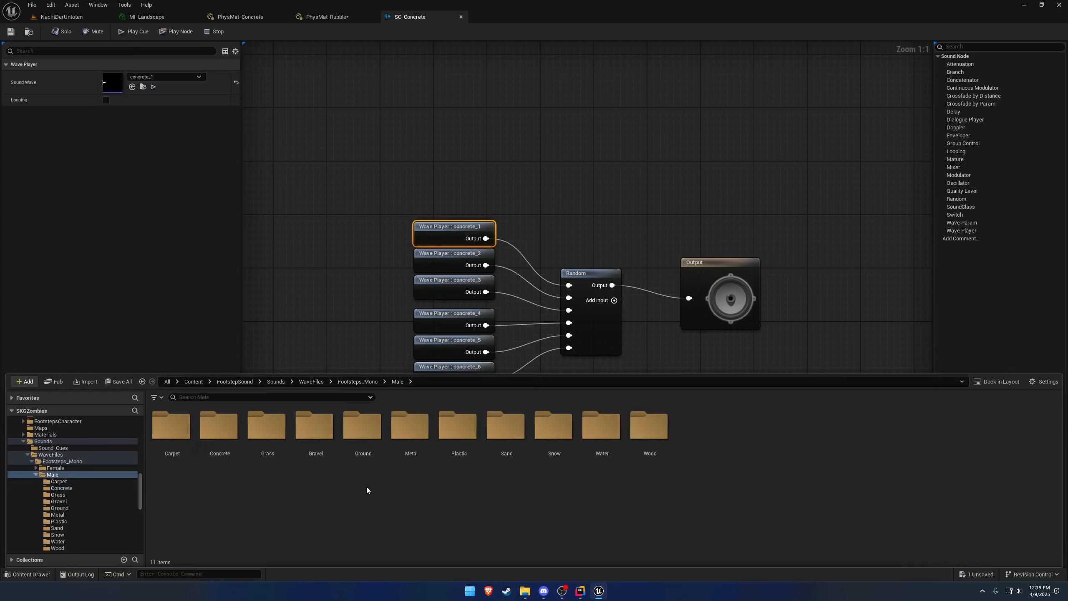
double_click(319, 451)
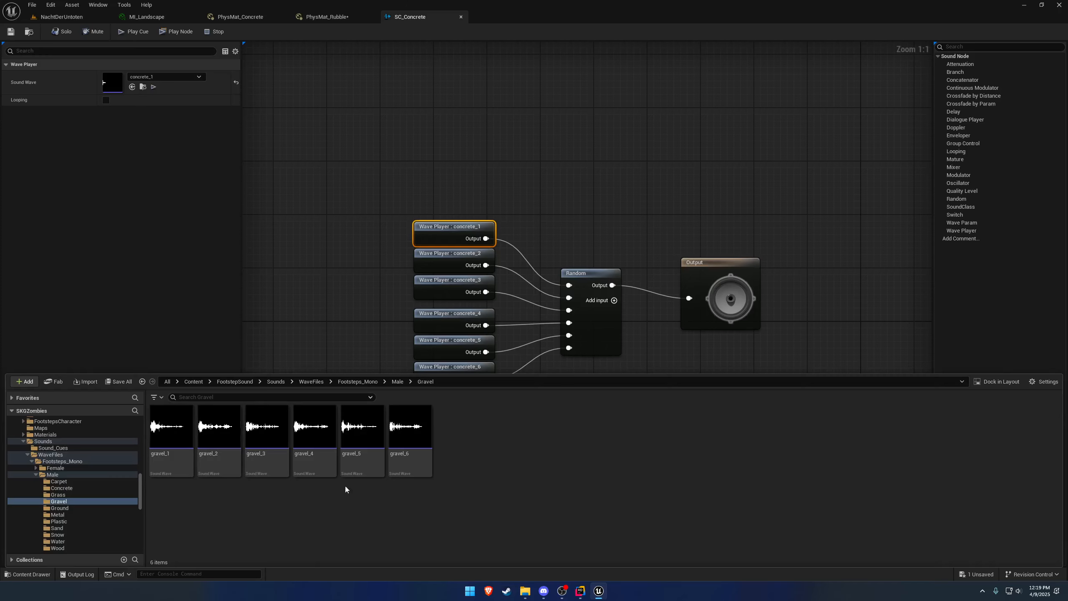
- Duplicate the SC_Concrete sound cue in the Footsteps folder and name the copy SC_Gravel
click(29, 33)
click(30, 33)
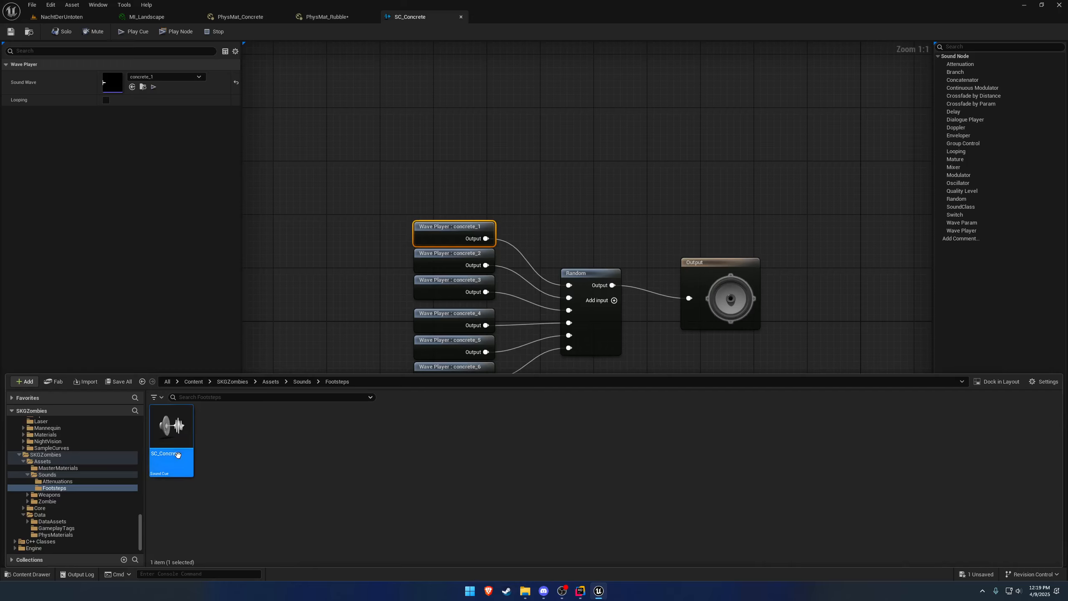
key(ctrl+d)
drag(212, 454, 321, 450)
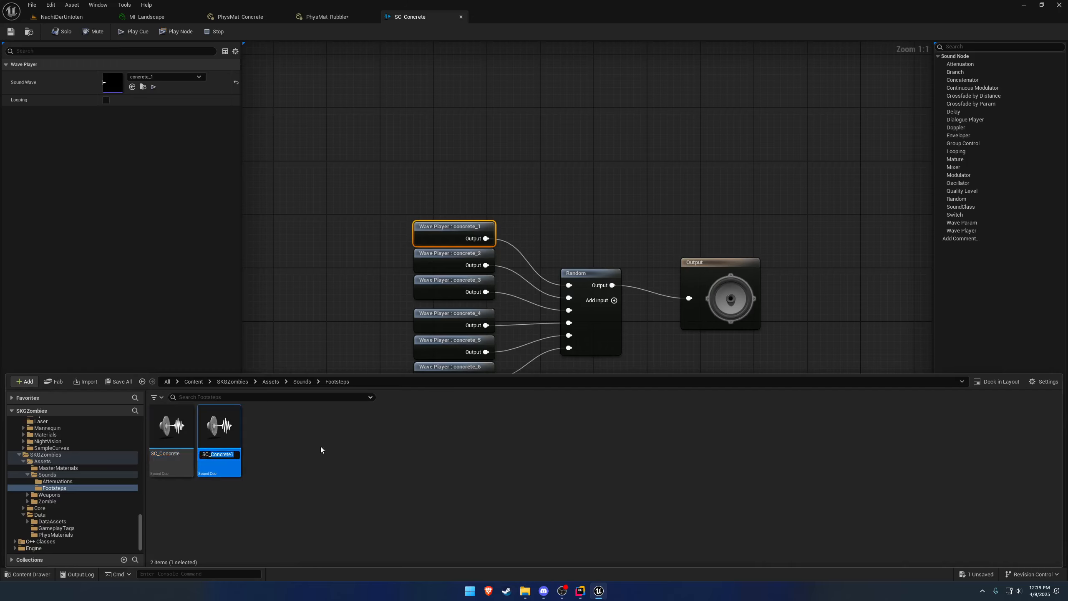
text(Gravel)
key(Return)
key(ctrl+space)
key(ctrl+space)
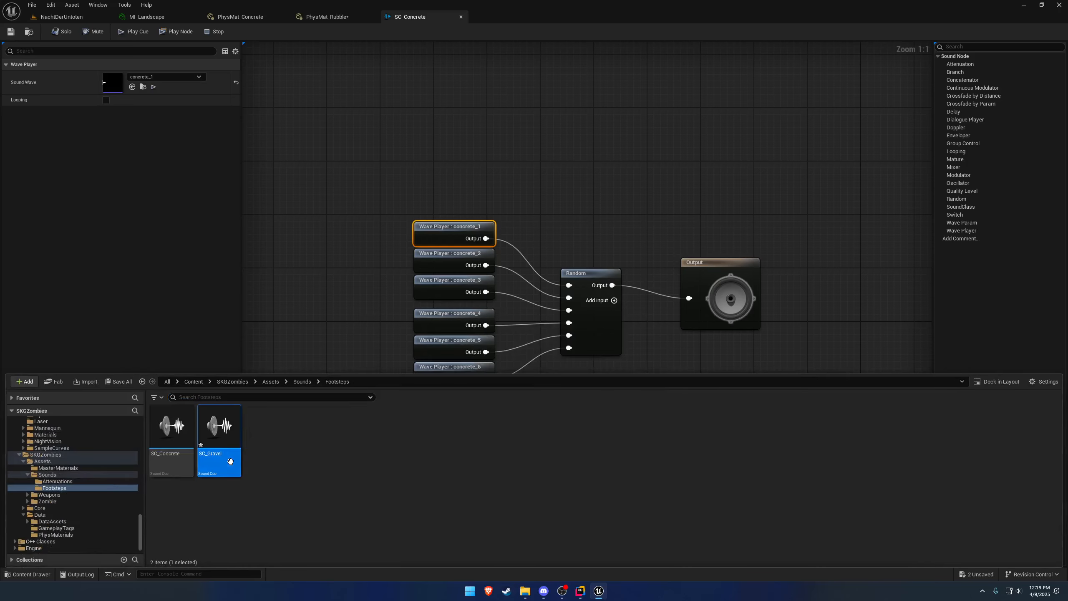
- Open the SC_Gravel cue and select the gravel_1 to gravel_6 sound waves in the Male Gravel folder
double_click(220, 453)
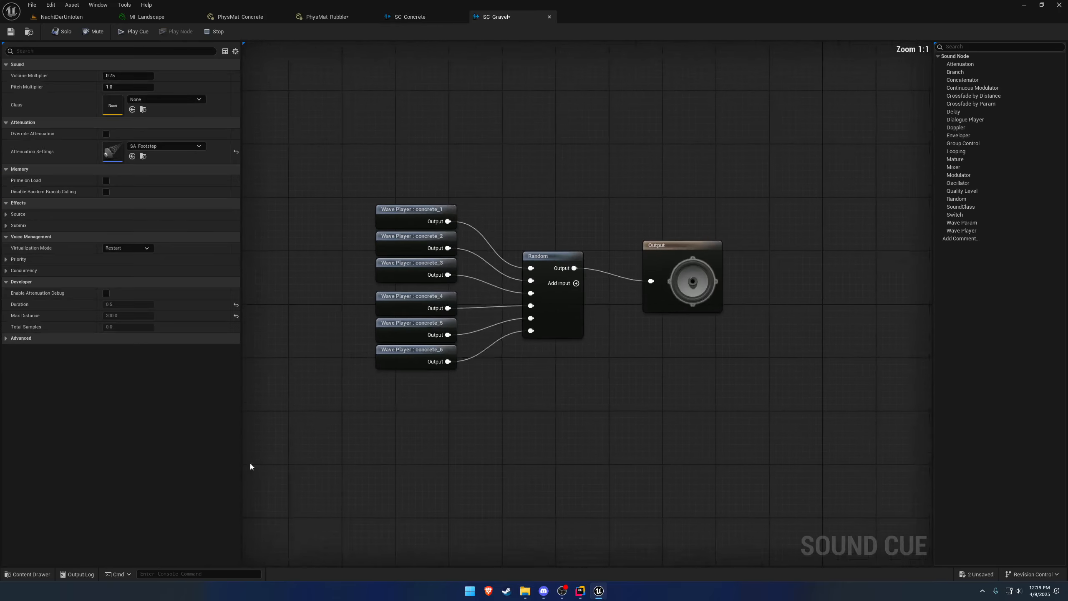
key(alt+Left)
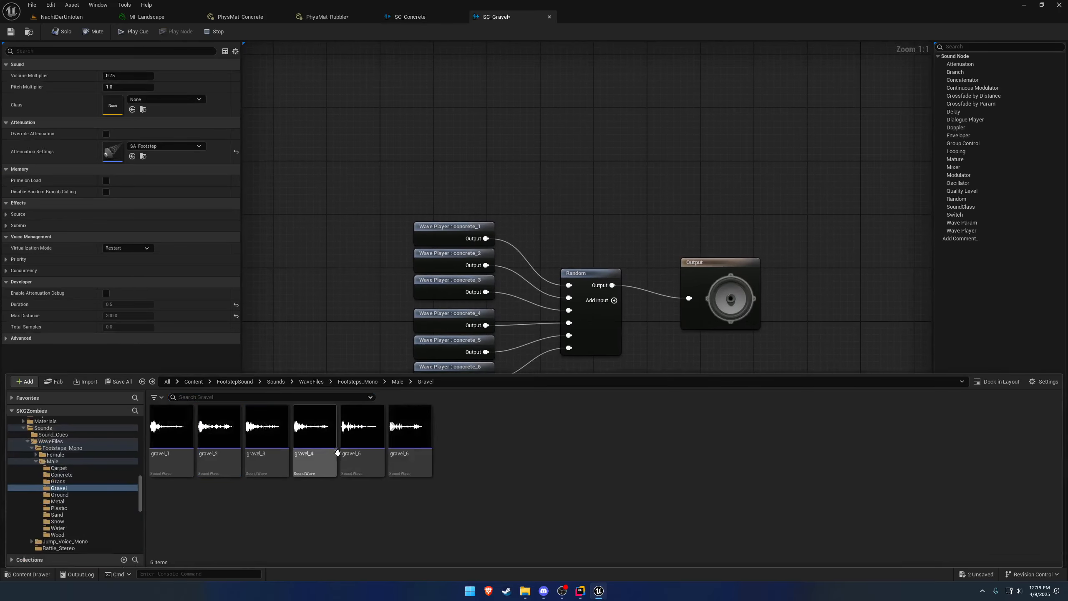
click(185, 458)
shift+click(398, 458)
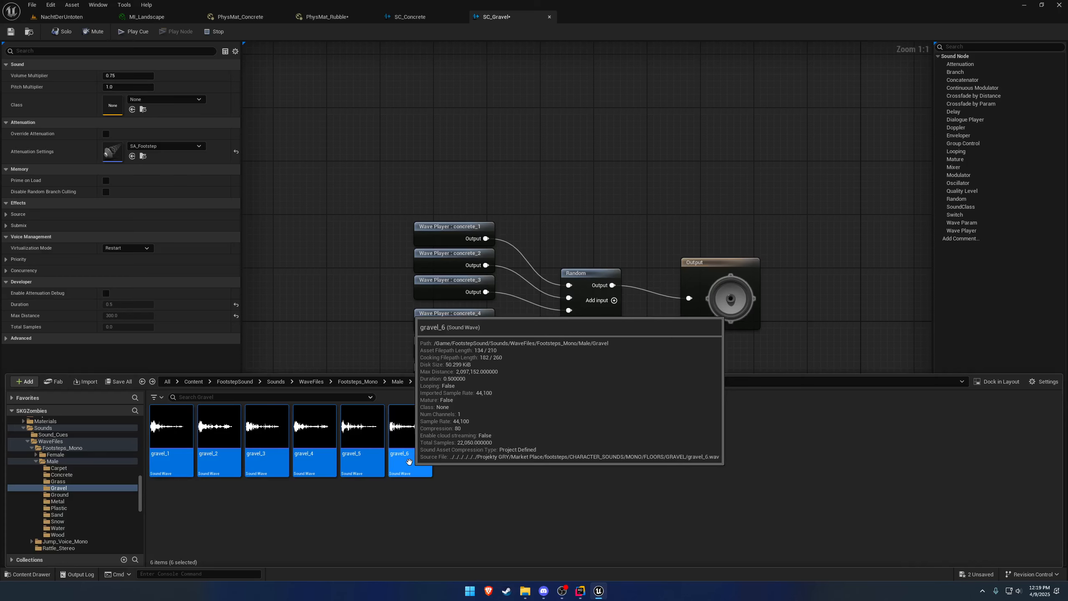
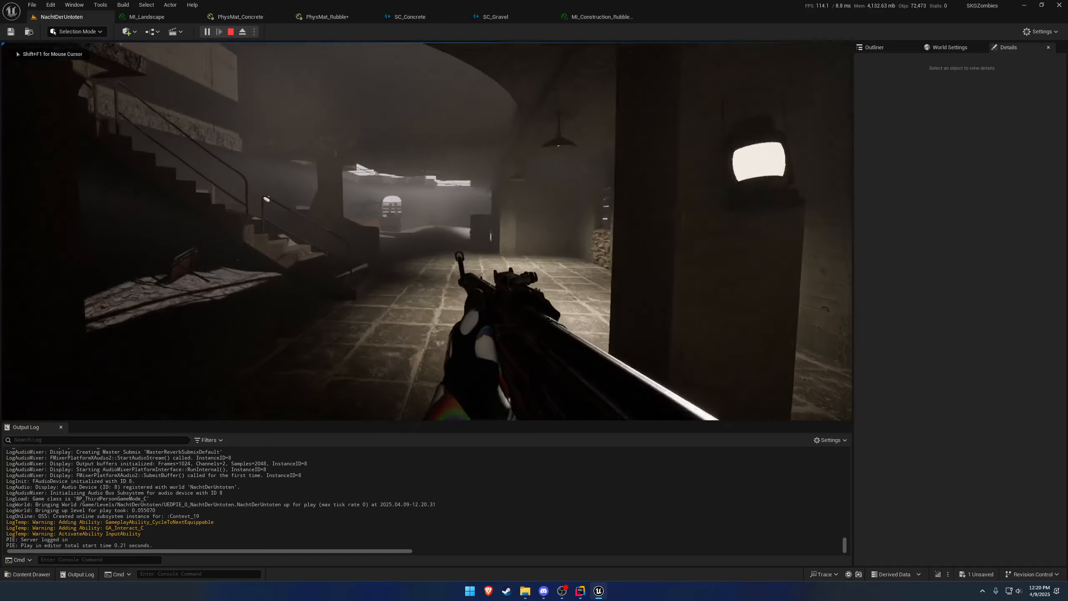
- Walk over the main room's rubble in the playtest to judge its footstep sounds, and stop the session
key(w)
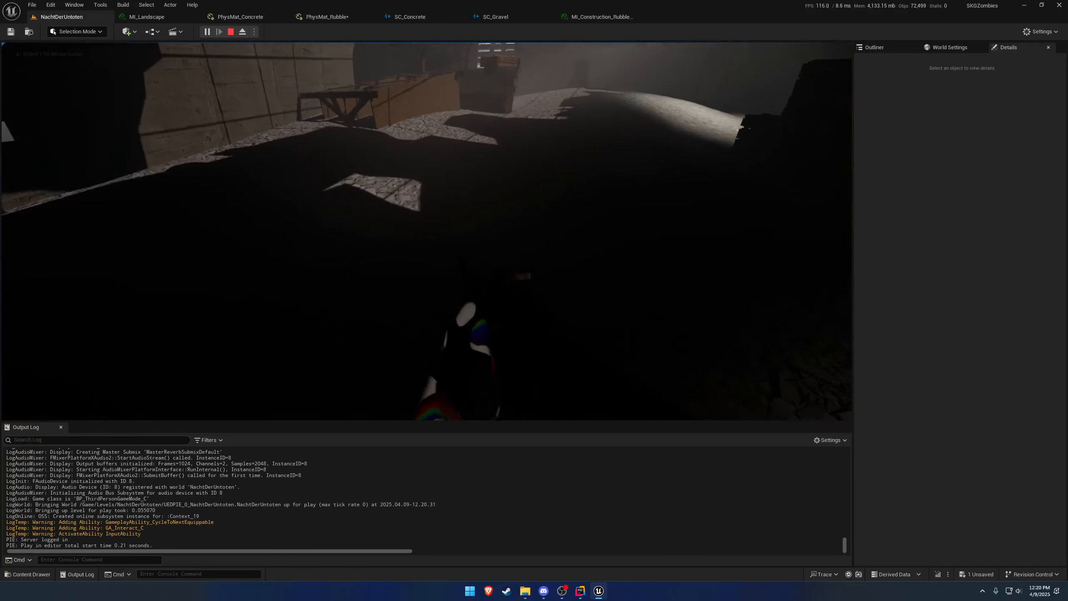
key(w)
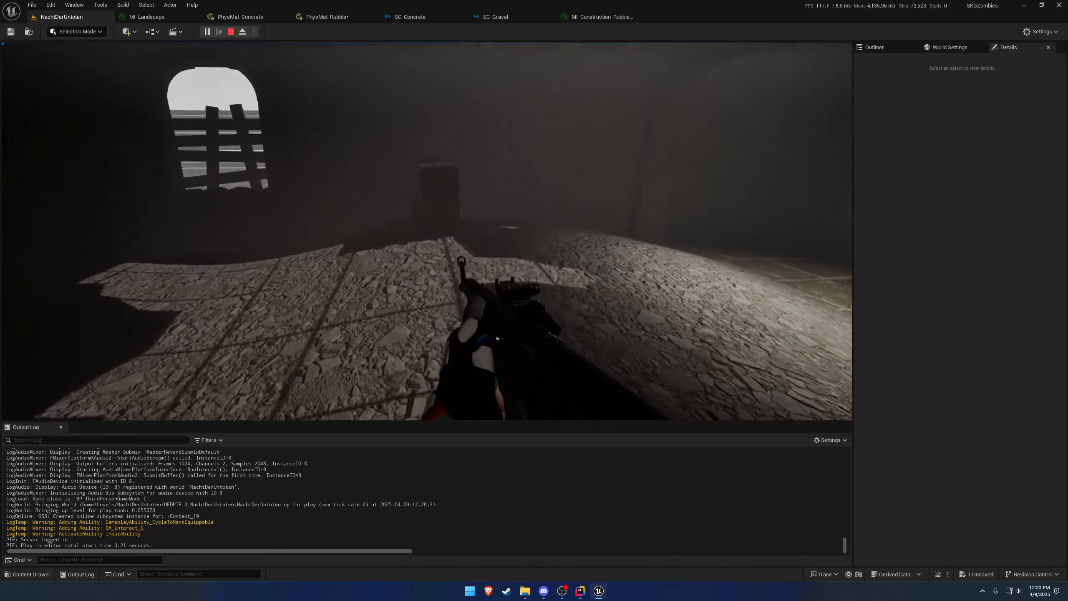
key(w)
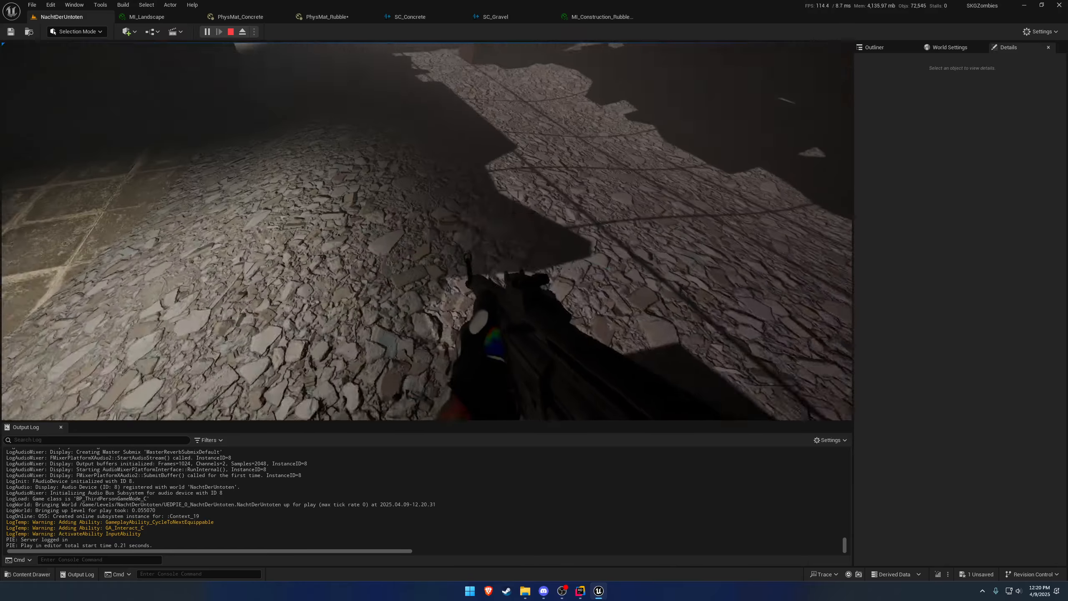
key(Escape)
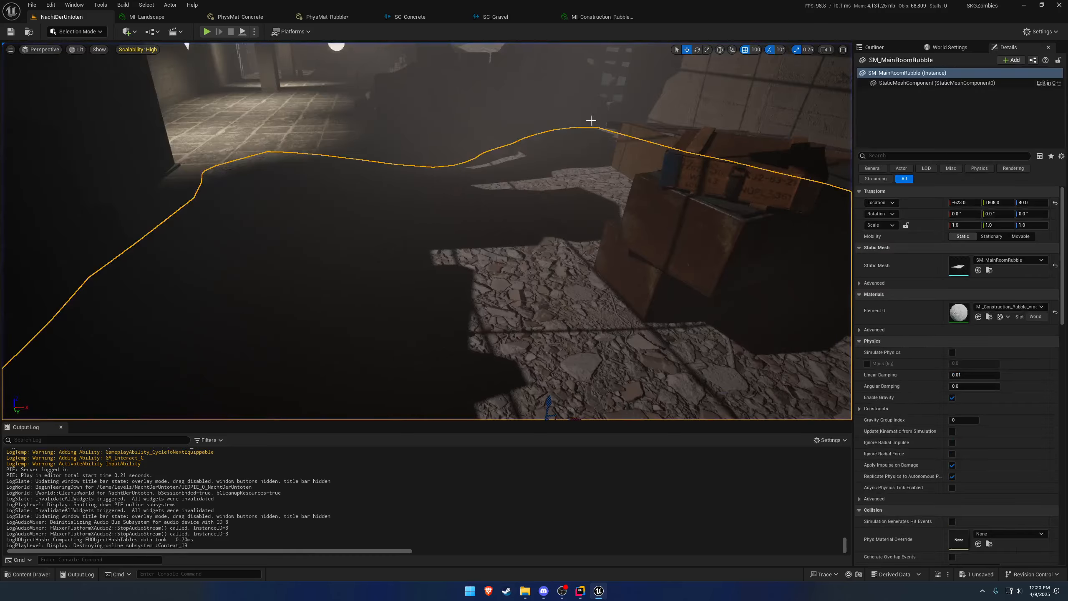
- Move the PlayerStart along the Y axis to the floor beside the main room's rubble pile
right_drag(431, 108, 370, 143)
key(Escape)
key(w)
click(365, 255)
shift+drag(380, 253, 751, 251)
key(a)
right_drag(380, 254, 575, 253)
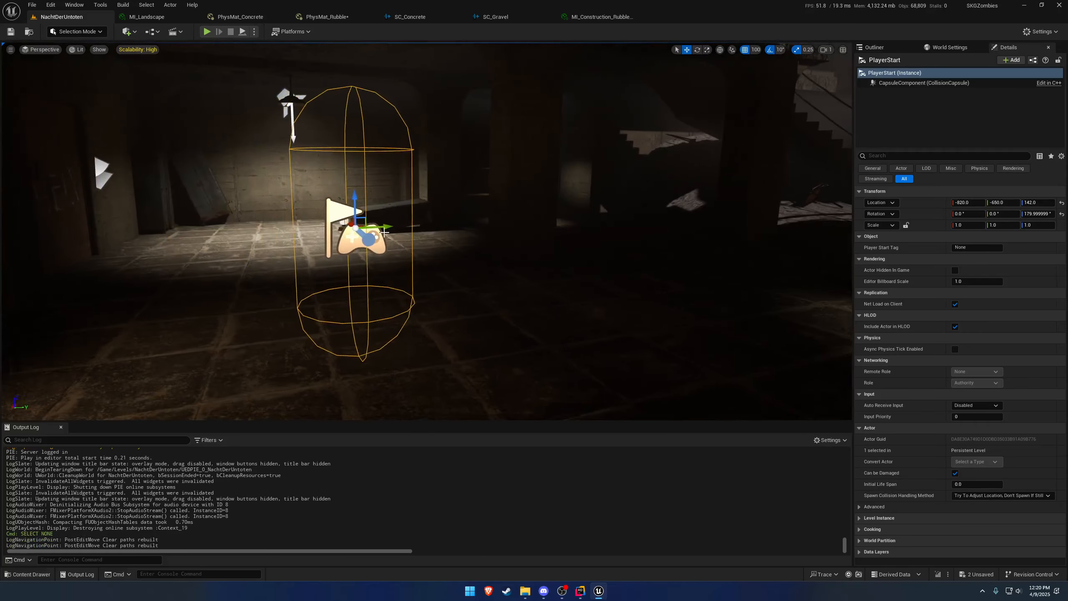
shift+drag(385, 228, 757, 227)
shift+drag(391, 227, 349, 227)
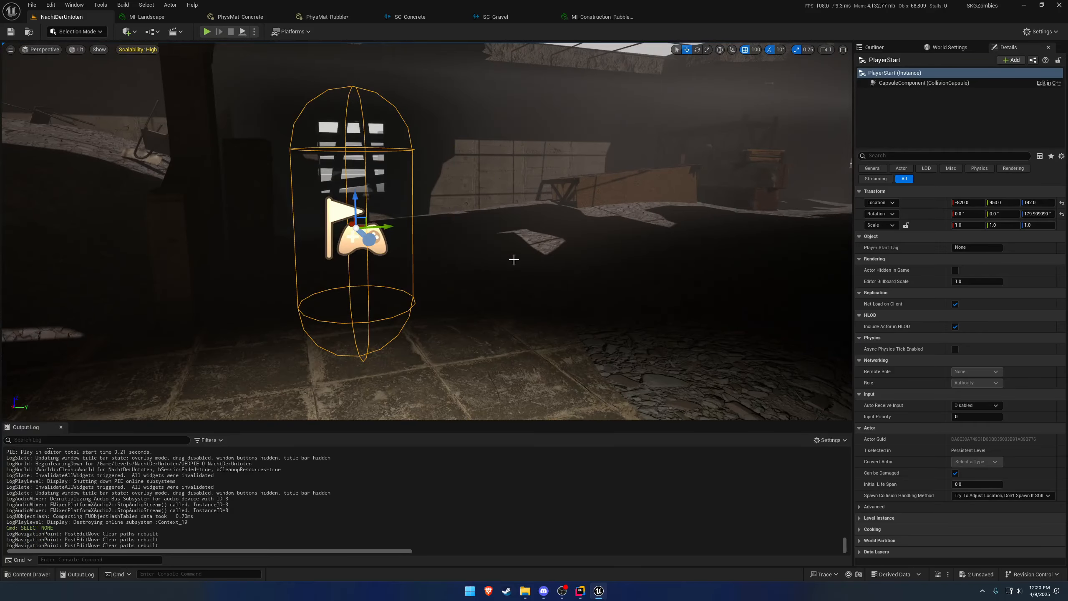
- Open the SM_MainRoomRubble static mesh, display its simple collision to inspect it, and close the mesh editor
click(615, 253)
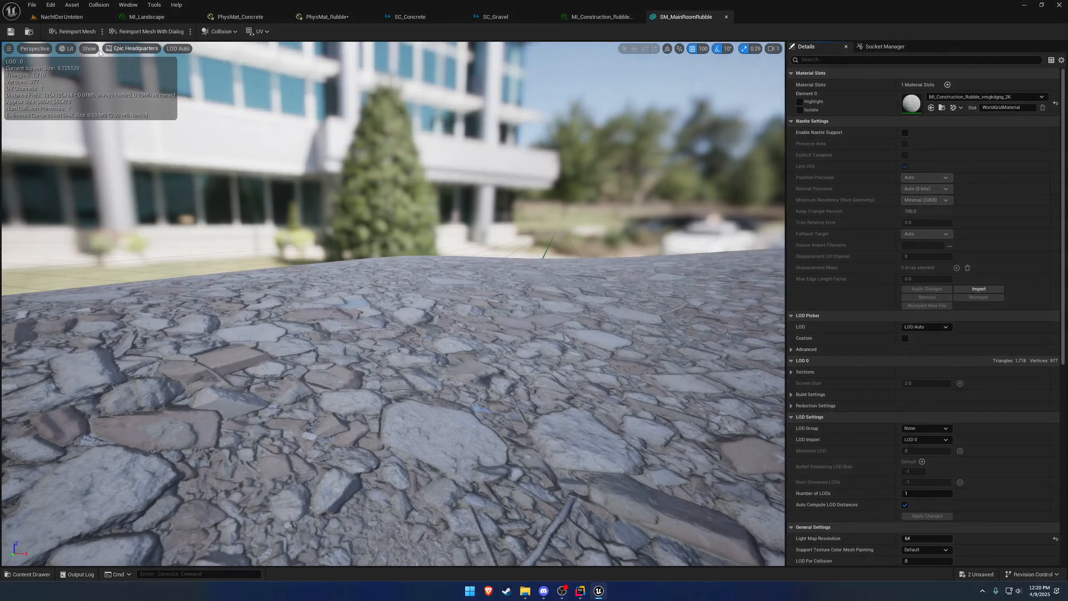
click(90, 48)
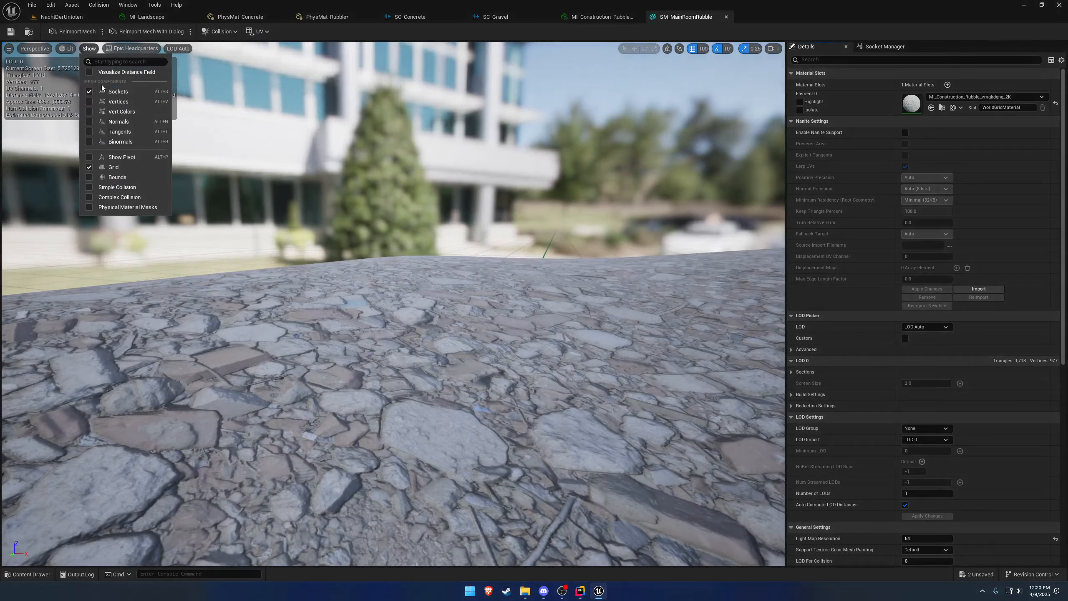
click(112, 187)
scroll(414, 209, down, 5)
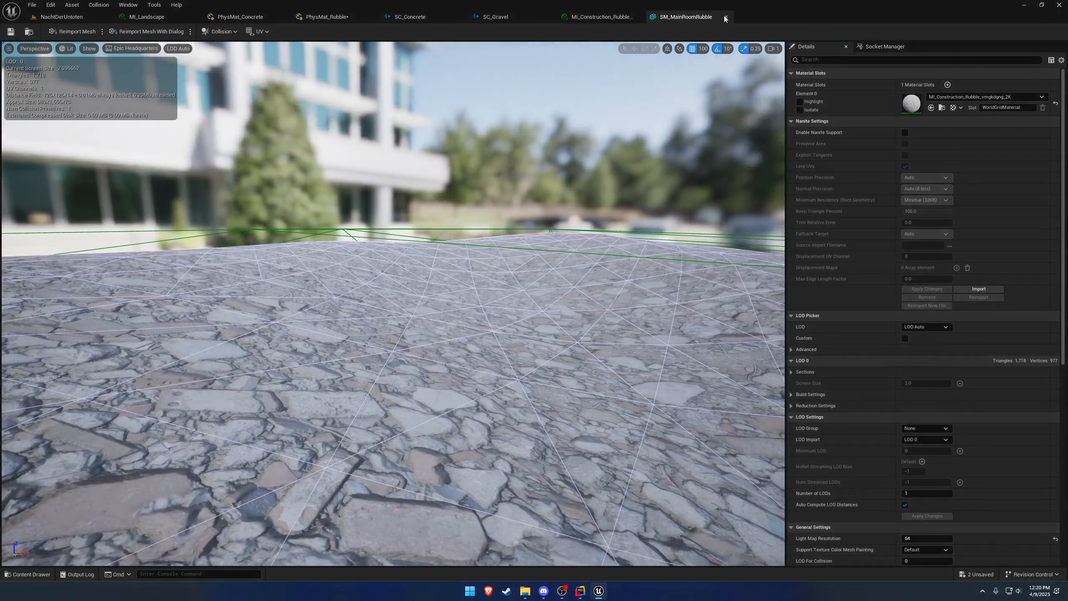
click(725, 16)
- Check the physical material assigned in the construction rubble material instance and the advanced material settings of SM_MainRoomRubble in the level
scroll(599, 152, down, 5)
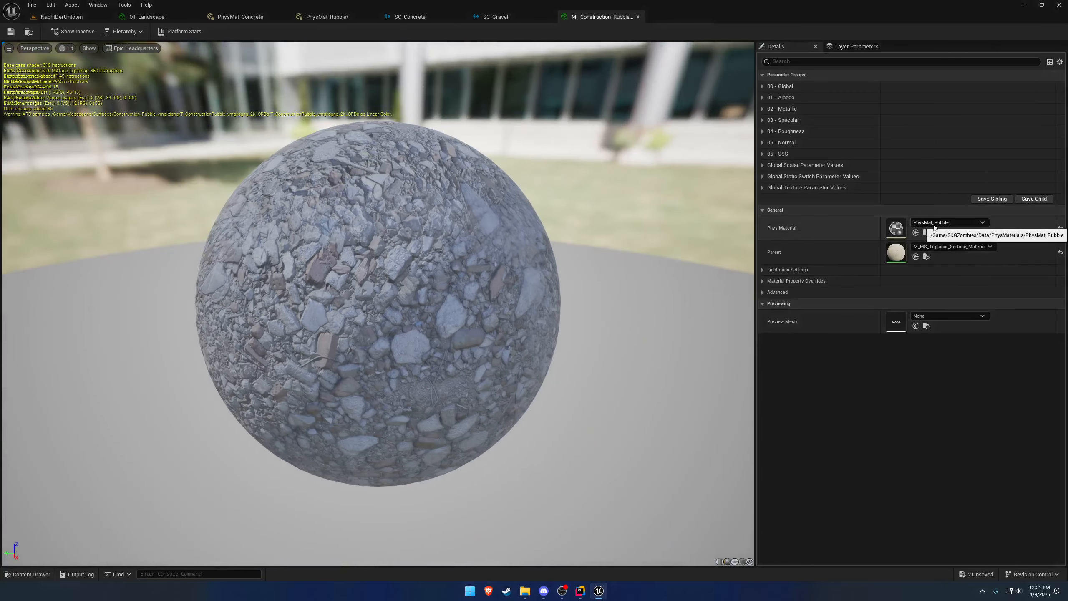
click(92, 20)
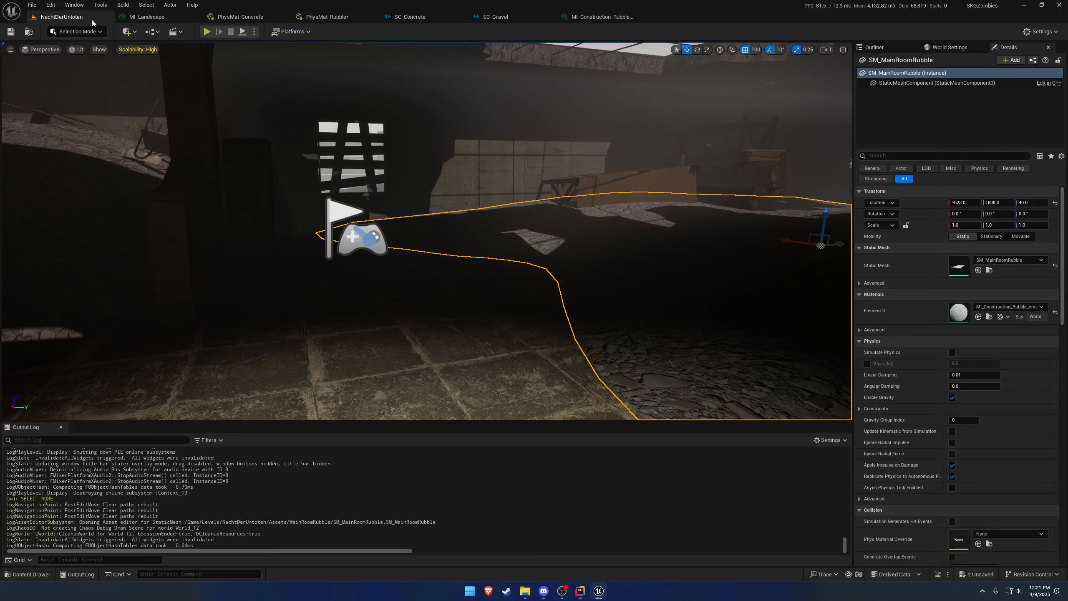
right_drag(497, 213, 631, 253)
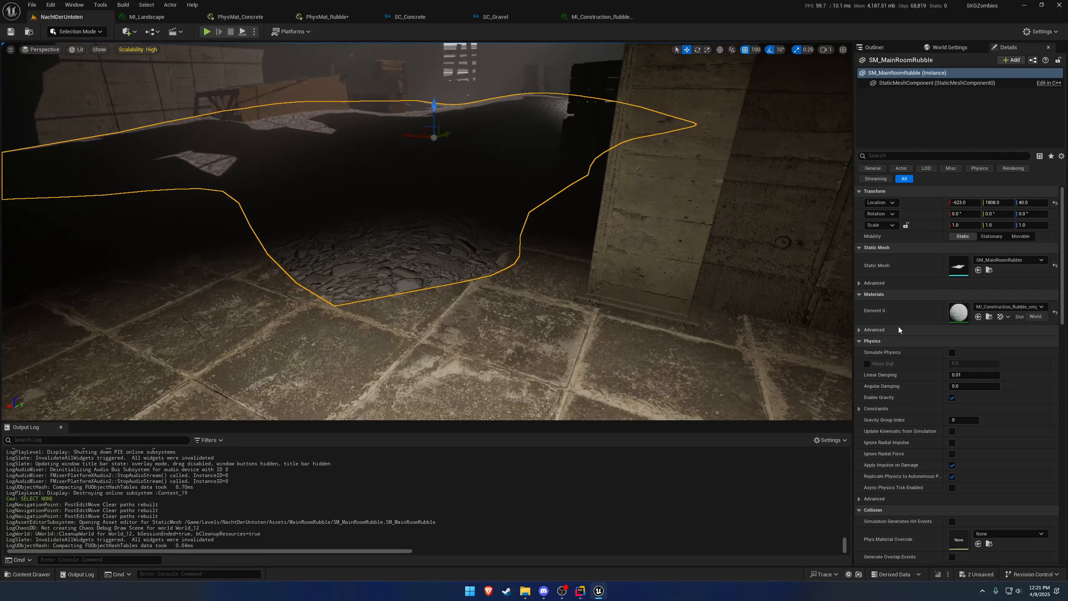
click(859, 329)
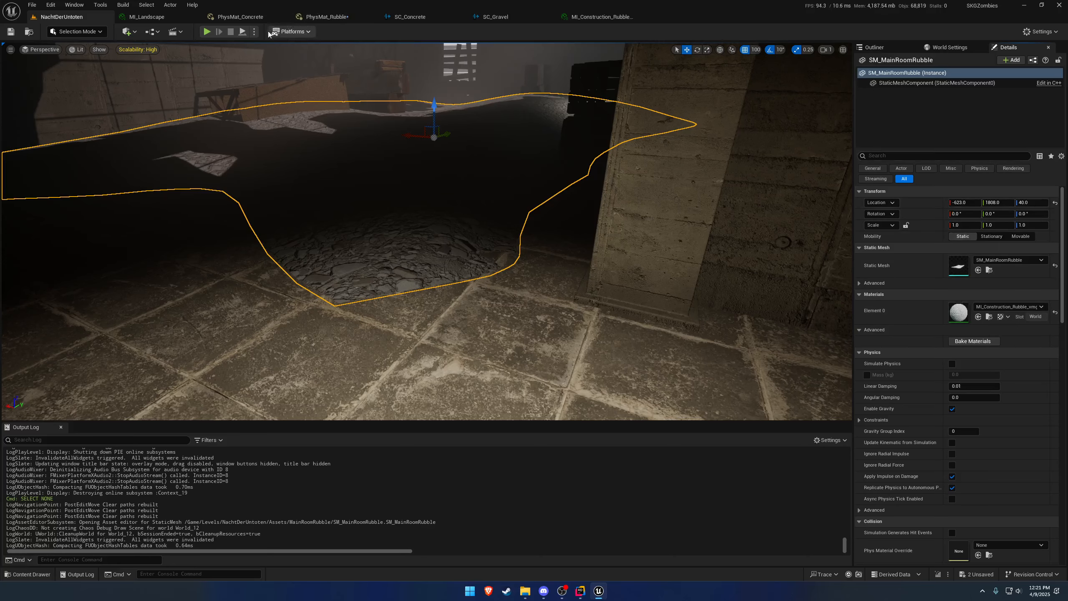
- Set PhysMat_Rubble's footstep impact sound to SC_Gravel and save the asset
click(317, 17)
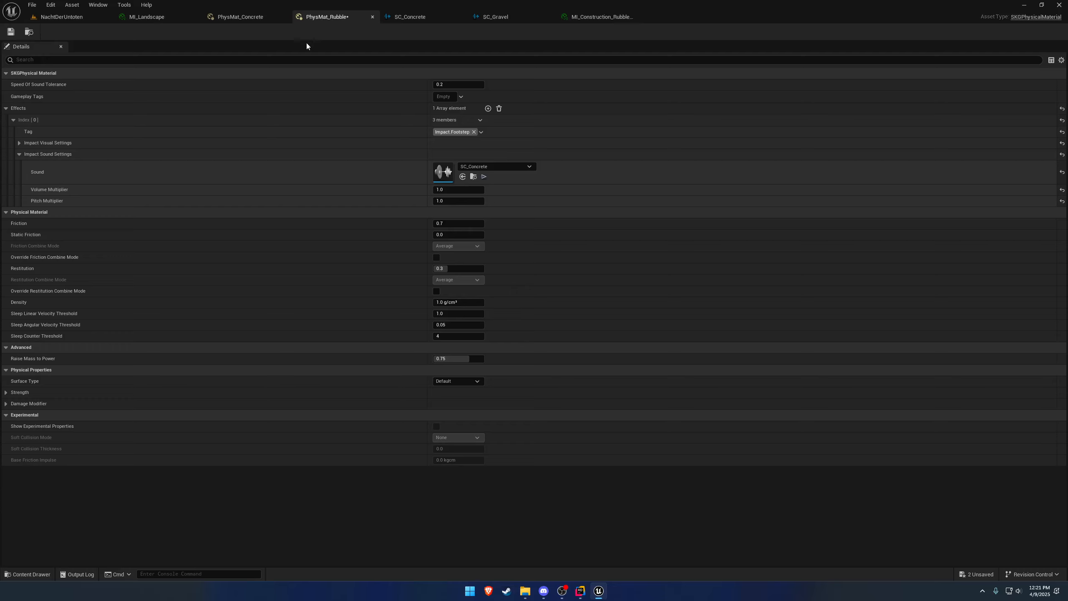
click(11, 32)
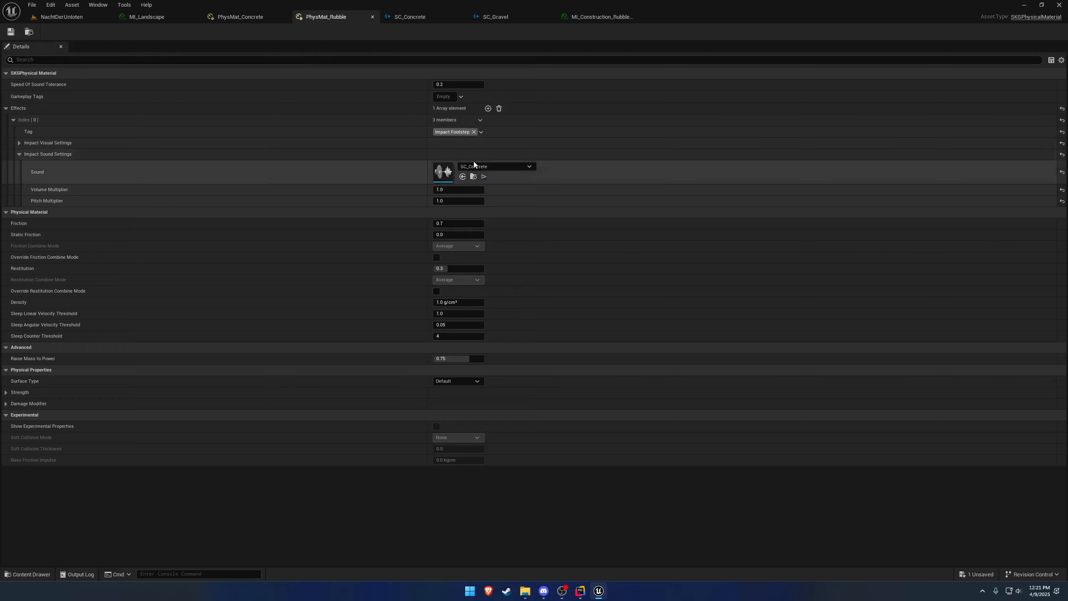
click(495, 167)
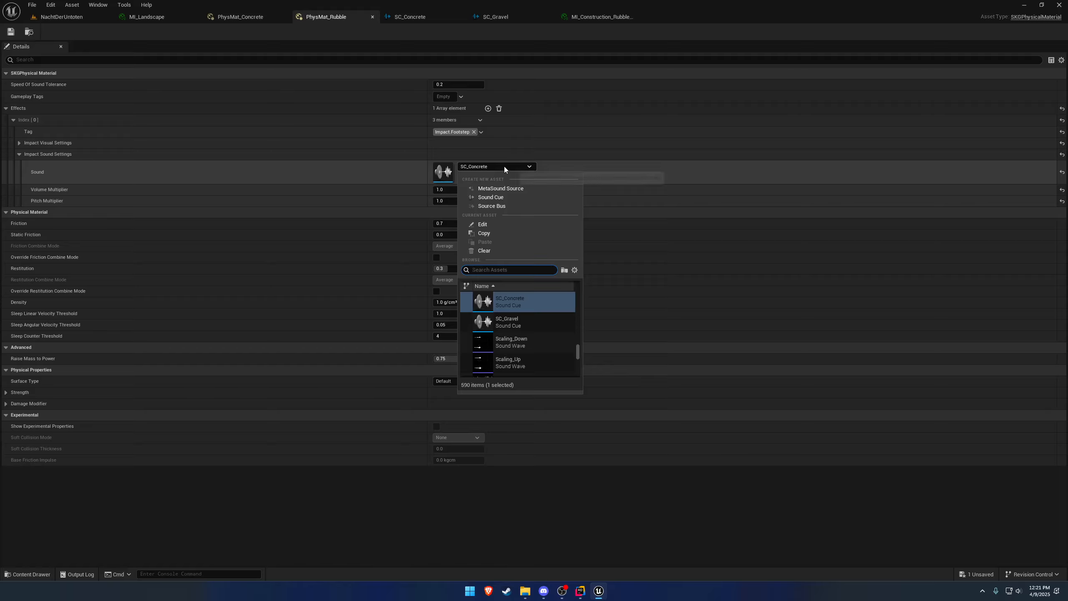
click(526, 323)
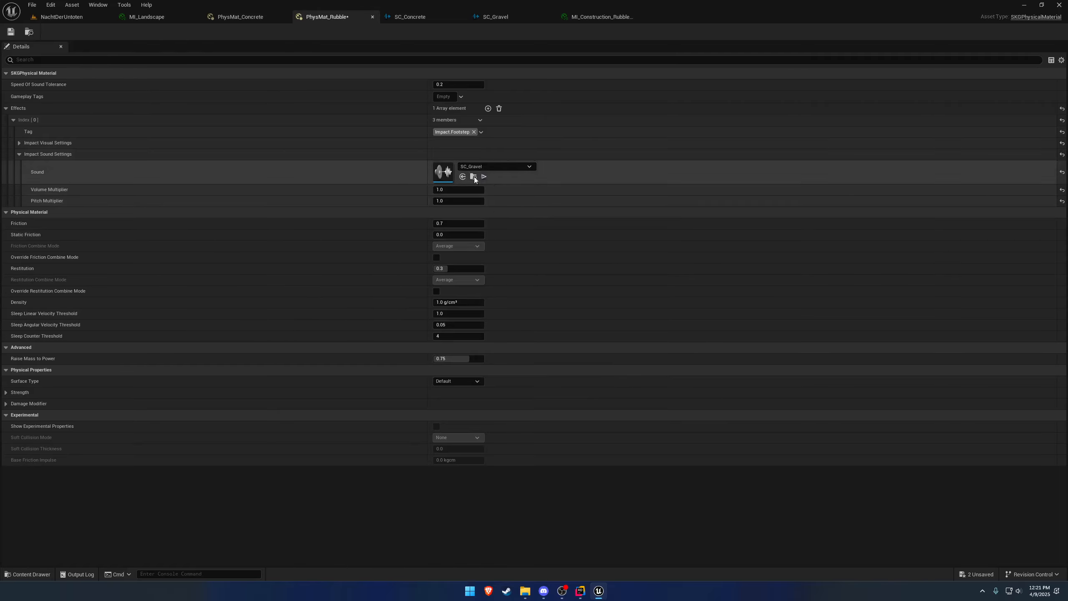
- Play-test the NachtDerUntoten level, walking from the tiled floor across the main room's rubble to check the footstep sounds, and end the session
click(54, 18)
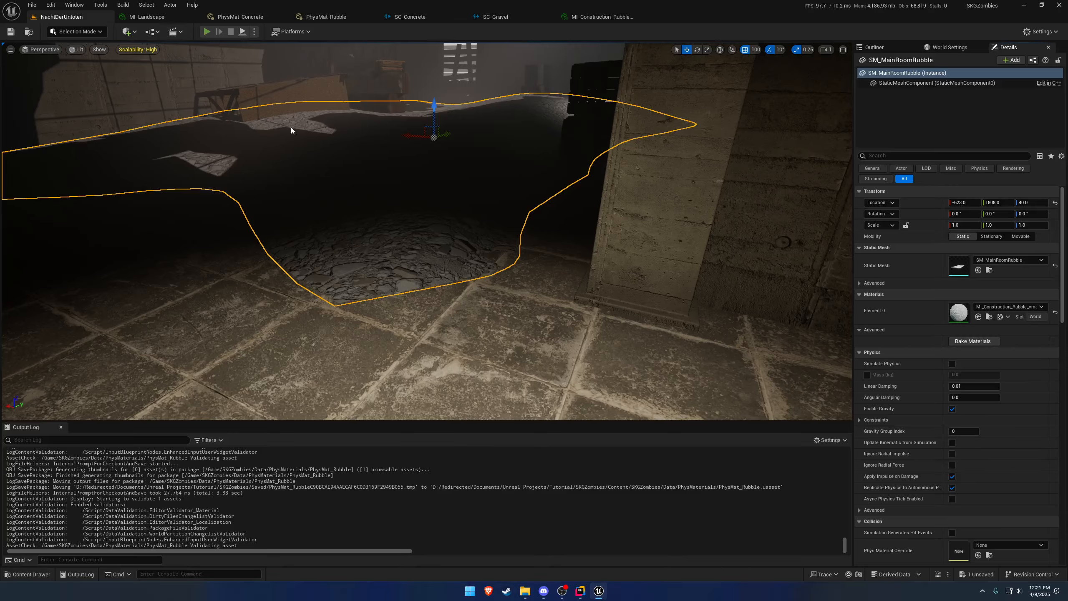
key(alt+p)
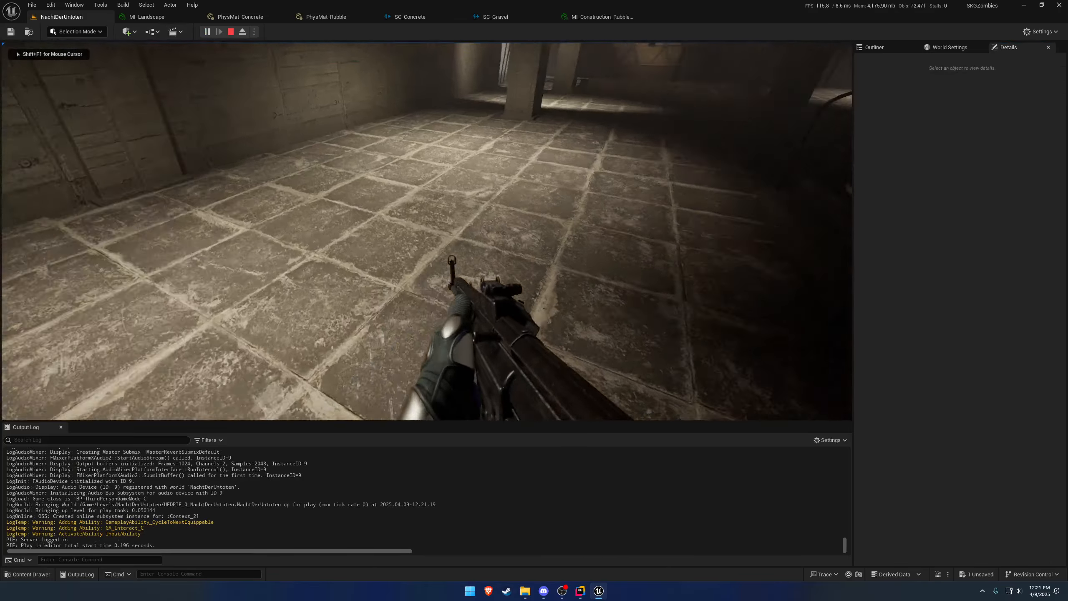
key(w)
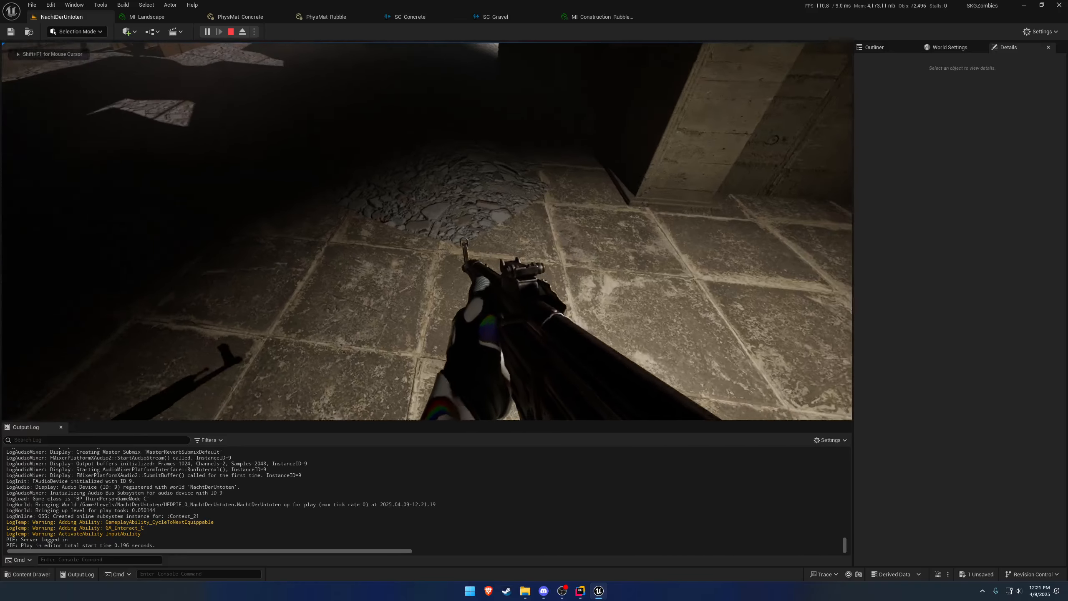
key(w)
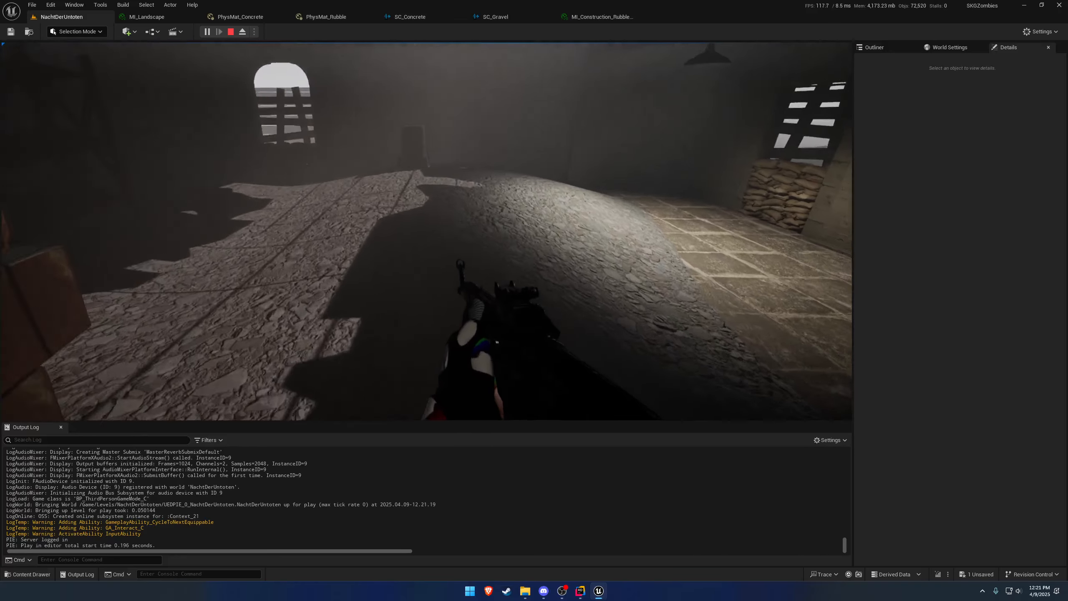
key(w)
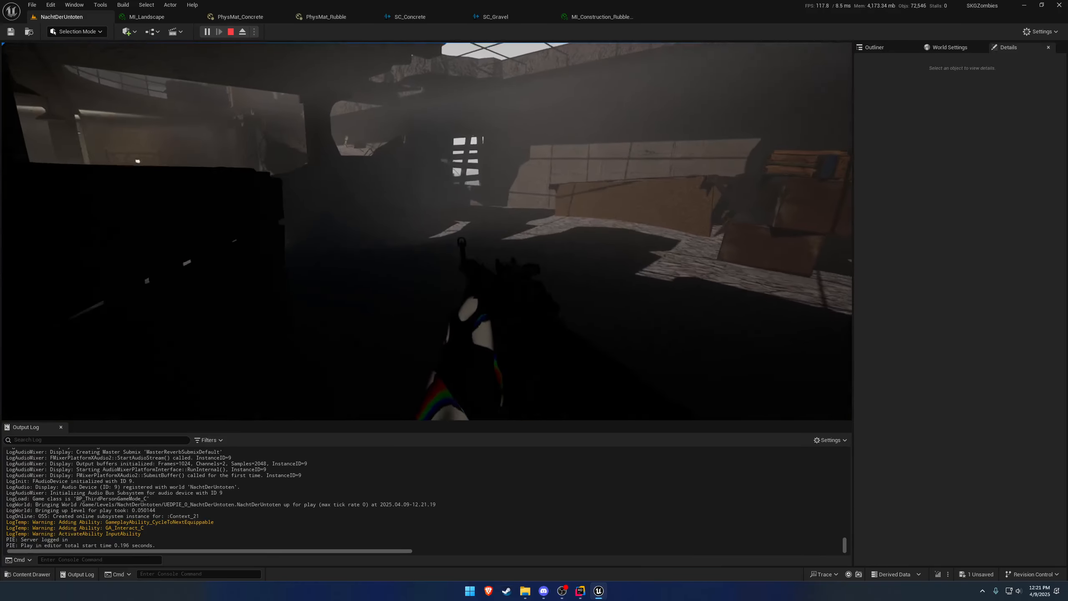
key(Escape)
right_drag(617, 187, 562, 192)
key(Escape)
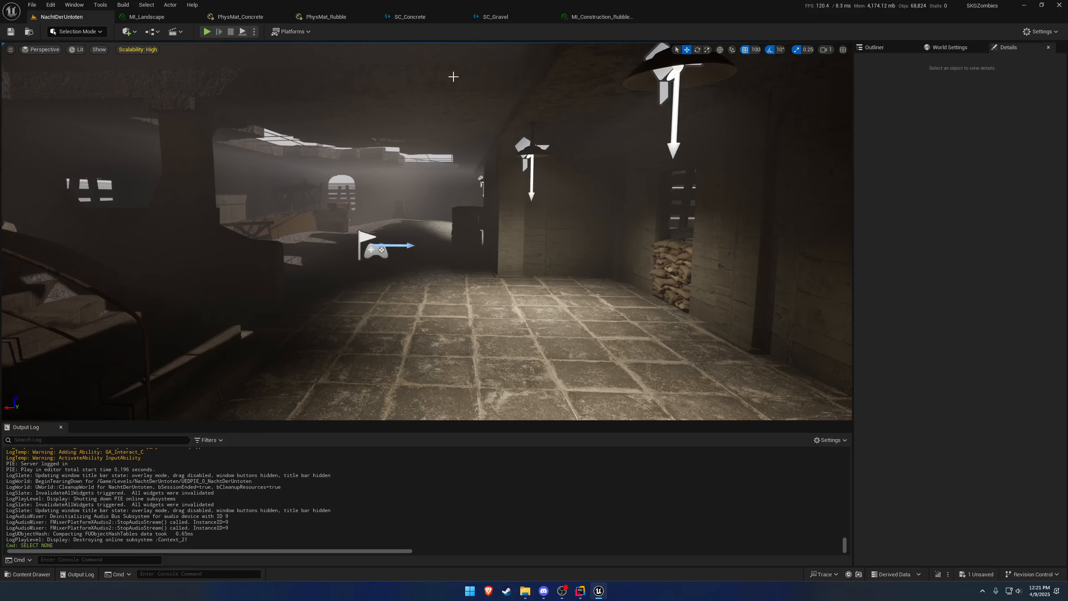
- Select the rubble pile under the spiral staircase in the level and check which material it uses
right_drag(453, 77, 336, 80)
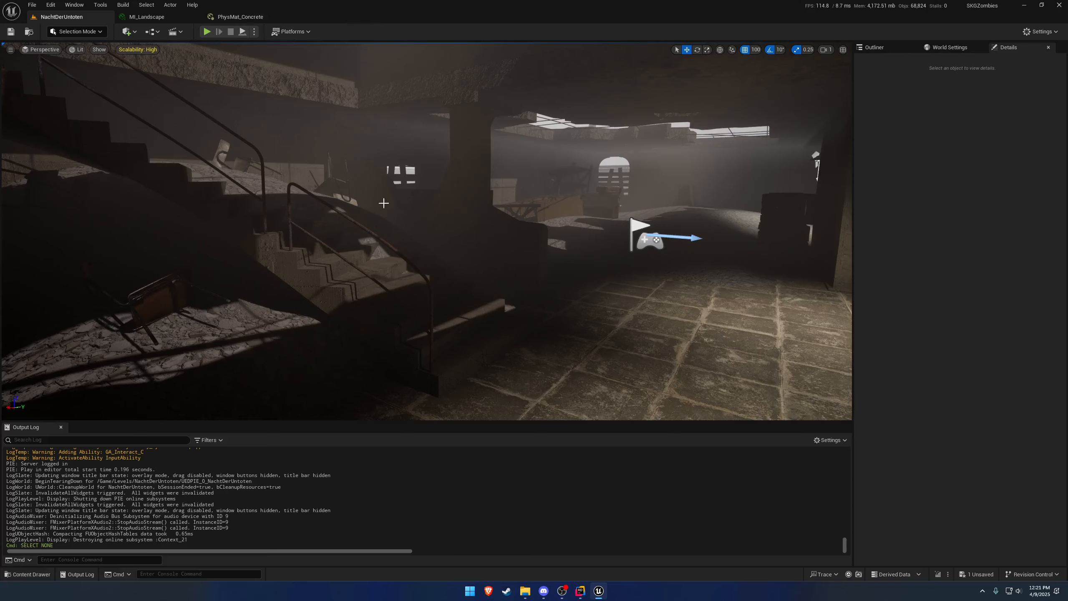
click(439, 307)
right_drag(439, 308, 812, 237)
click(380, 306)
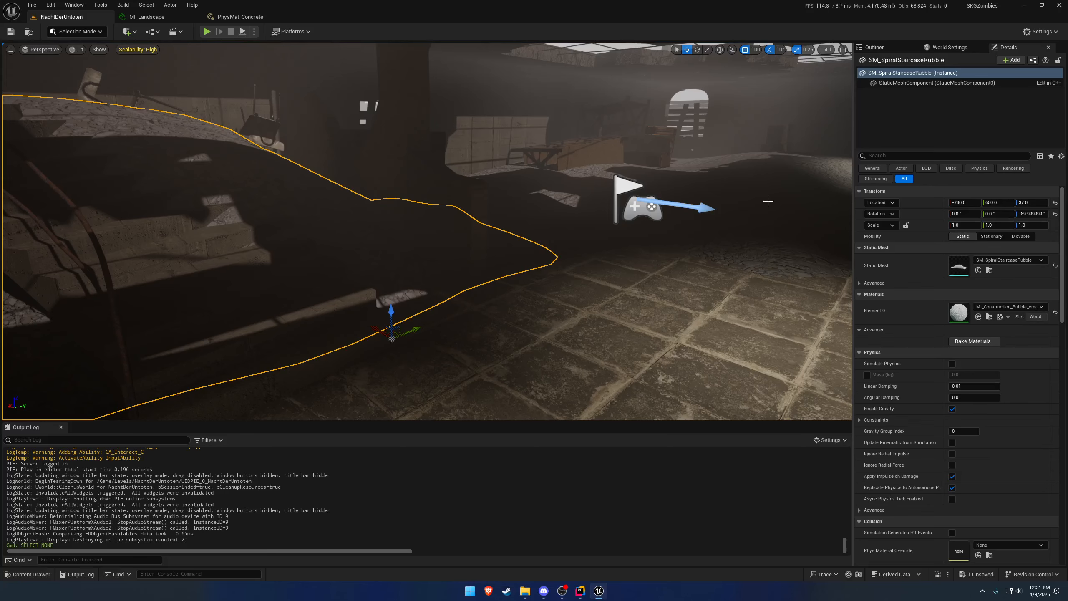
click(768, 202)
click(482, 274)
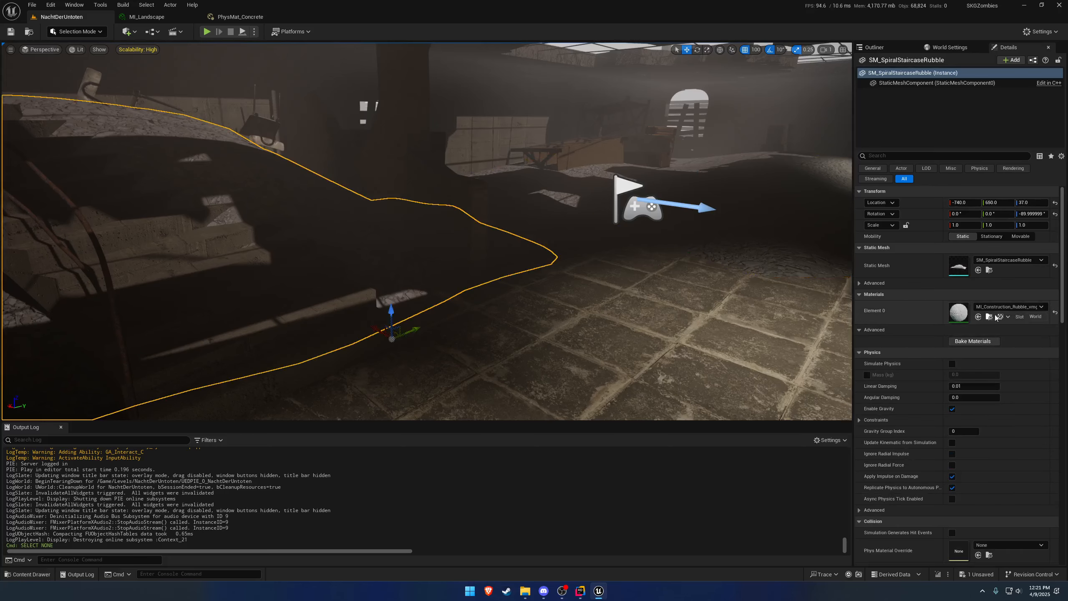
- Assign PhysMat_Concrete as the physical material of the spiral staircase's cast in-situ concrete material instance and save it
click(231, 246)
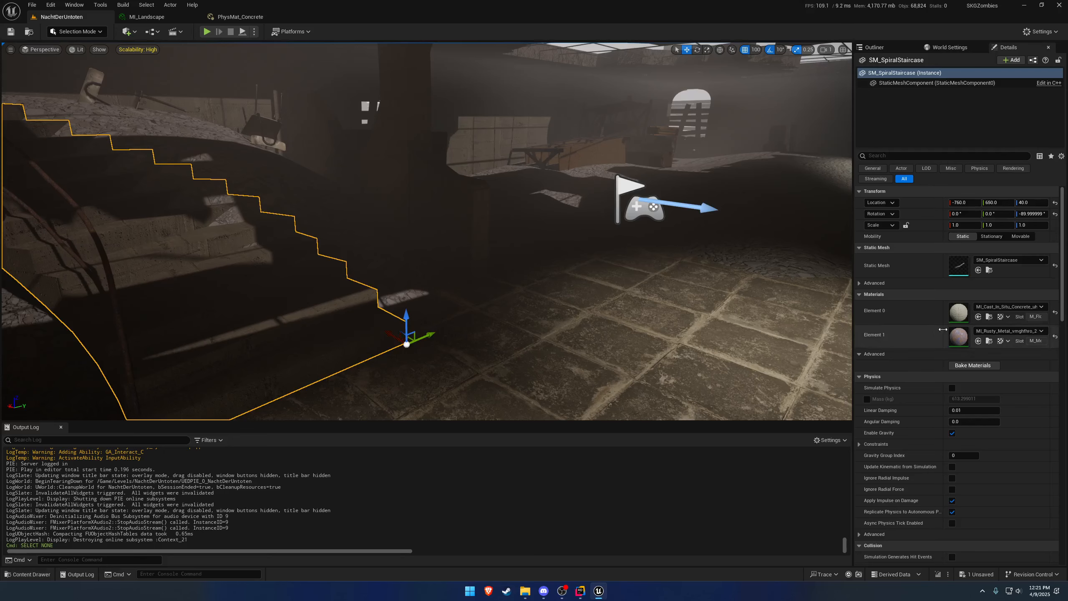
double_click(959, 312)
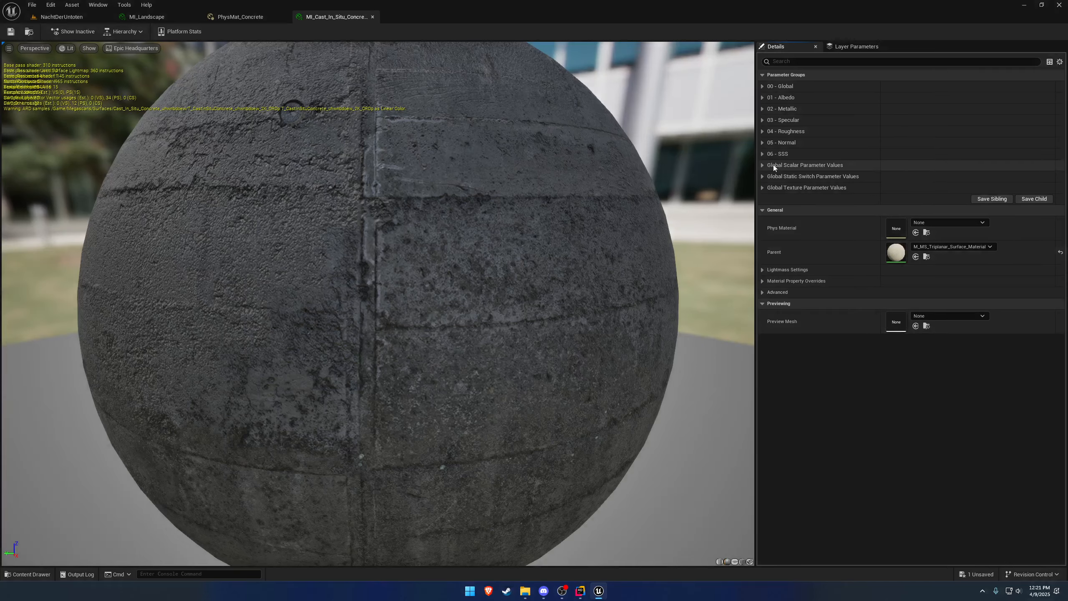
click(926, 222)
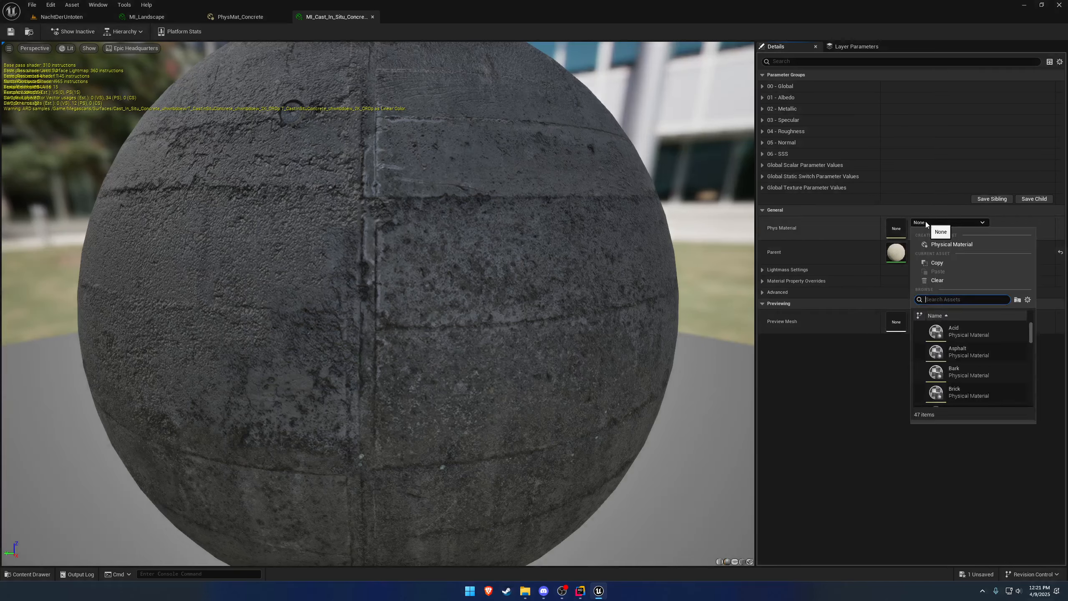
text(concrete)
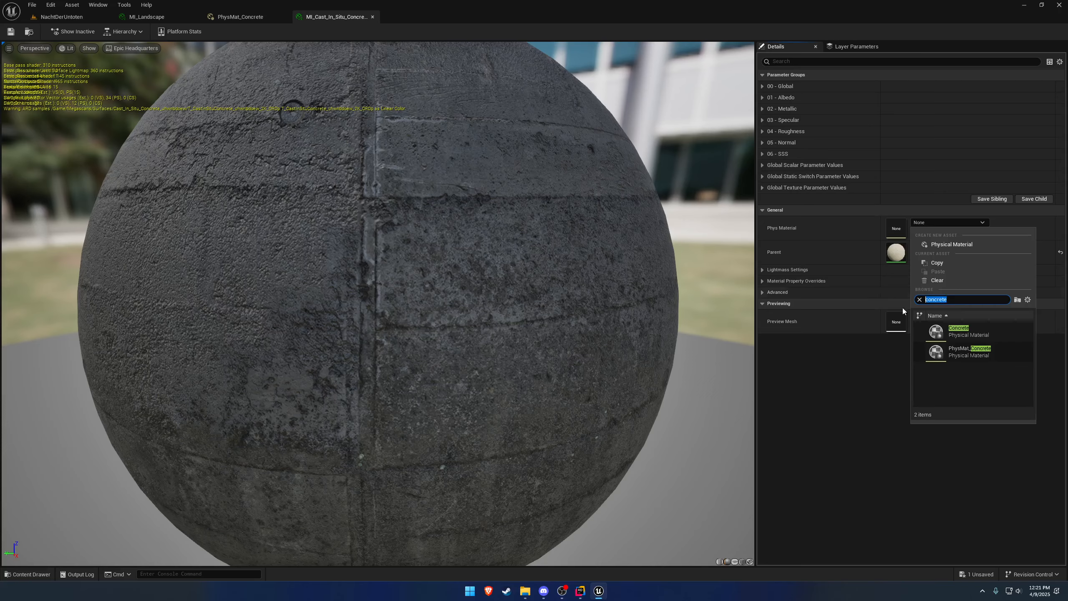
click(980, 353)
click(11, 32)
scroll(190, 62, down, 5)
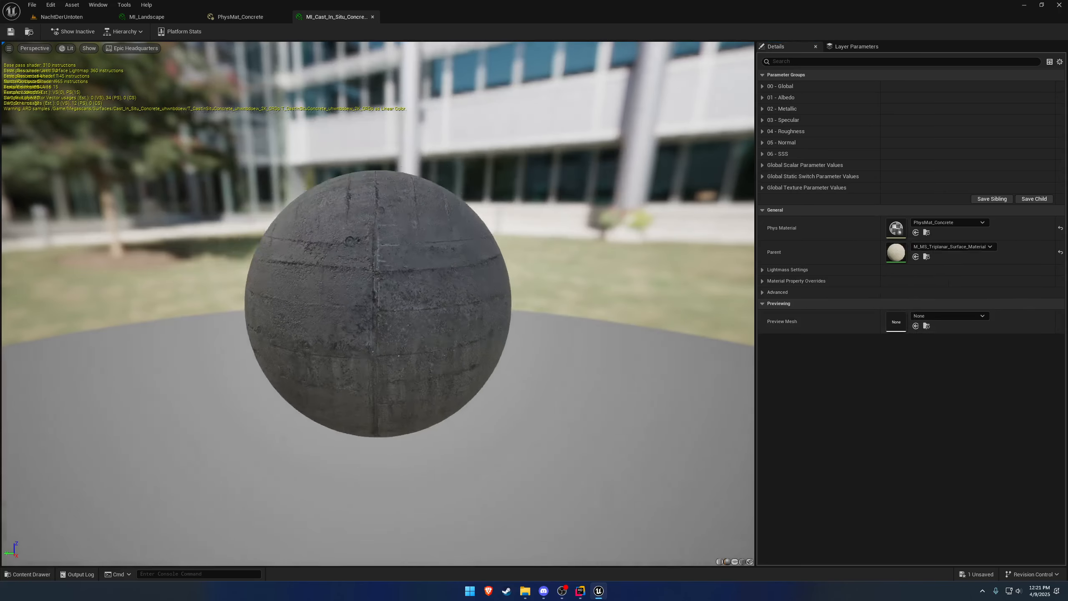
- Select the upper floor tile beside the spiral staircase railing in the level and check its materials
click(51, 17)
right_drag(346, 151, 168, 150)
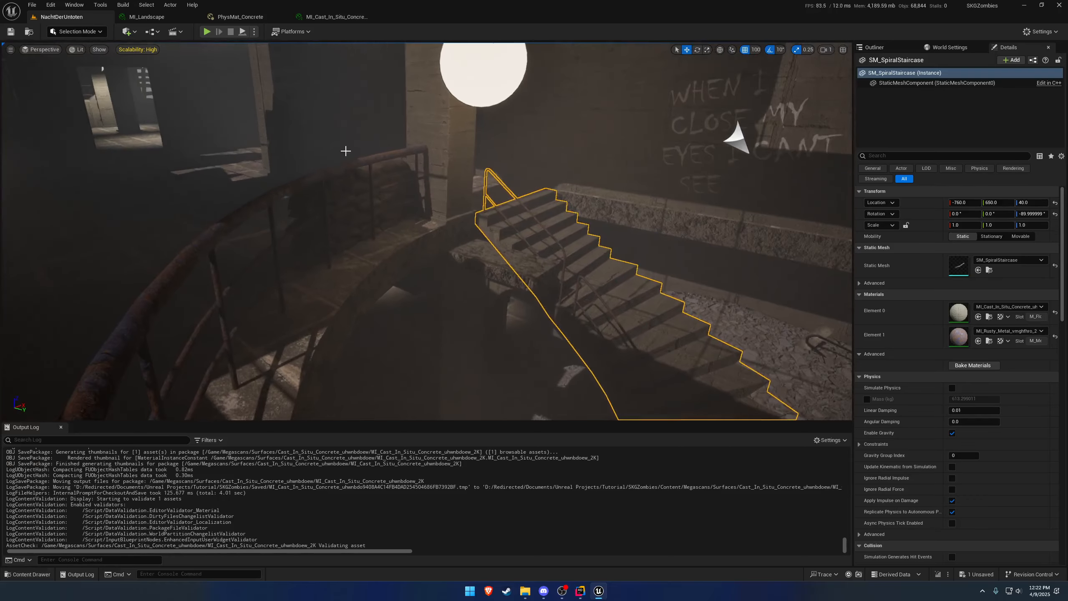
right_drag(380, 245, 363, 248)
click(354, 267)
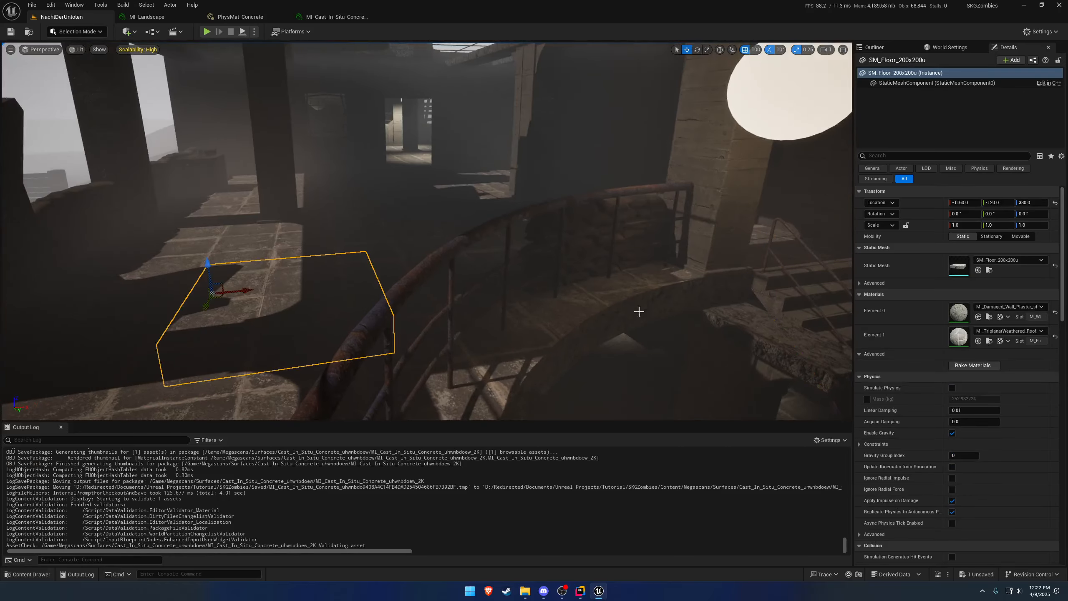
- Select the rough floor strip outside the barred opening and check the physical material in its damaged wall plaster material instance
right_drag(513, 205, 601, 169)
key(w)
key(w)
key(w)
right_drag(534, 177, 473, 233)
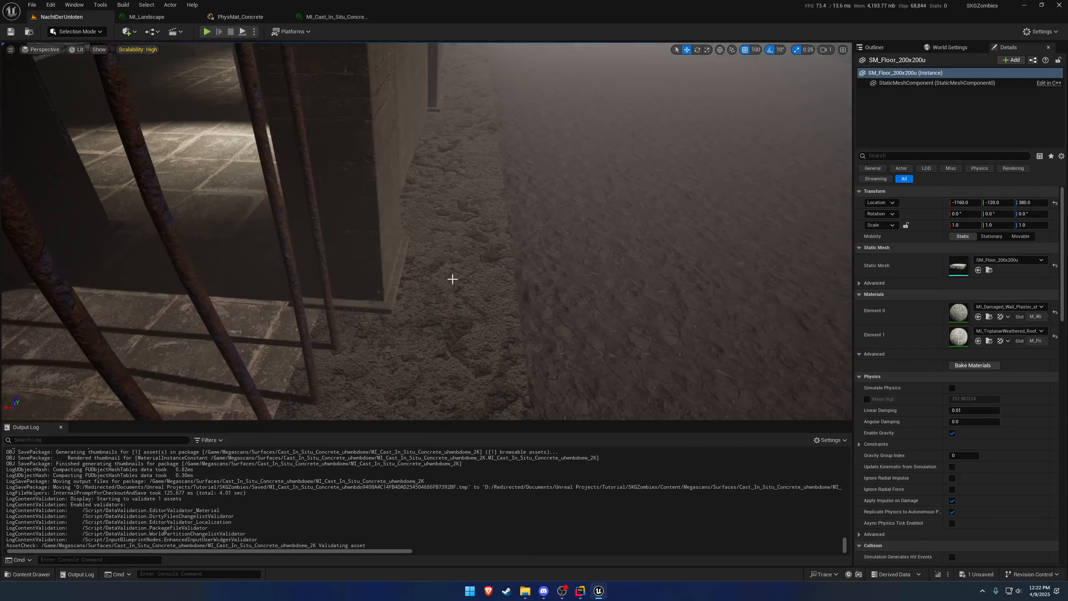
right_drag(500, 279, 509, 294)
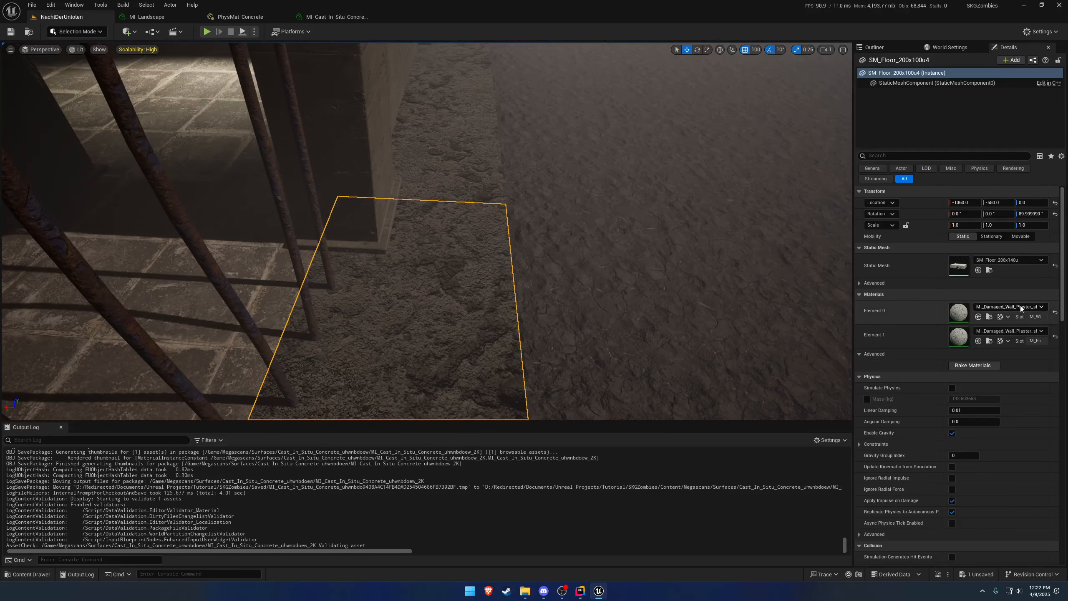
double_click(959, 312)
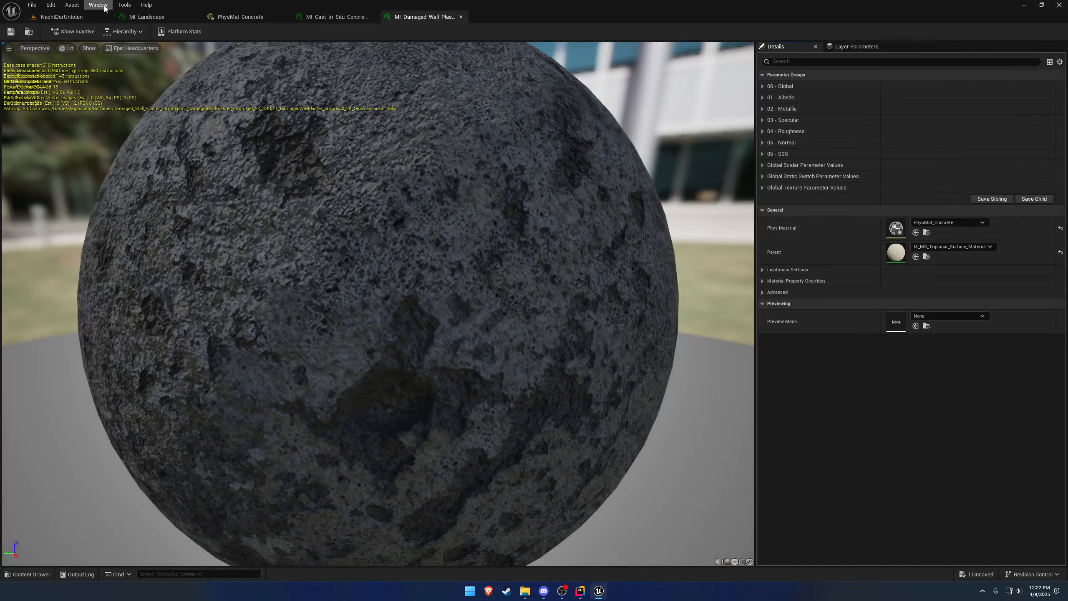
- Play-test the level again, walking over the staircase, rubble, tiled floor and outdoor strip to check the footstep sounds
click(94, 16)
key(alt+p)
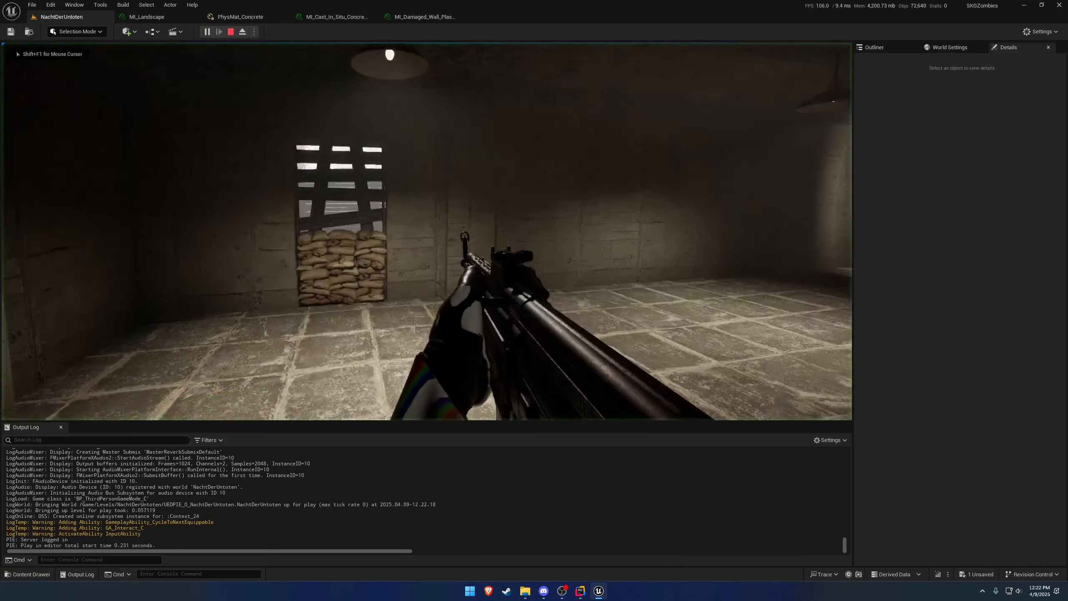
key(w)
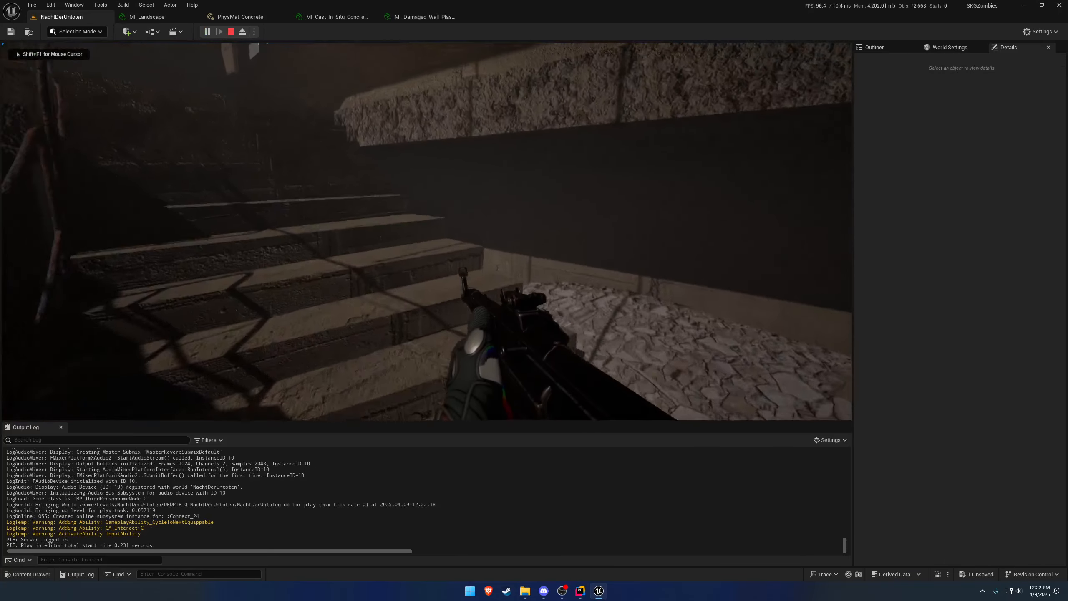
key(w)
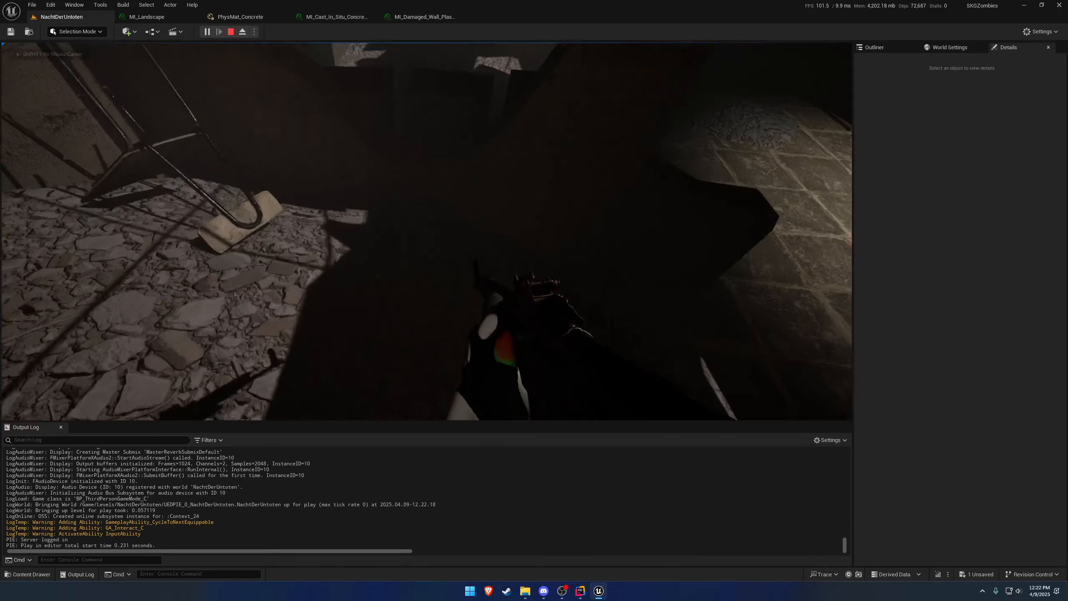
key(w)
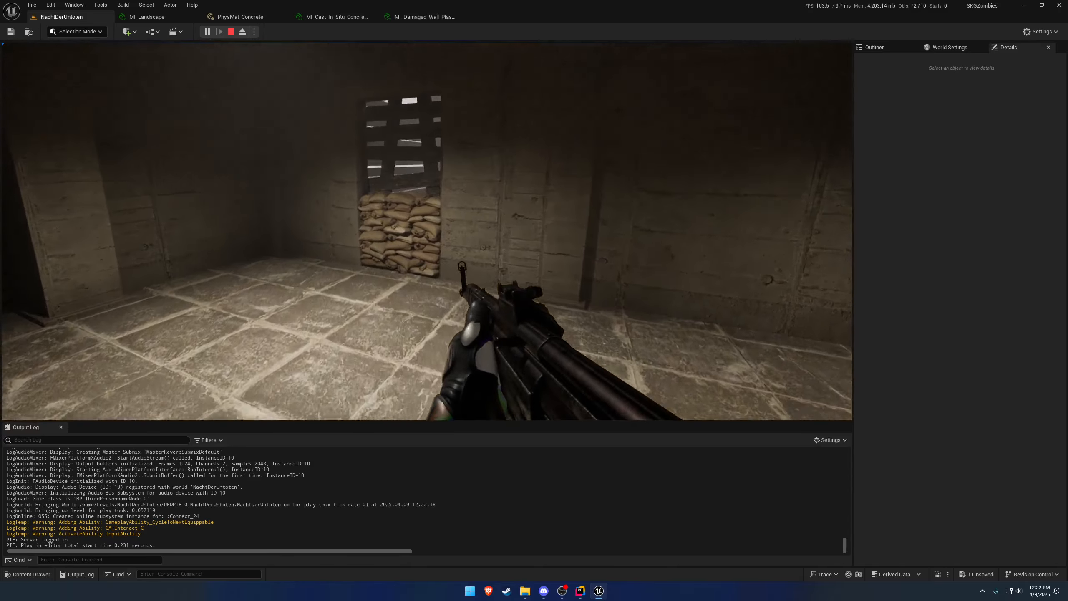
key(w)
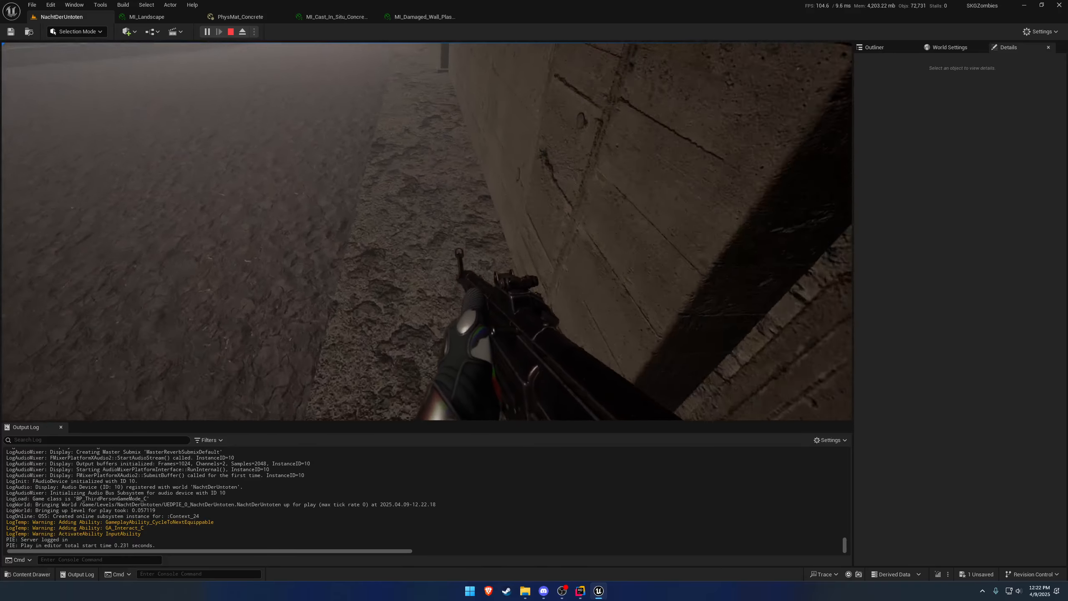
key(w)
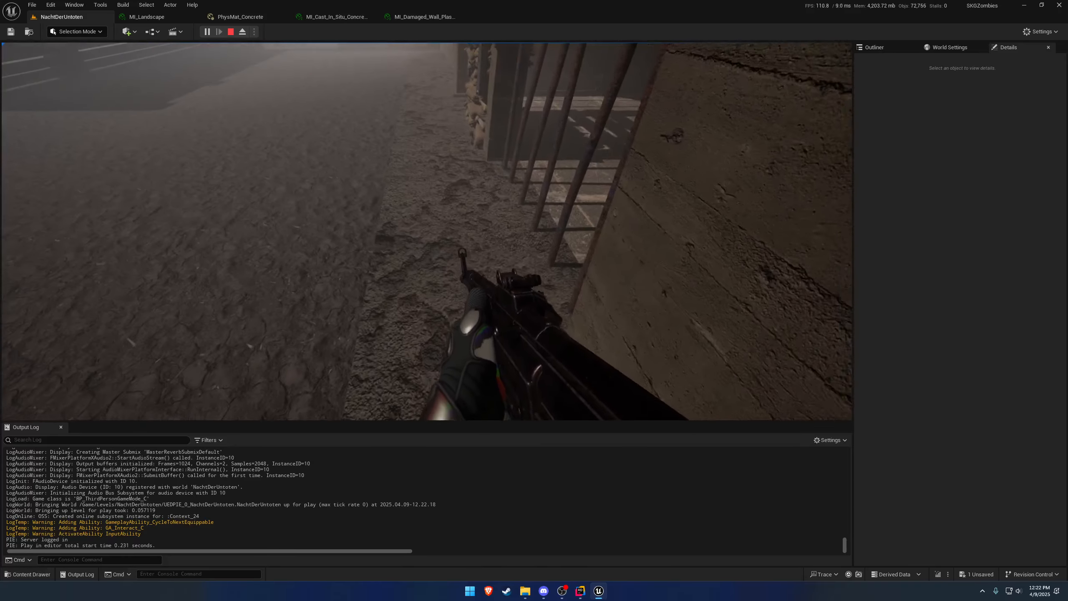
key(w)
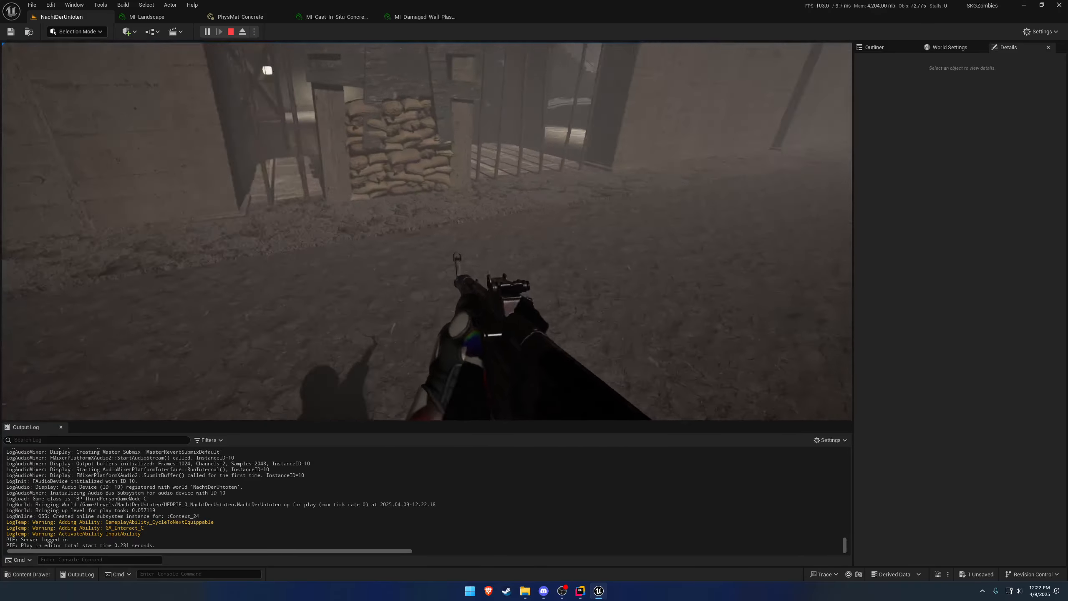
key(Escape)
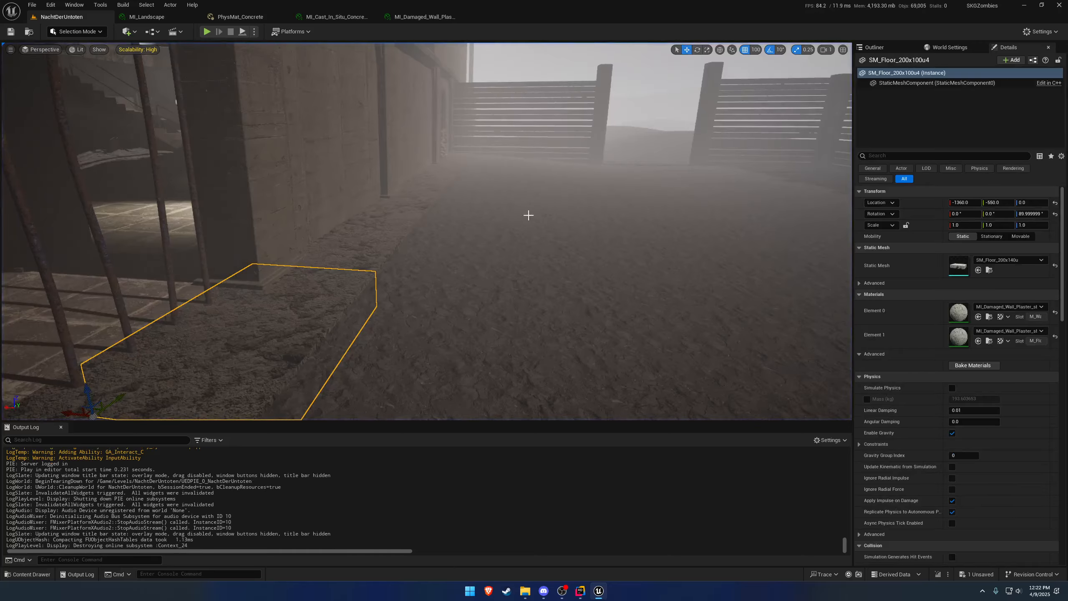
right_drag(529, 215, 395, 194)
key(Escape)
key(w)
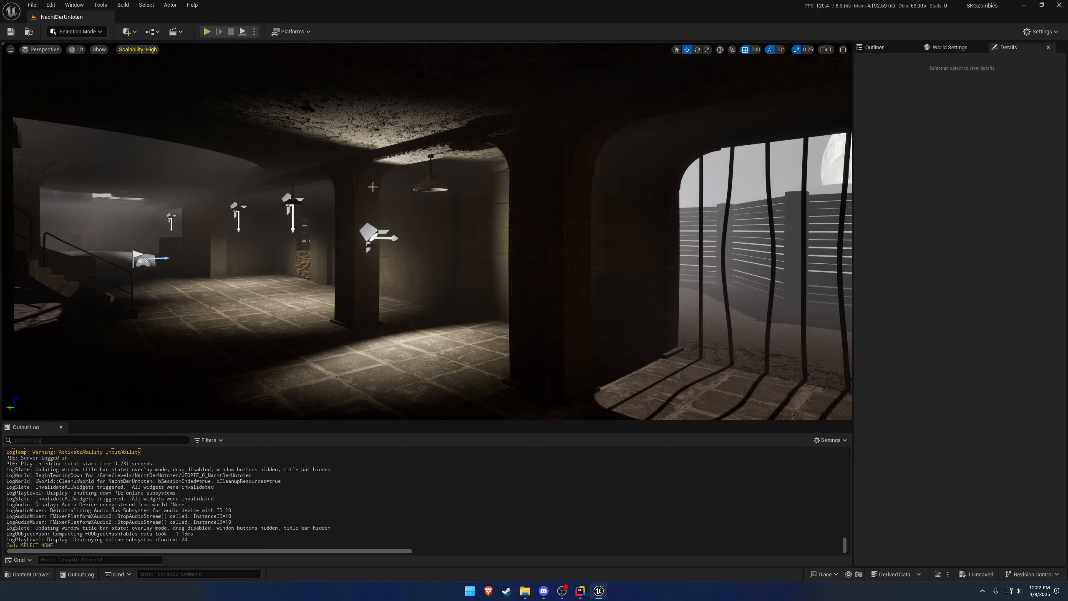
key(ctrl+space)
click(194, 388)
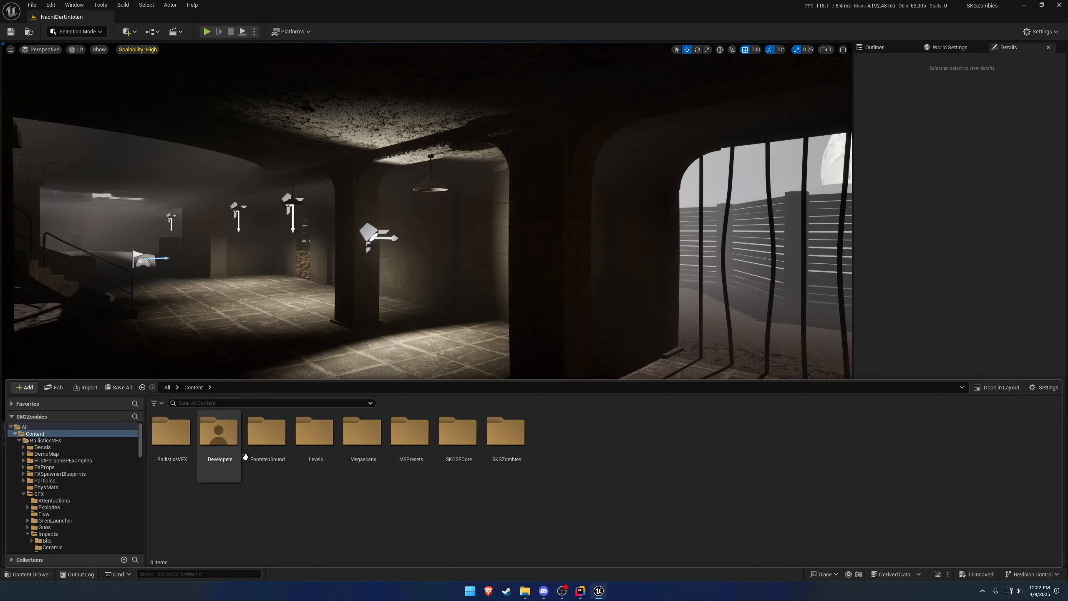
right_drag(679, 229, 622, 234)
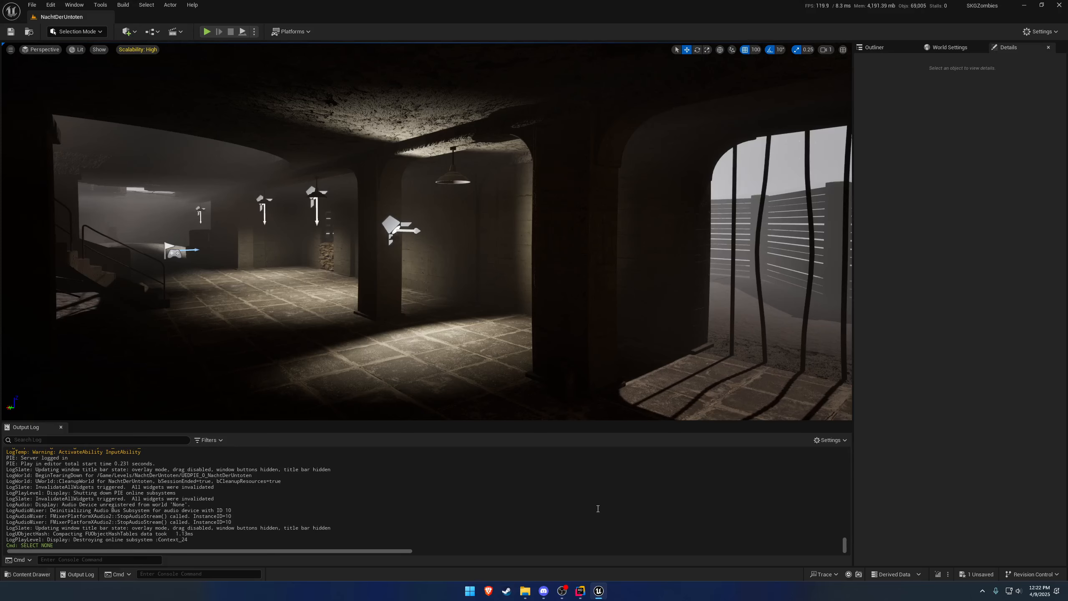
- Package the project for Windows into the Packaged folder on the desktop
click(296, 35)
mouse_move(328, 143)
click(417, 167)
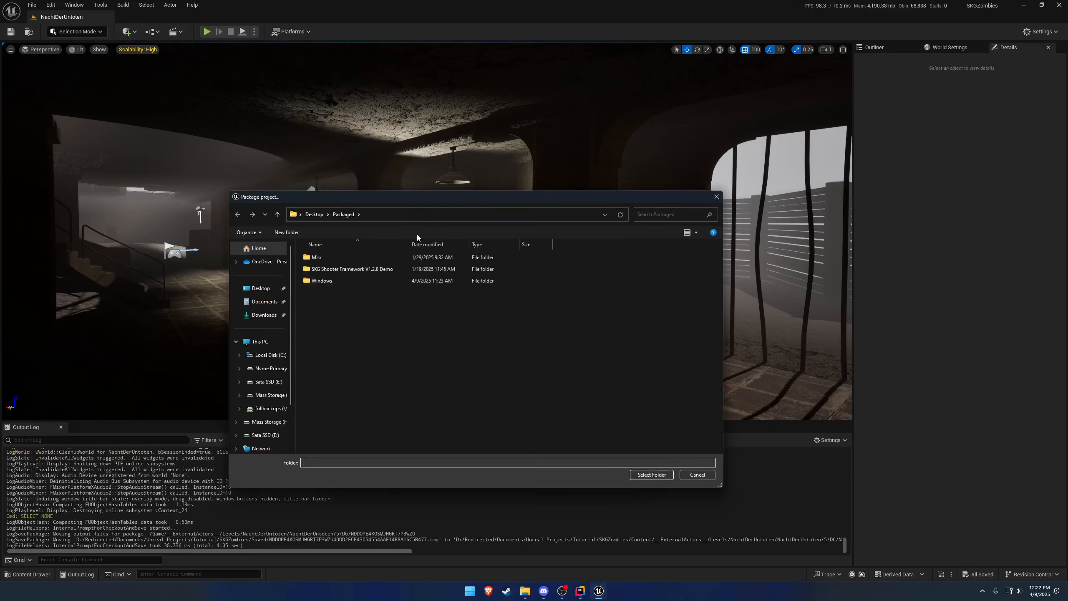
click(651, 474)
- Enlarge and clear the output log, and review the packaging log from its beginning to its end
drag(609, 421, 563, 168)
right_click(548, 212)
click(579, 220)
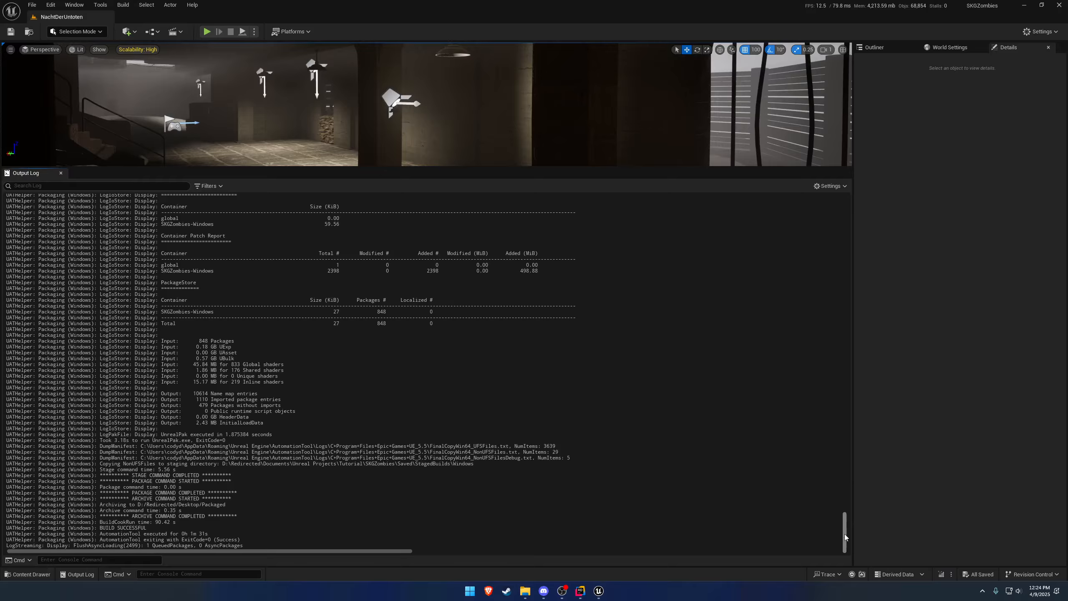
drag(844, 534, 852, 204)
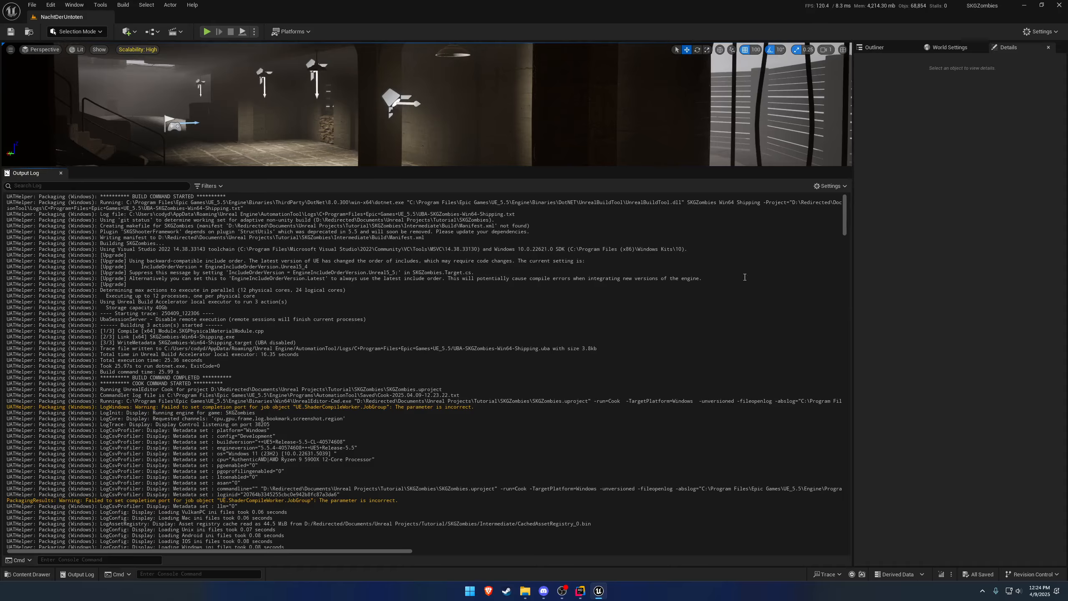
drag(846, 213, 849, 538)
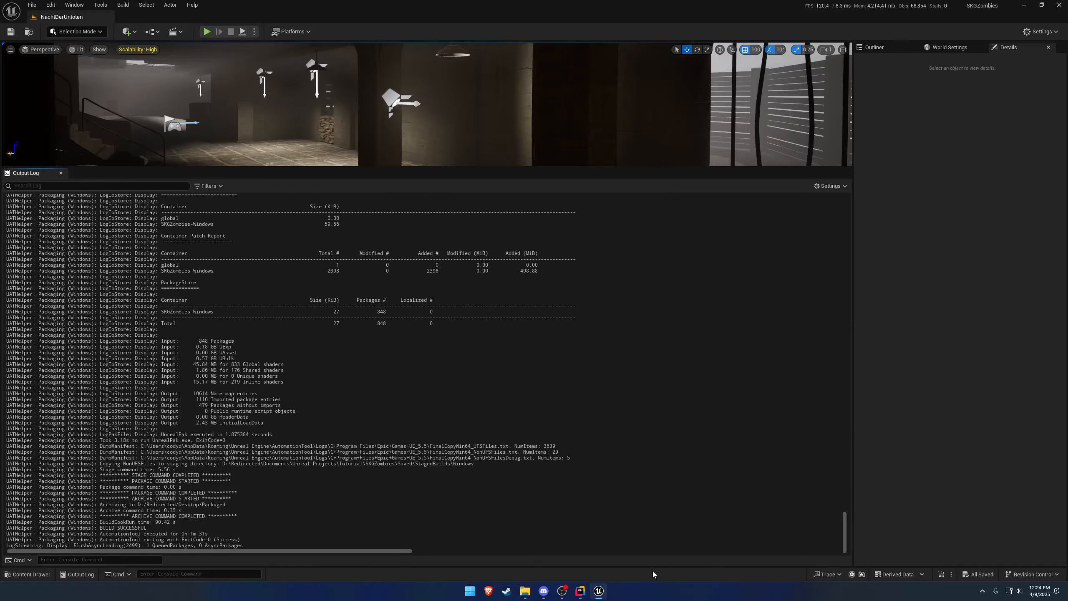
- In File Explorer, open the Windows folder inside the desktop's Packaged folder and launch SKGZombies.exe
click(524, 591)
click(931, 235)
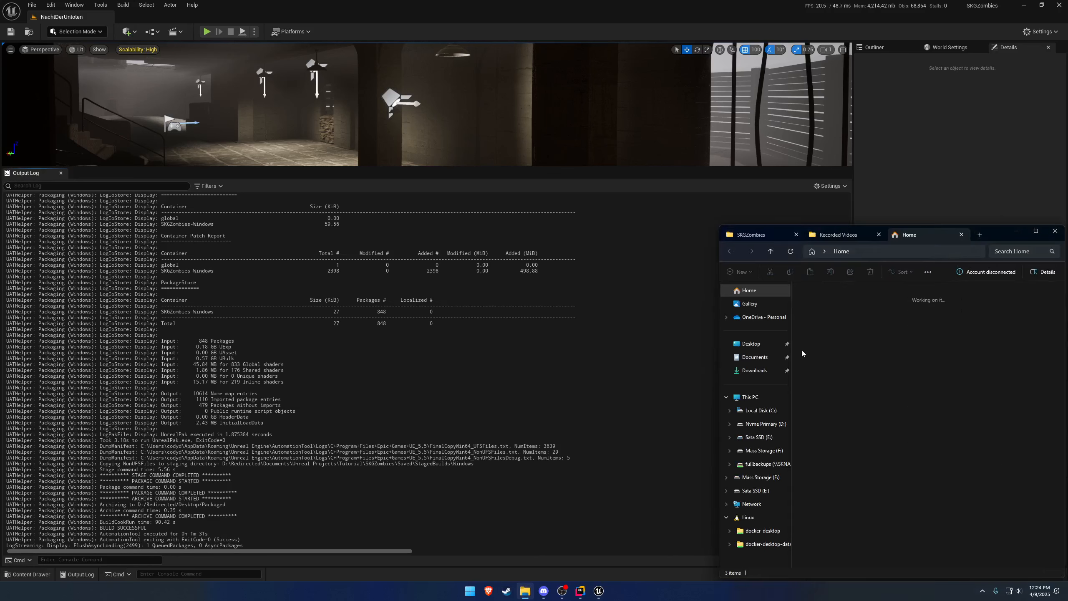
double_click(819, 442)
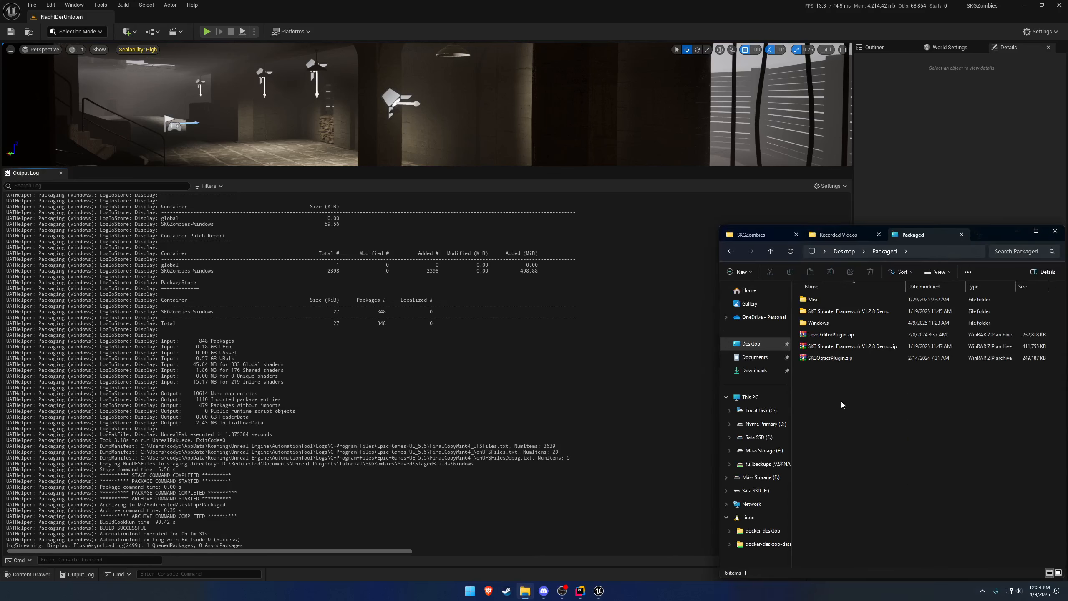
click(845, 322)
double_click(845, 322)
double_click(844, 351)
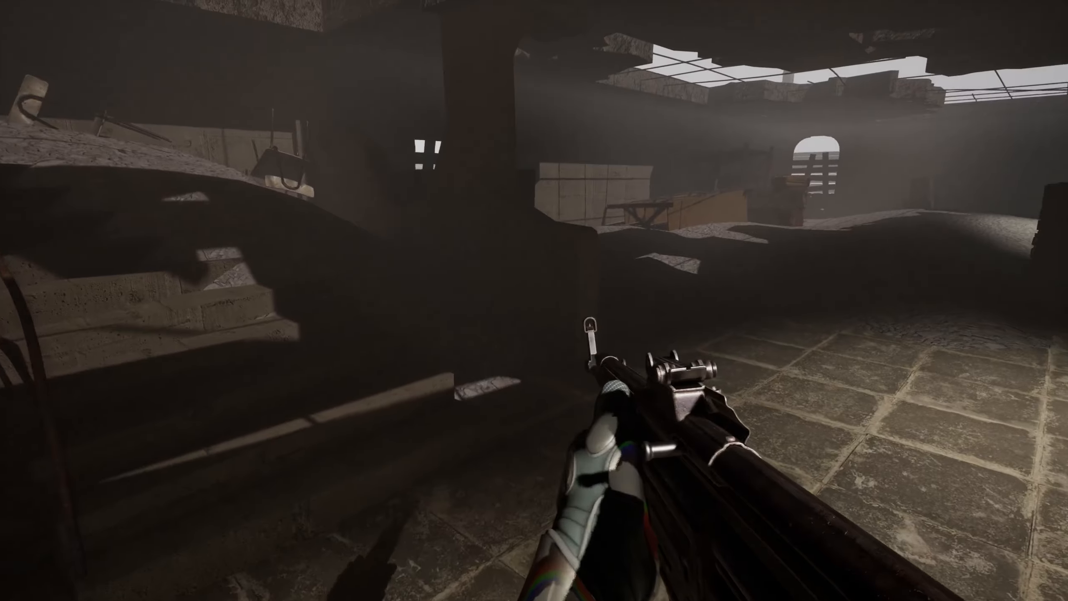
- Test footsteps in the packaged game over the tiled floor, rubble and outdoor ground, then quit it and close the build folder
key(w)
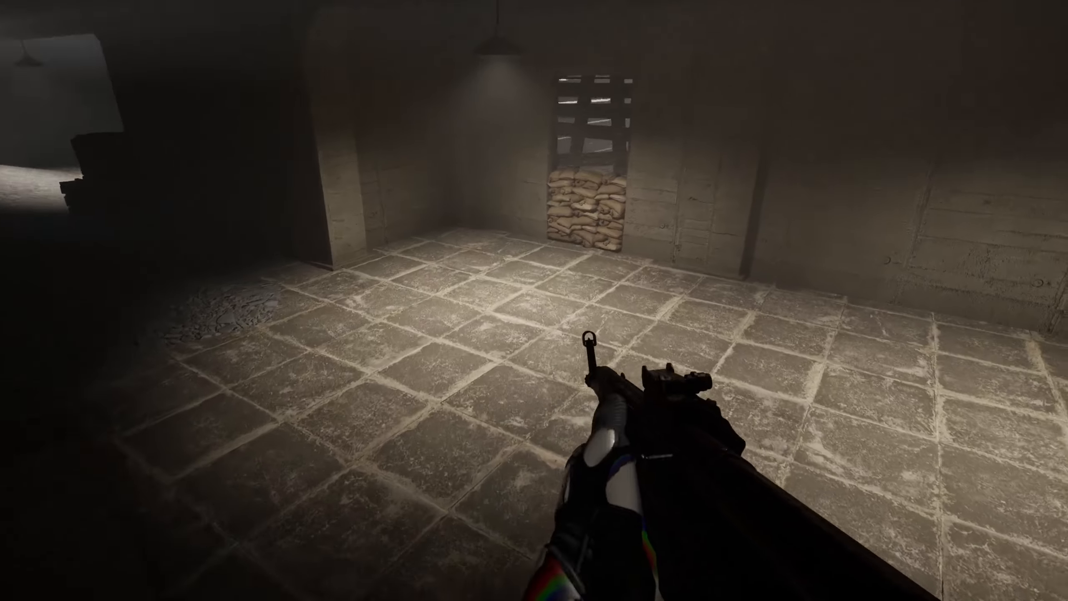
key(w)
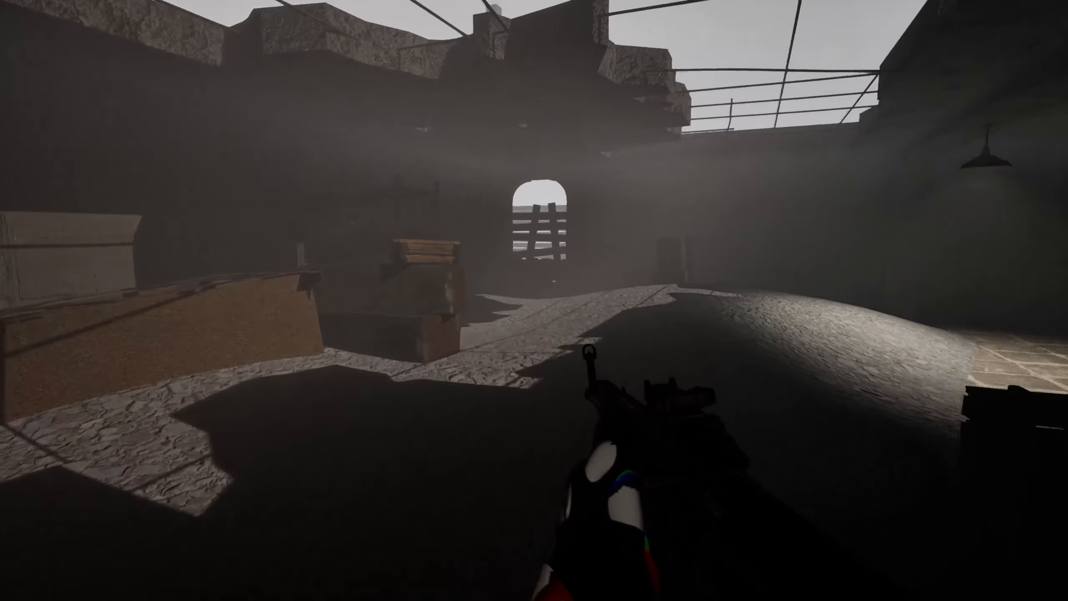
key(w)
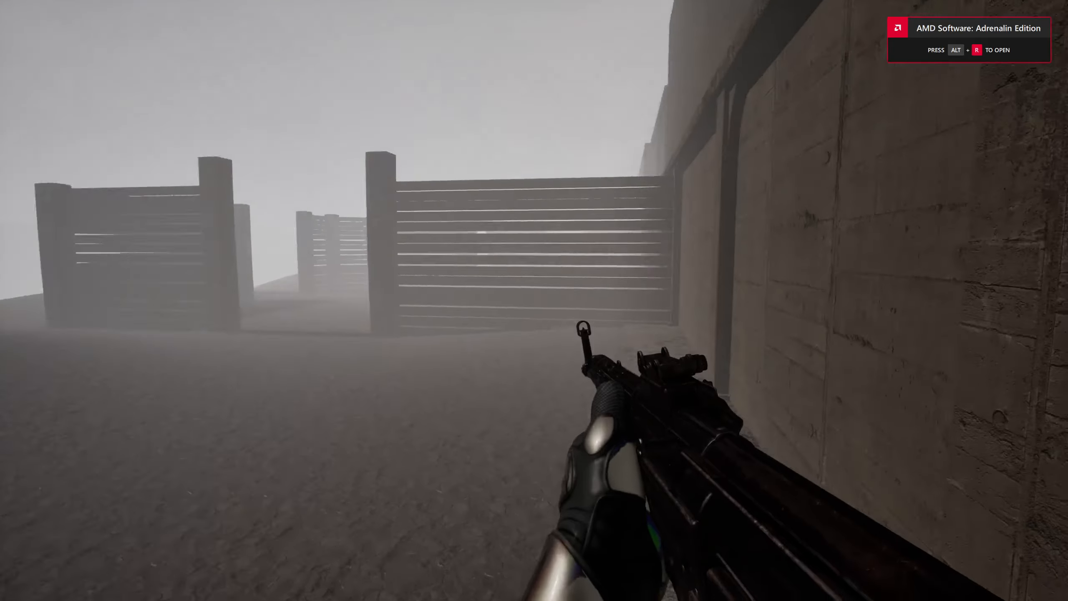
key(w)
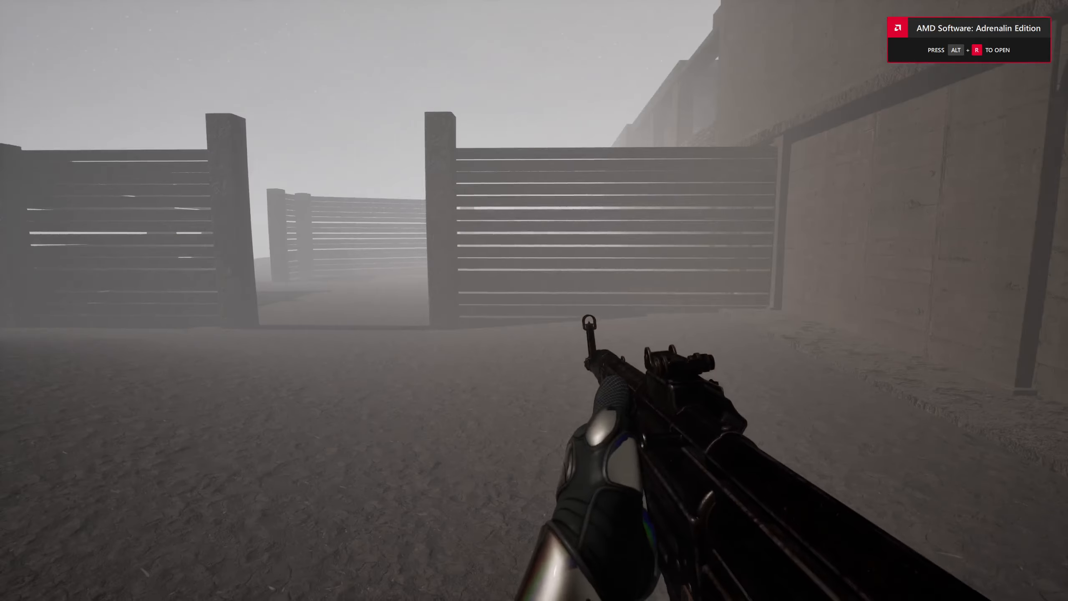
key(alt+F4)
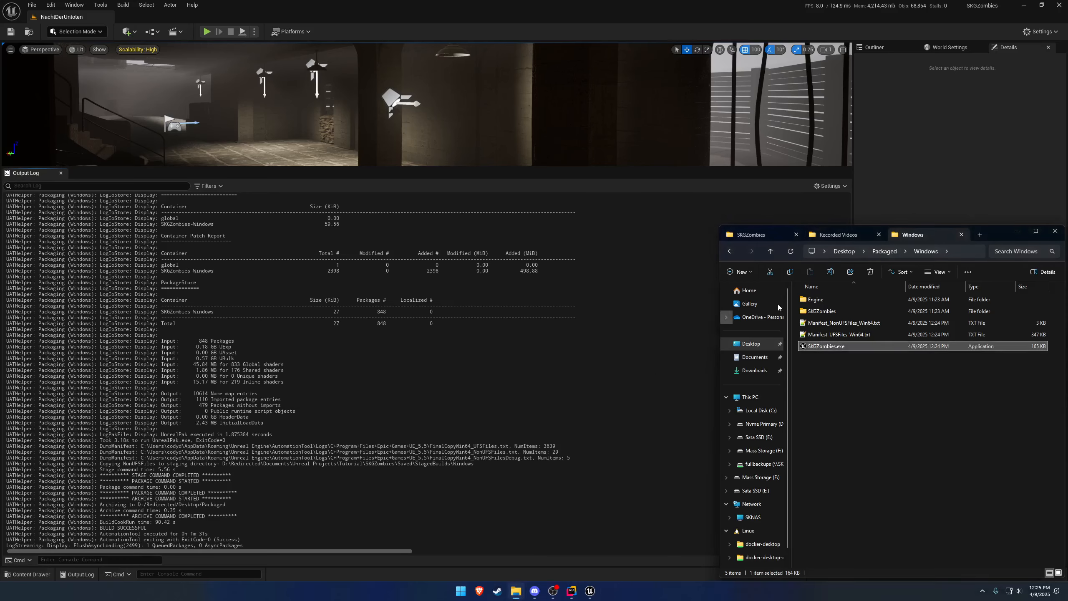
click(962, 234)
key(alt+F4)
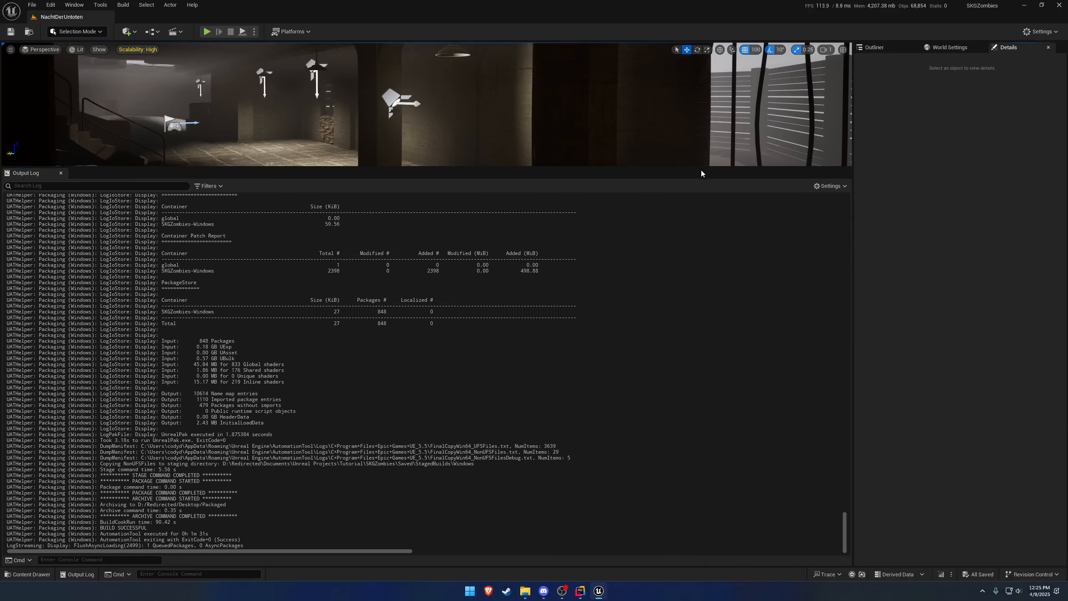
- Shrink the output log so the level viewport takes up most of the editor's height
drag(699, 181, 773, 433)
right_drag(591, 316, 633, 336)
key(ctrl+space)
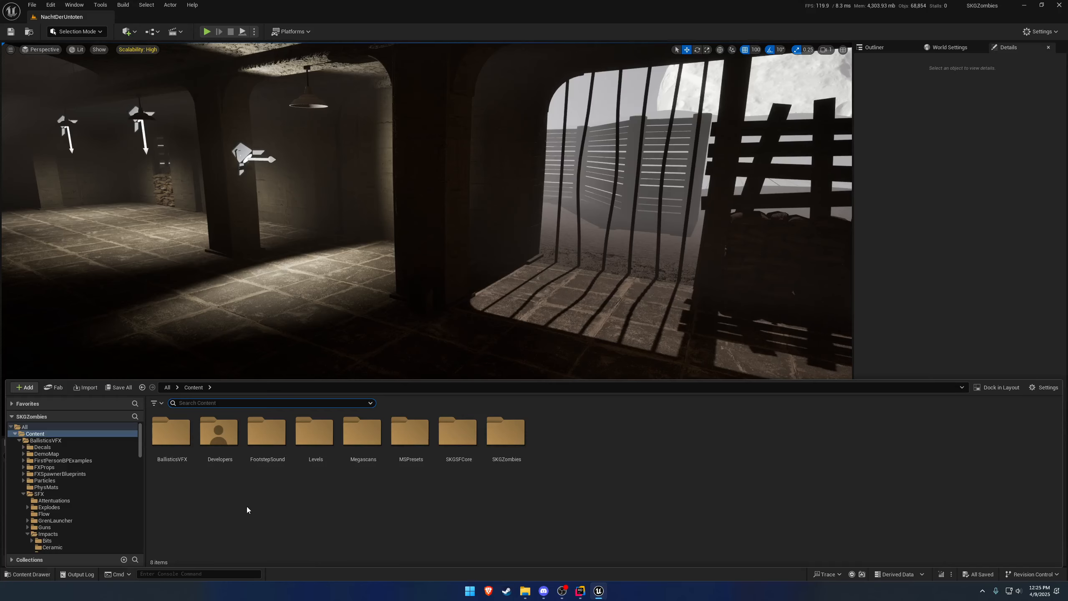
click(179, 442)
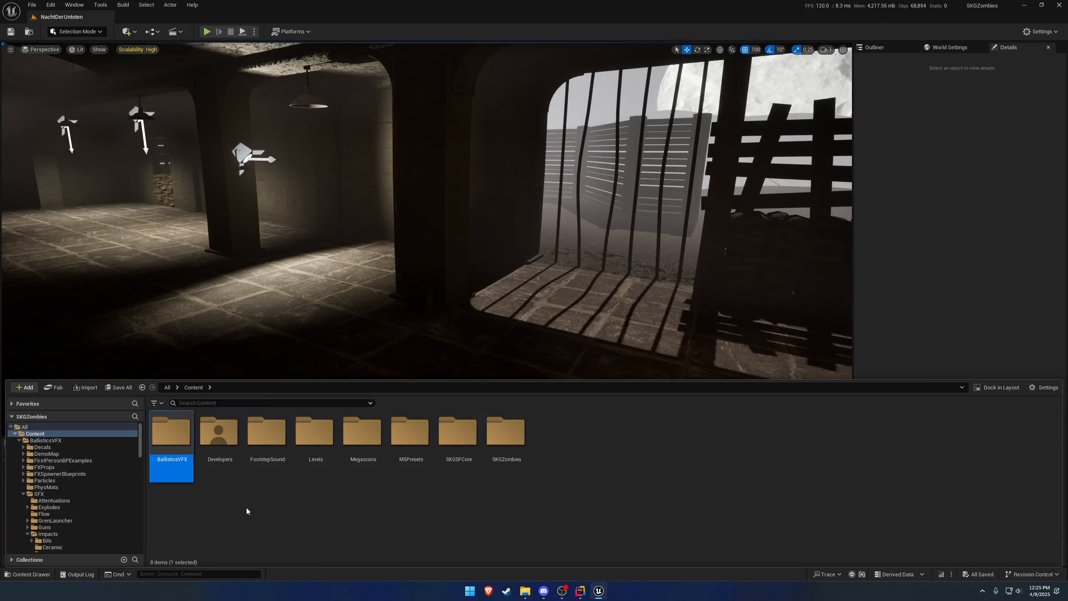
click(268, 451)
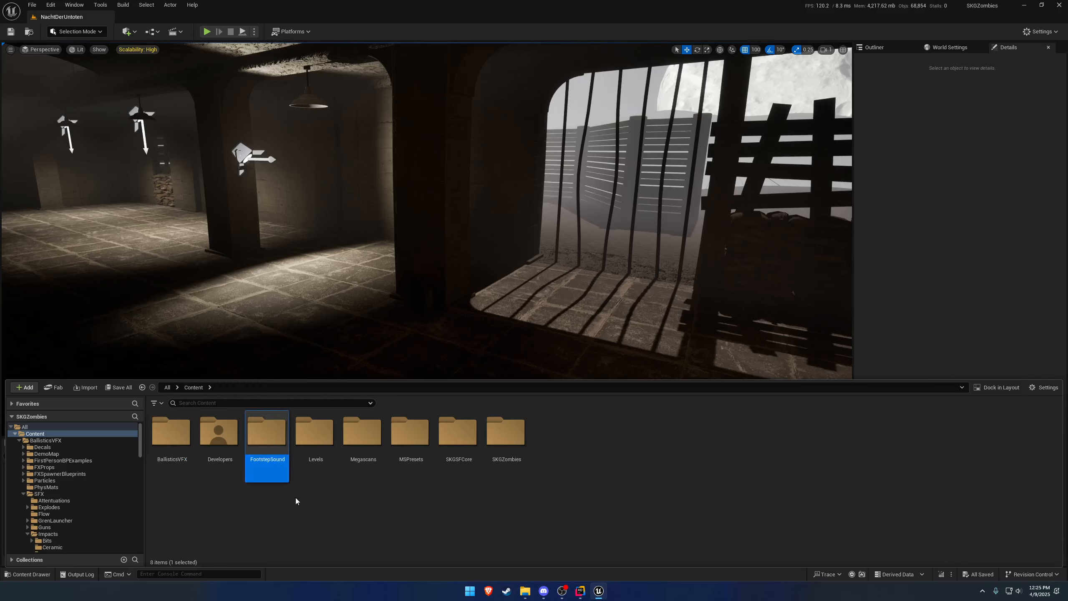
click(294, 496)
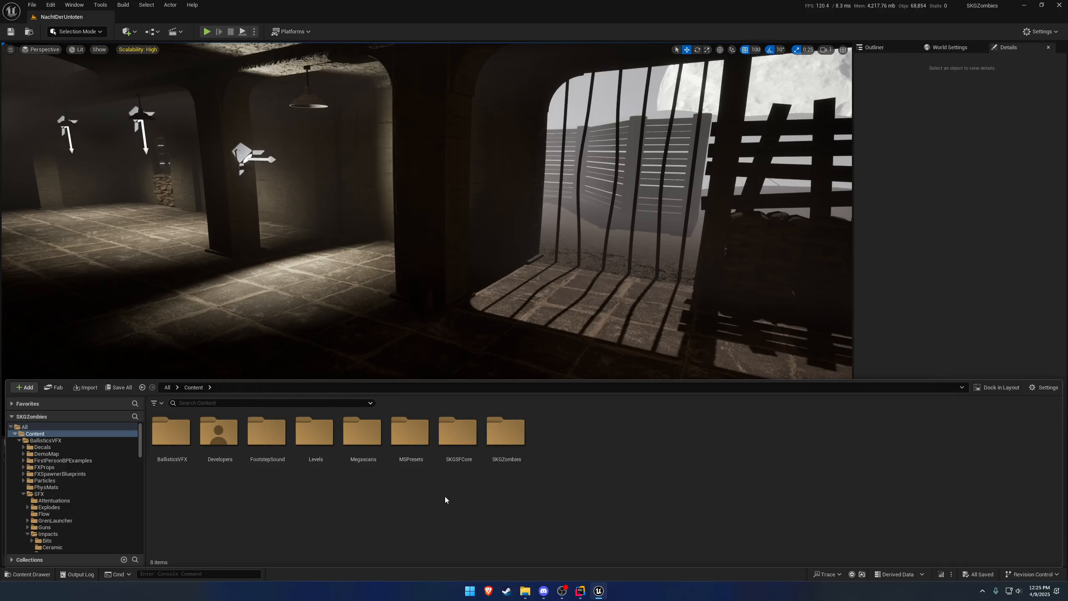
click(911, 243)
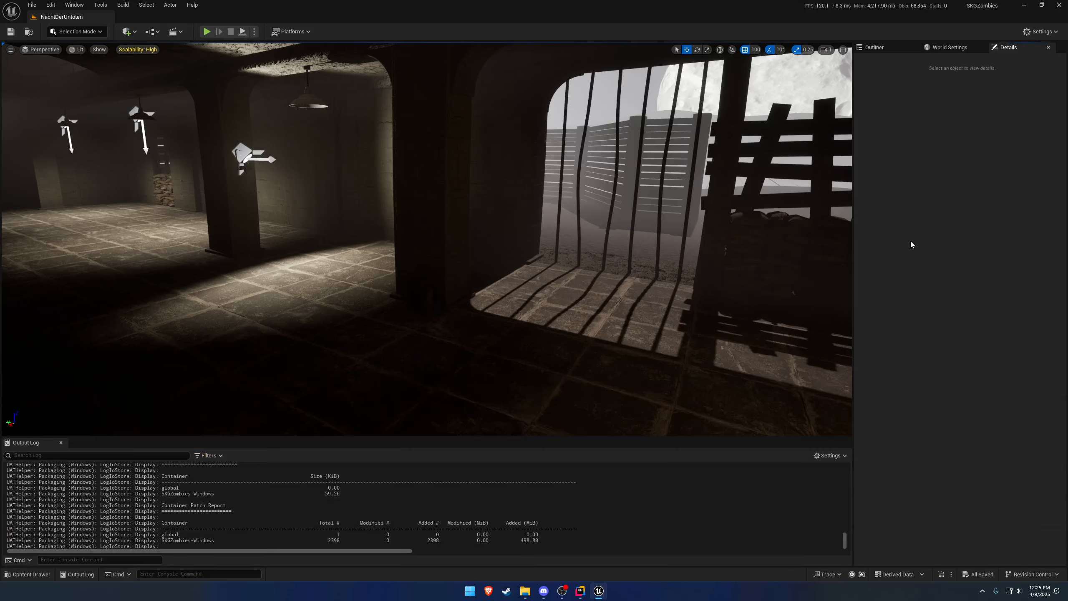
right_drag(595, 250, 557, 247)
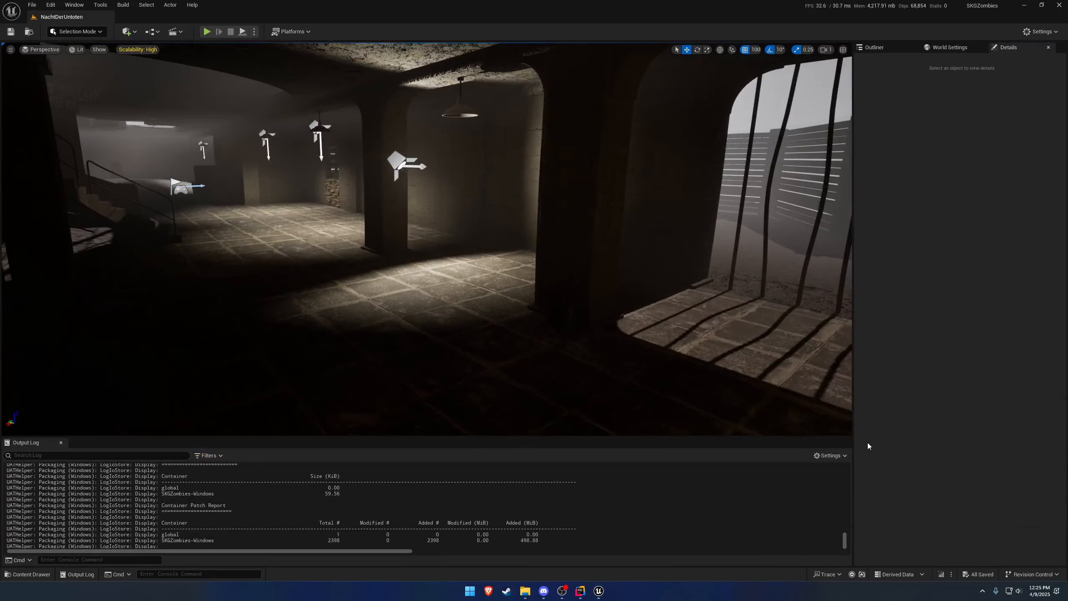